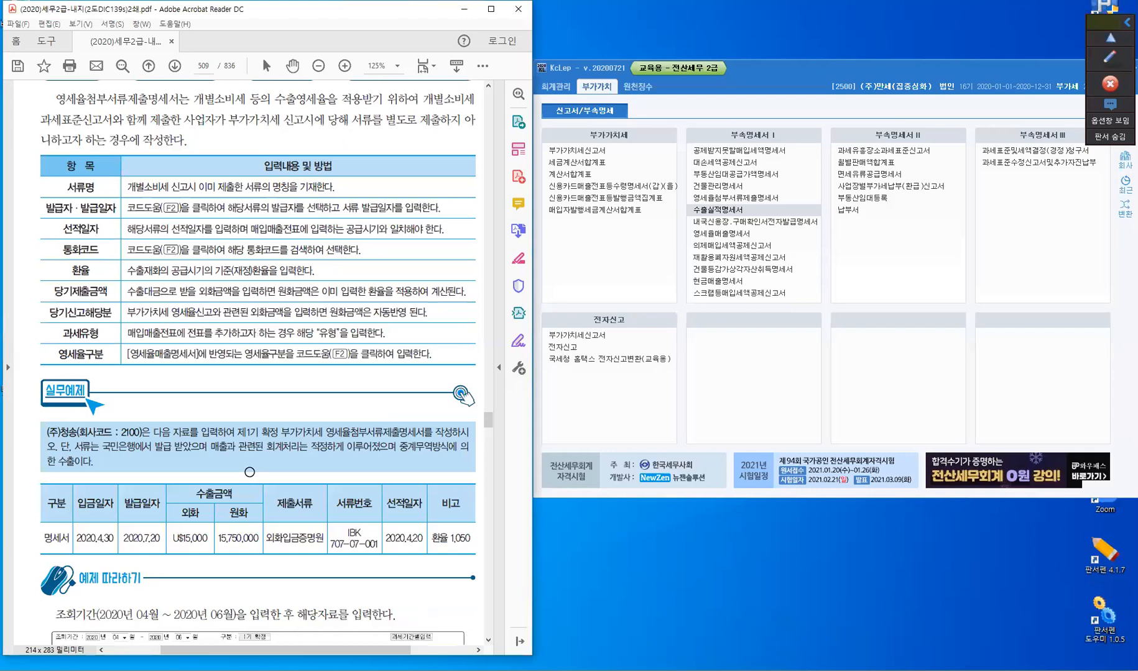
Step: Switch the working company to code 2100, (주)청송
{"action": "scroll", "coordinate": [248, 471], "scroll_direction": "down", "scroll_amount": 5}
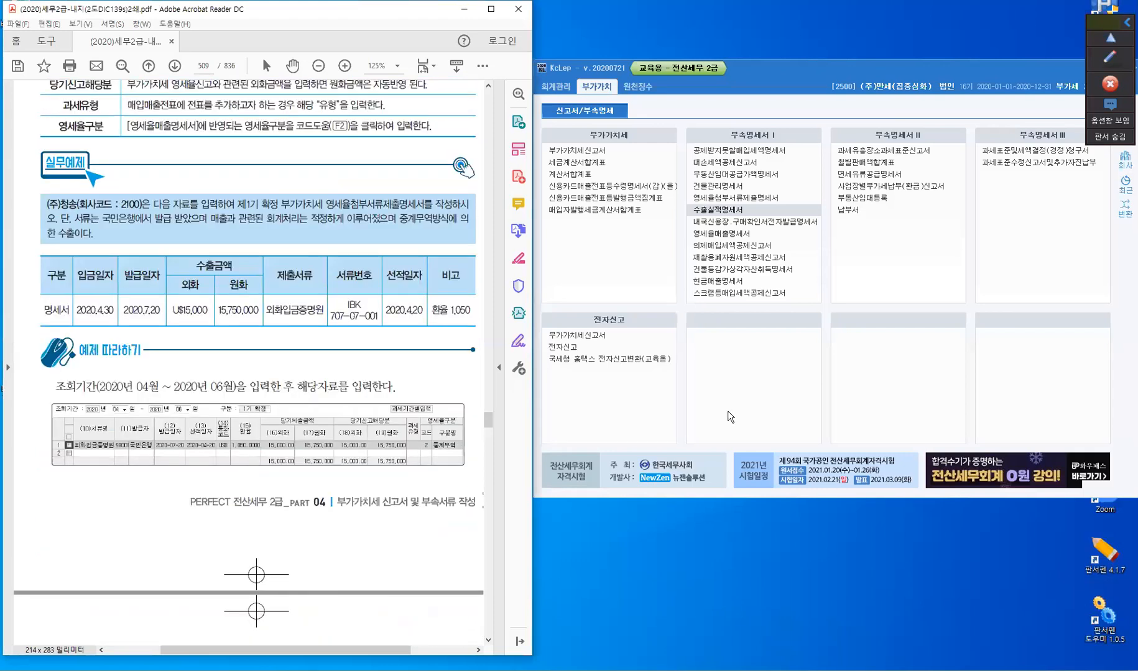
{"action": "left_click", "coordinate": [872, 84]}
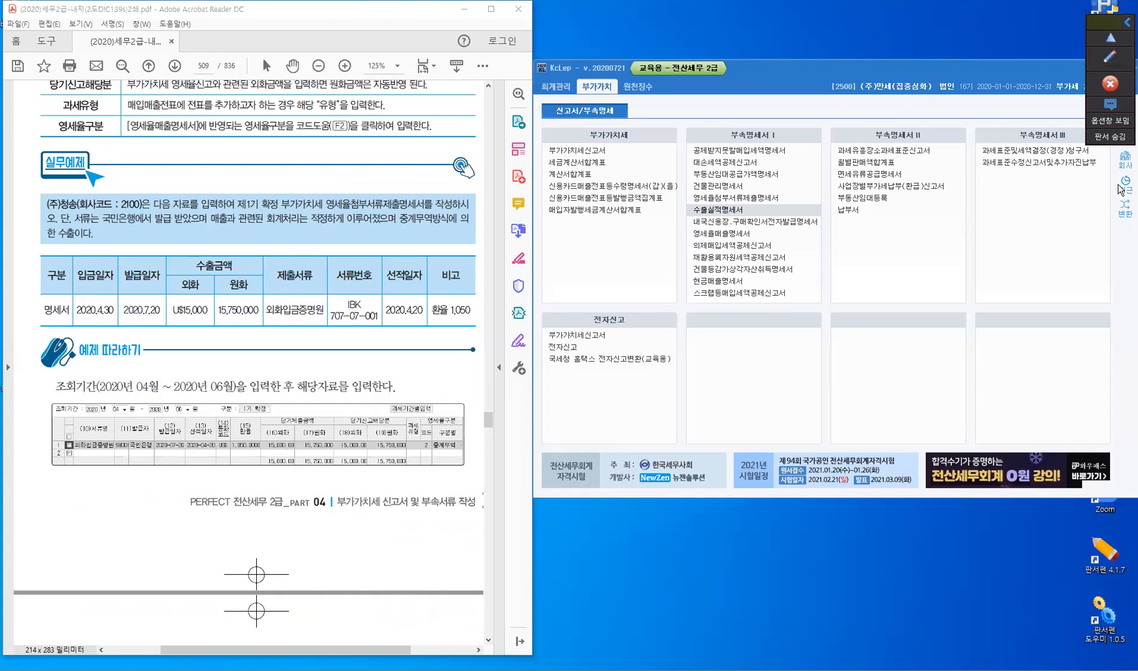
{"action": "left_click", "coordinate": [1126, 160]}
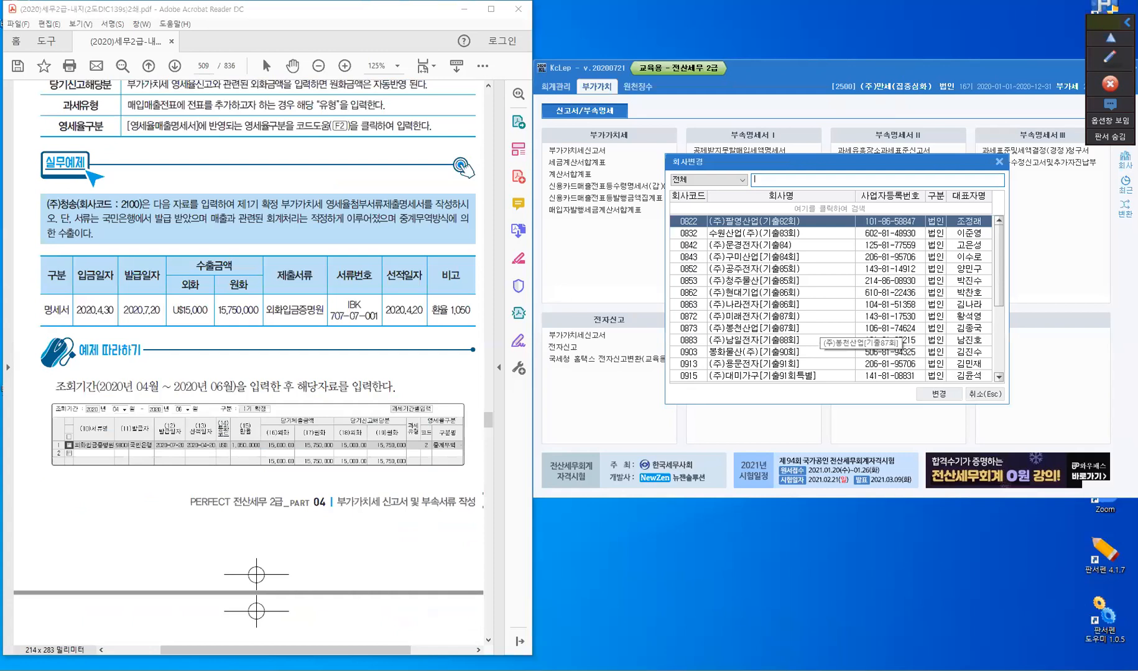
{"action": "type", "text": "210"}
{"action": "key", "text": "Return"}
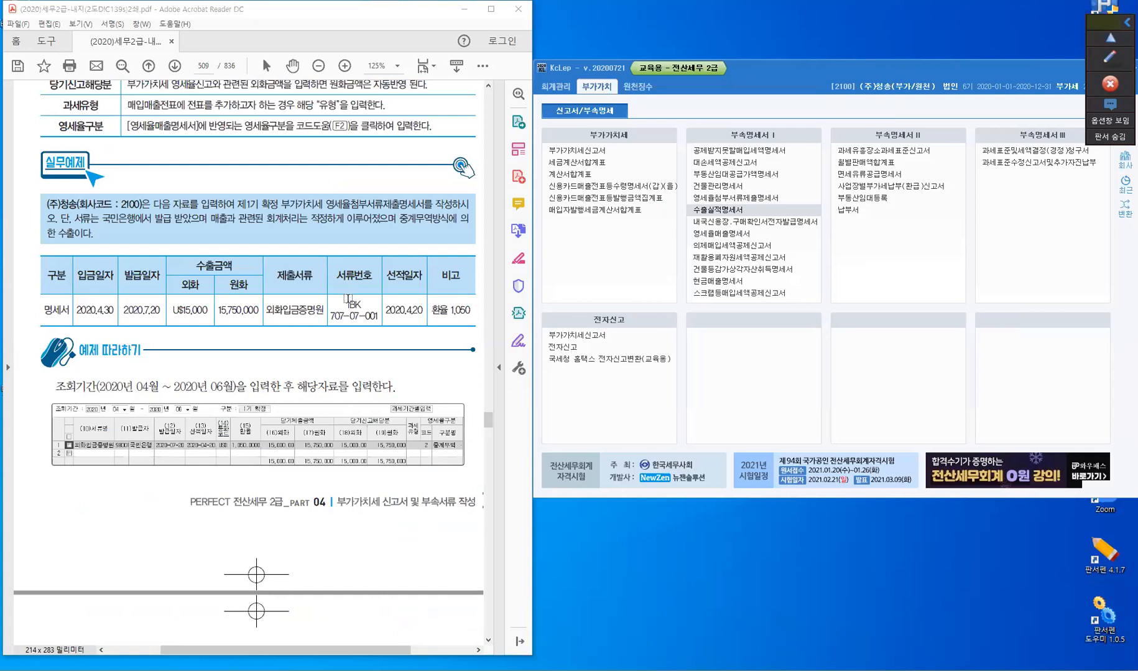
Step: Highlight 영세율첨부서류제출명세서 and 중계무역방식 in the PDF exercise, and handwrite the note "(16 수출)" in red beneath 중계무역방식
{"action": "left_click_drag", "start_coordinate": [325, 204], "coordinate": [425, 205]}
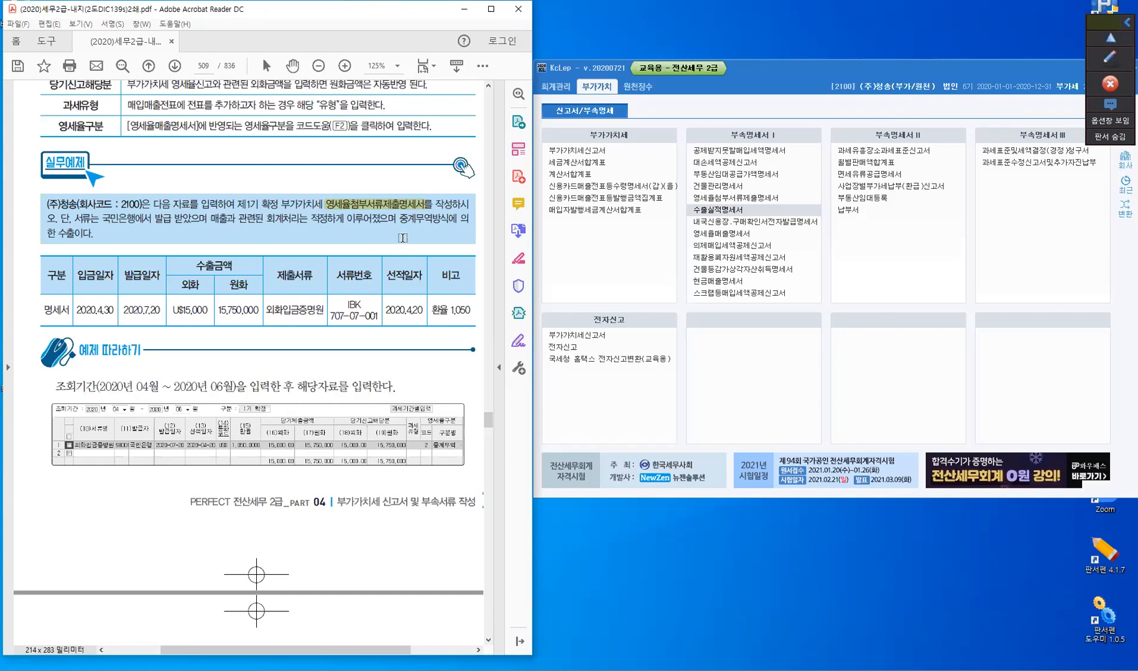
{"action": "left_click_drag", "start_coordinate": [396, 220], "coordinate": [449, 221]}
{"action": "key", "text": "F2"}
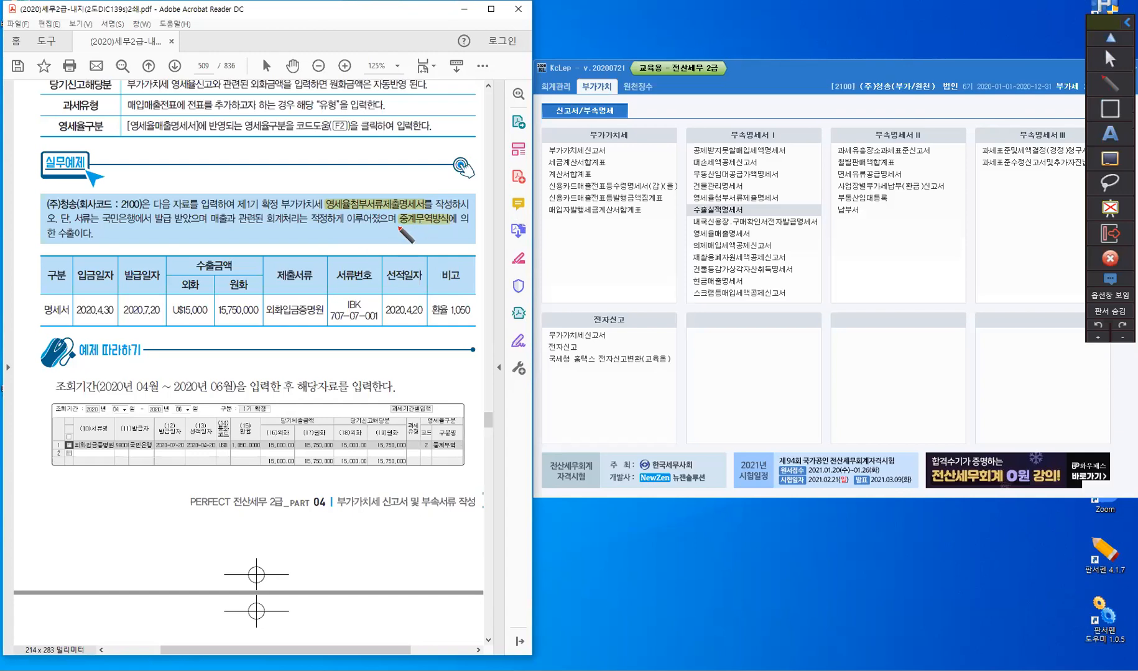
{"action": "mouse_move", "coordinate": [398, 226]}
{"action": "left_mouse_down"}
{"action": "mouse_move", "coordinate": [396, 245]}
{"action": "mouse_move", "coordinate": [417, 240]}
{"action": "left_mouse_up"}
{"action": "mouse_move", "coordinate": [424, 231]}
{"action": "left_mouse_down"}
{"action": "mouse_move", "coordinate": [429, 248]}
{"action": "mouse_move", "coordinate": [454, 237]}
{"action": "mouse_move", "coordinate": [448, 249]}
{"action": "left_mouse_up"}
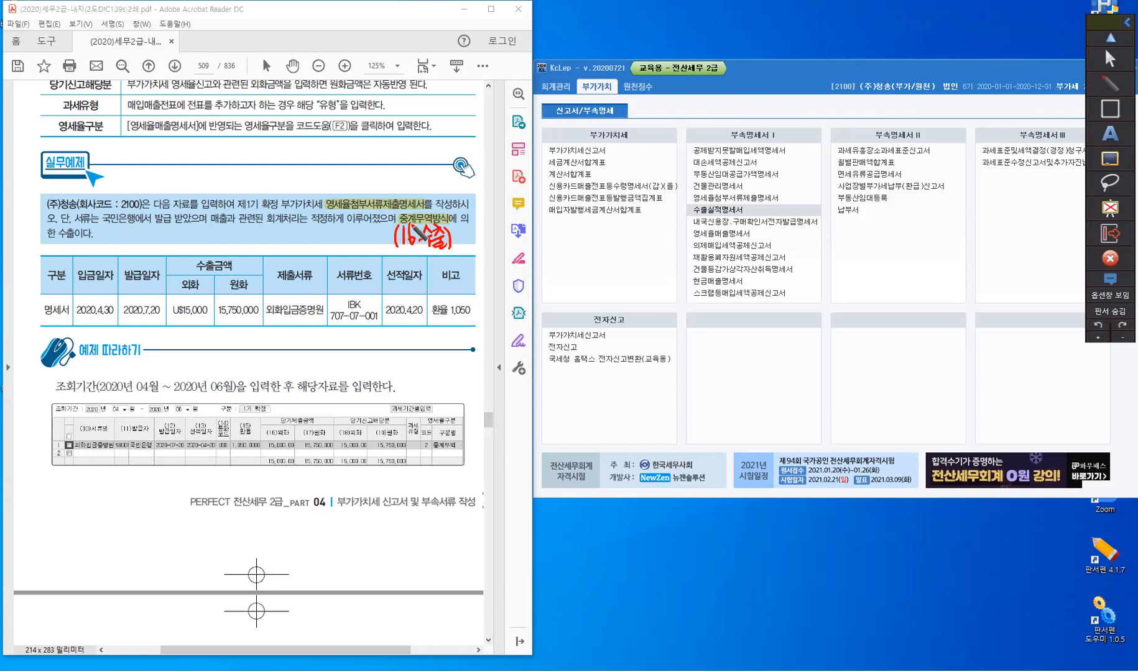
{"action": "key", "text": "Escape"}
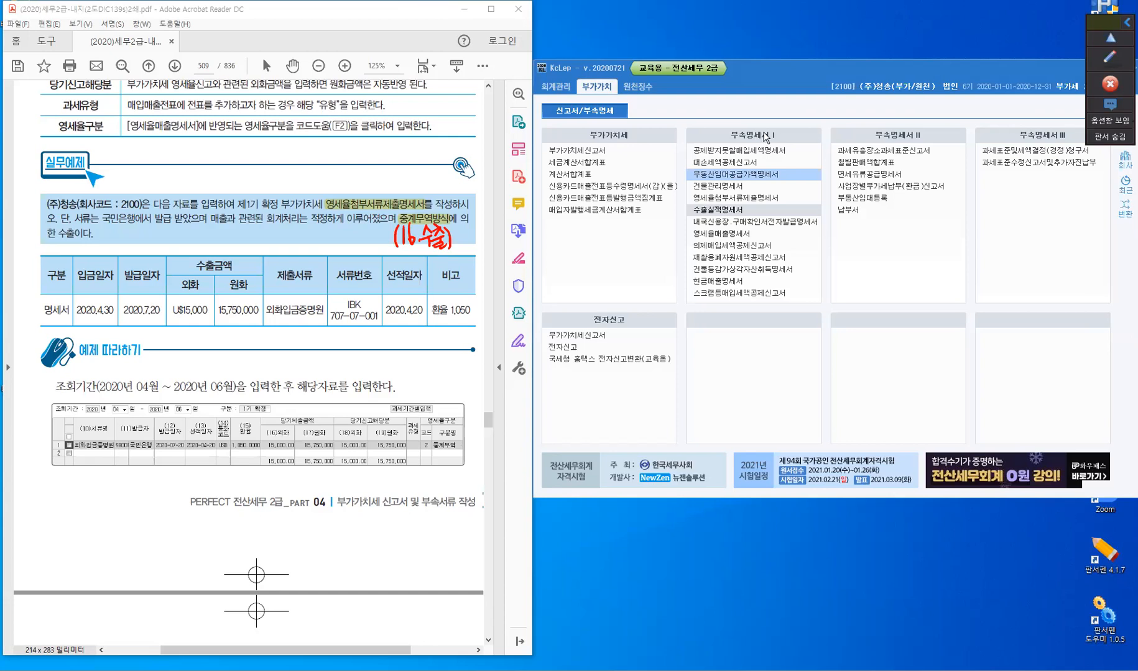
Step: Open the 영세율첨부서류제출명세서 form and set its inquiry period to April through June 2020
{"action": "left_click", "coordinate": [754, 199]}
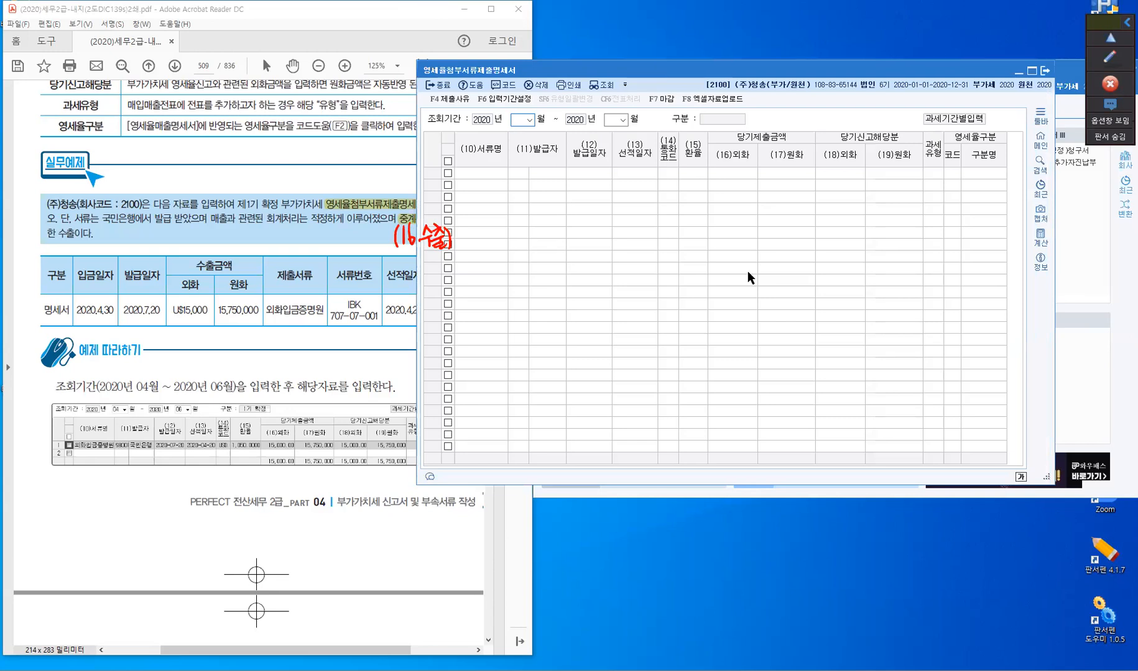
{"action": "type", "text": "4"}
{"action": "key", "text": "Return"}
{"action": "type", "text": "6"}
{"action": "key", "text": "Return"}
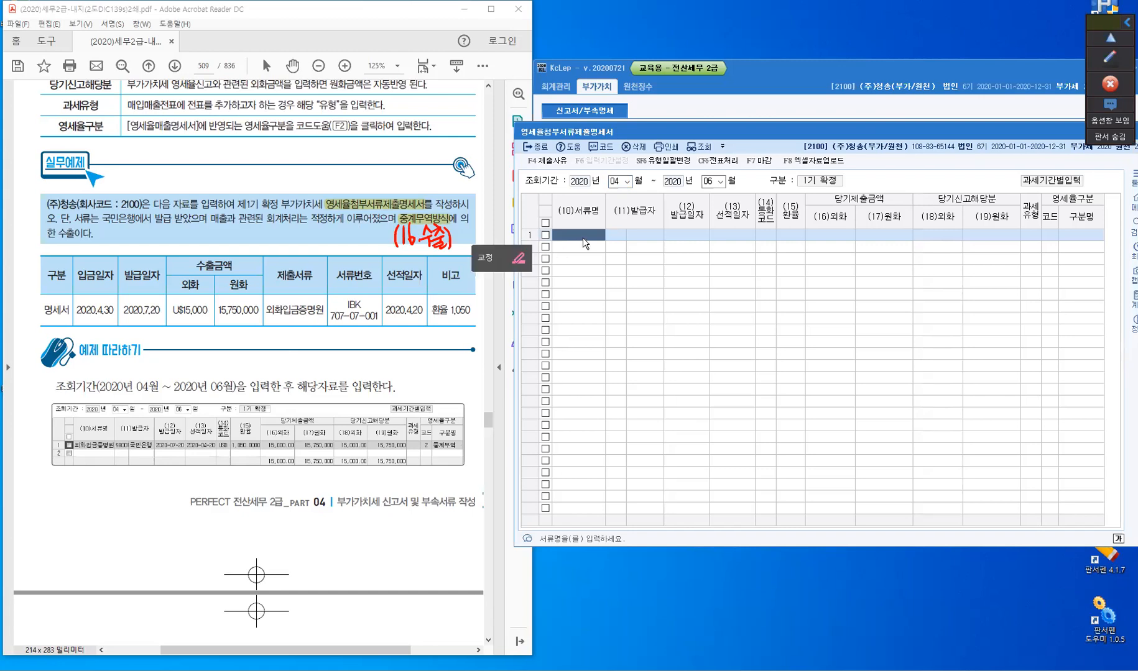
Step: Enter 외화입금증명원 as the document name in the first row
{"action": "type", "text": "ㅇ"}
{"action": "type", "text": "ㅚ화"}
{"action": "type", "text": "입"}
{"action": "type", "text": "금증"}
{"action": "type", "text": "명"}
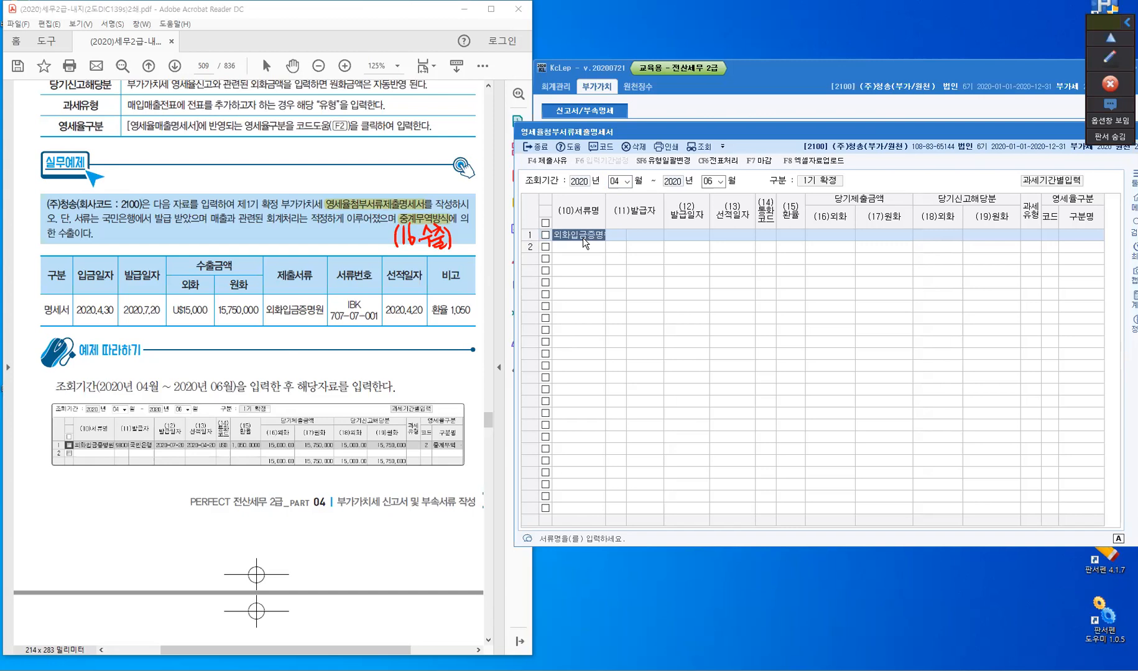
{"action": "key", "text": "Return"}
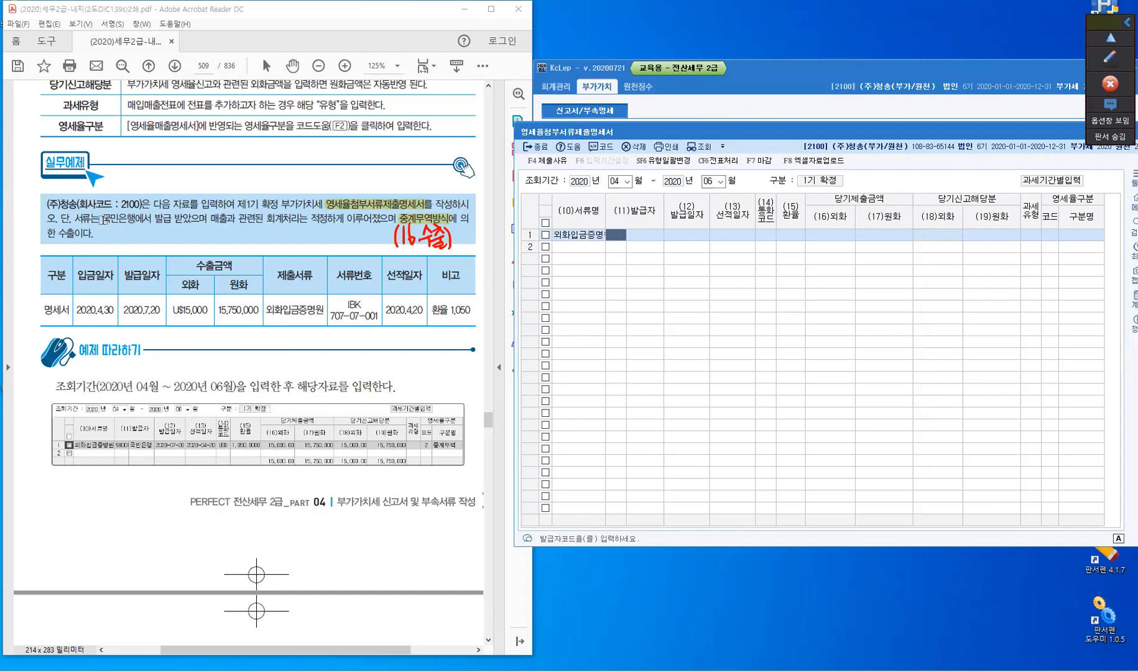
Step: Highlight 국민은행 in the PDF exercise and set it as the first row's issuer using vendor code 98001
{"action": "left_click_drag", "start_coordinate": [103, 220], "coordinate": [133, 222]}
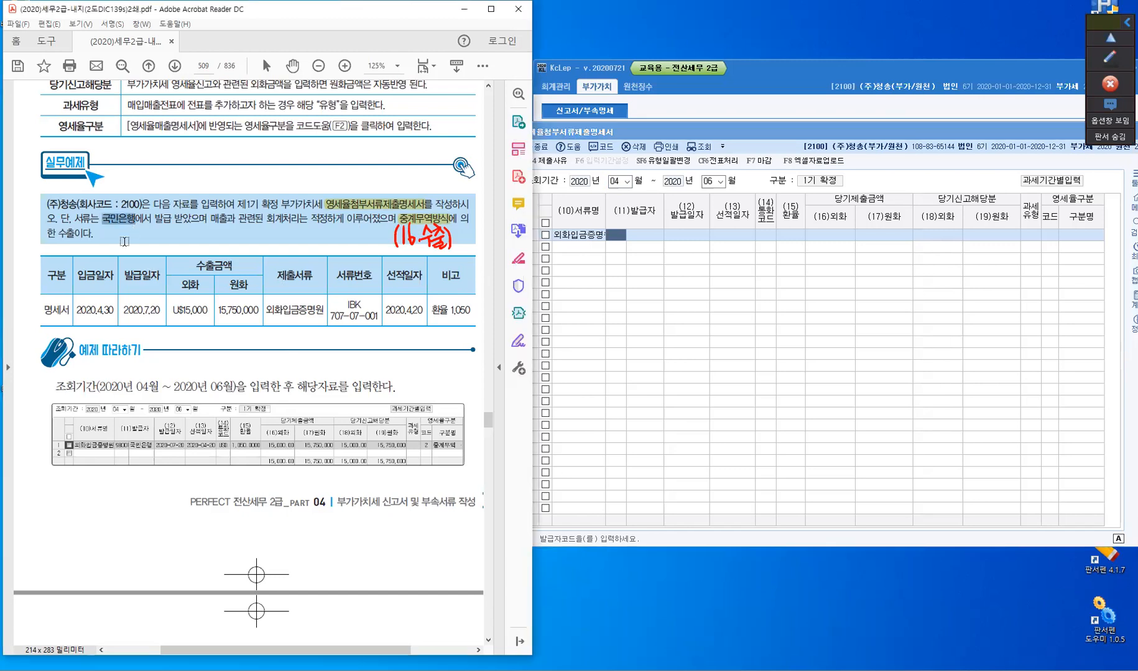
{"action": "left_click", "coordinate": [618, 229]}
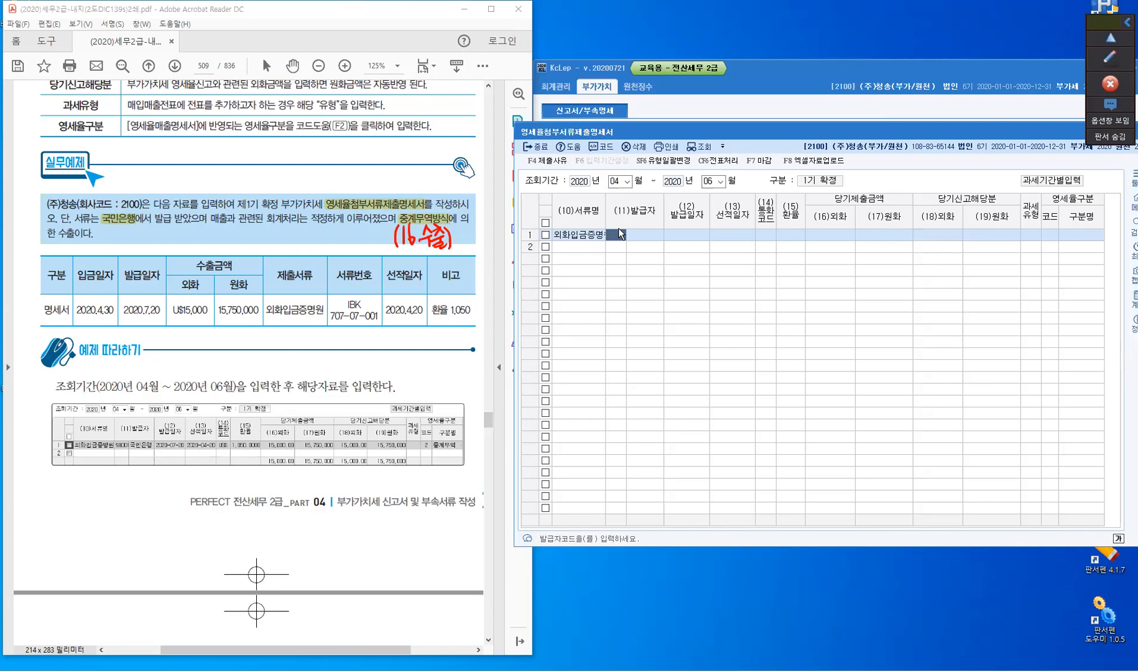
{"action": "key", "text": "Return"}
{"action": "left_click", "coordinate": [612, 234]}
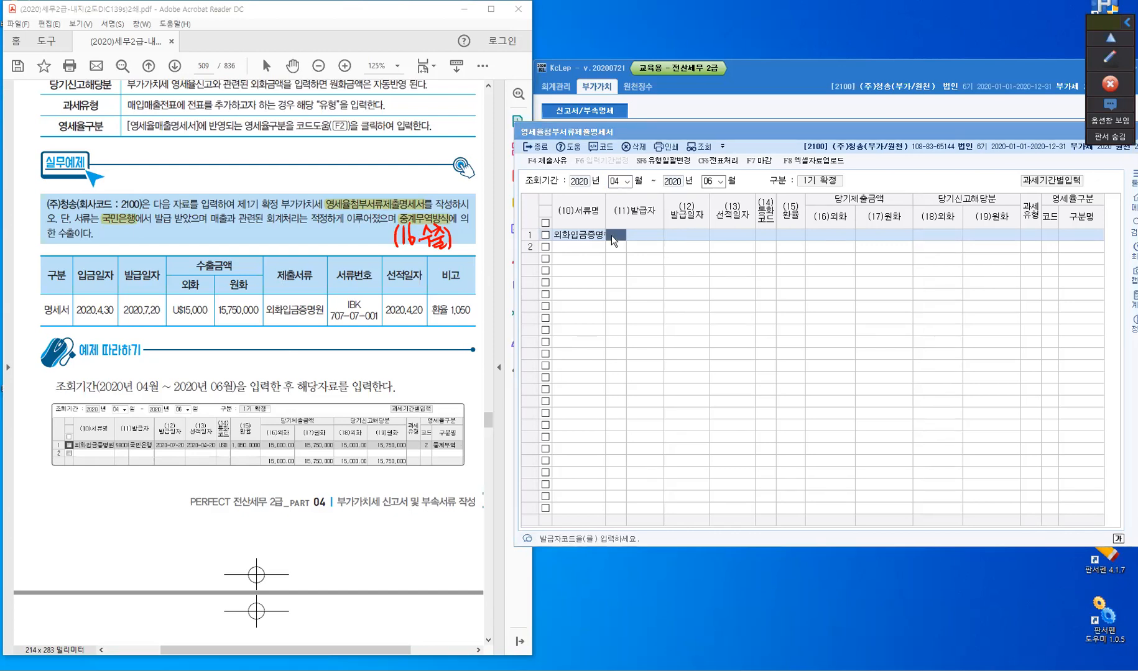
{"action": "key", "text": "F2"}
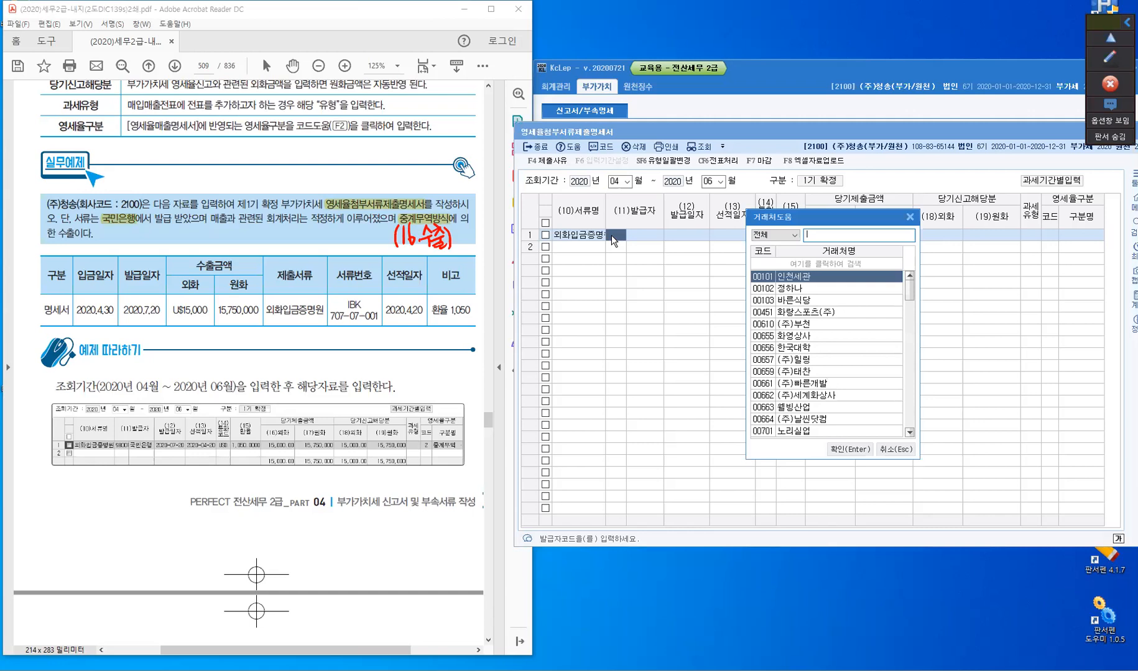
{"action": "type", "text": "국민"}
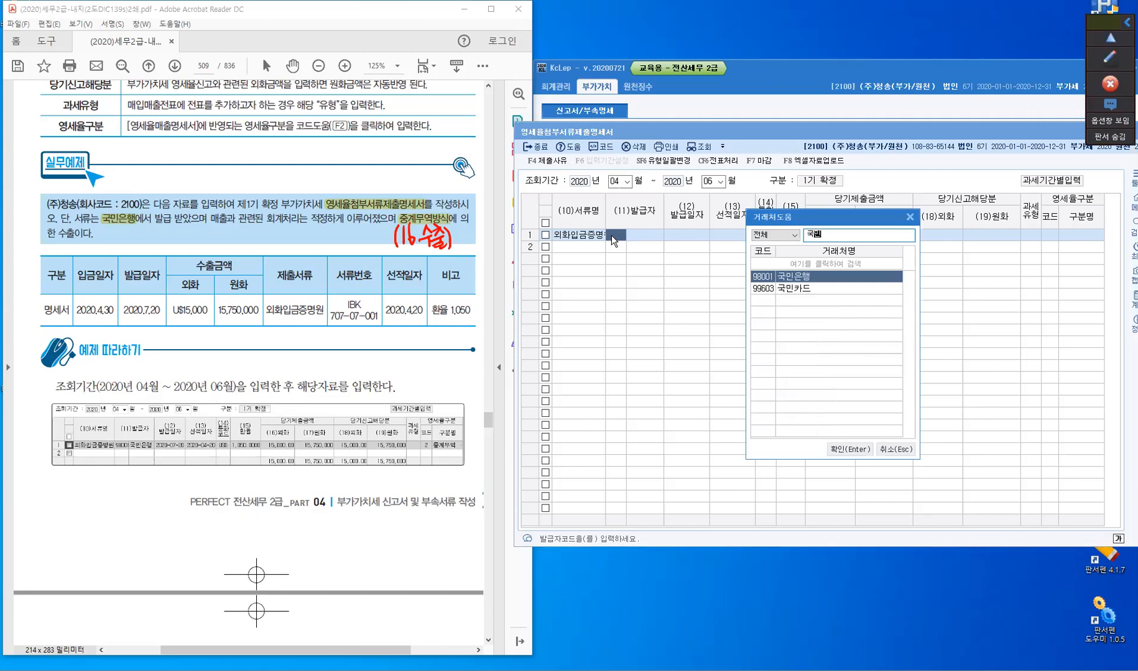
{"action": "key", "text": "Return"}
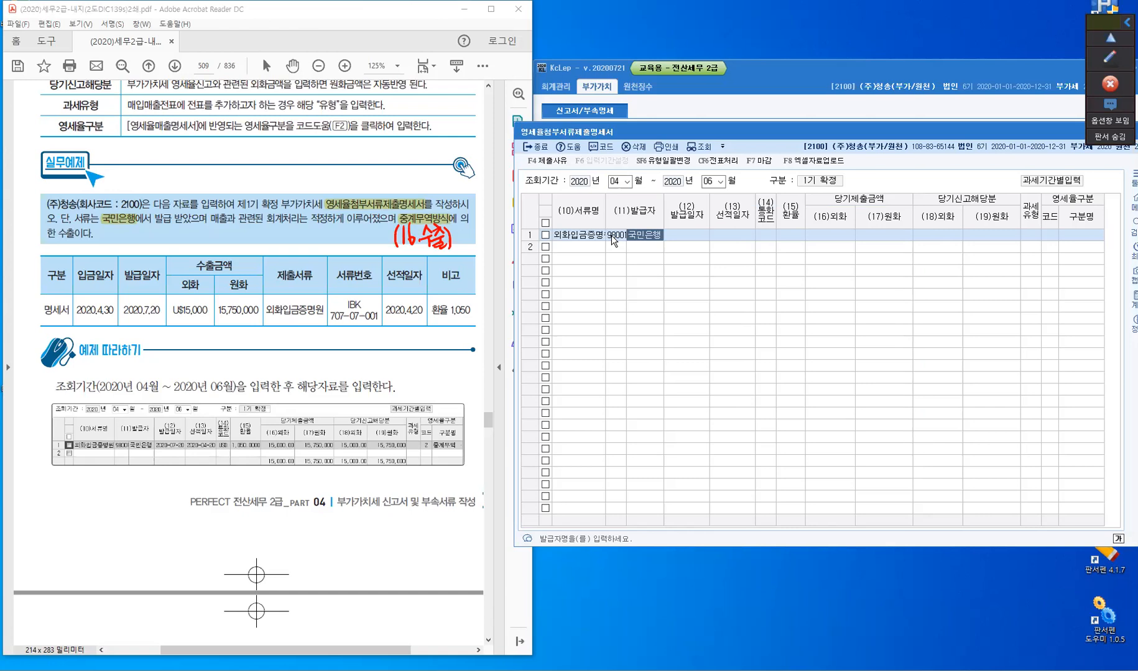
{"action": "key", "text": "Return"}
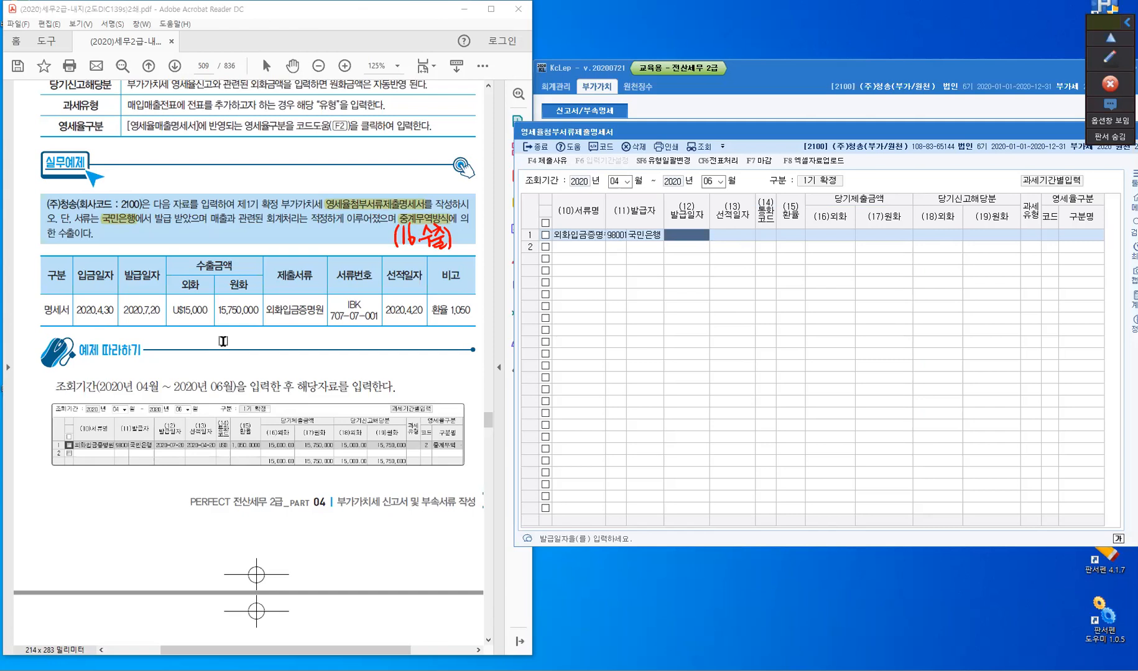
Step: Enter 2020-07-20 as the issue date and 2020-04-20 as the shipping date in the first row
{"action": "type", "text": "2020-07-20"}
{"action": "key", "text": "Return"}
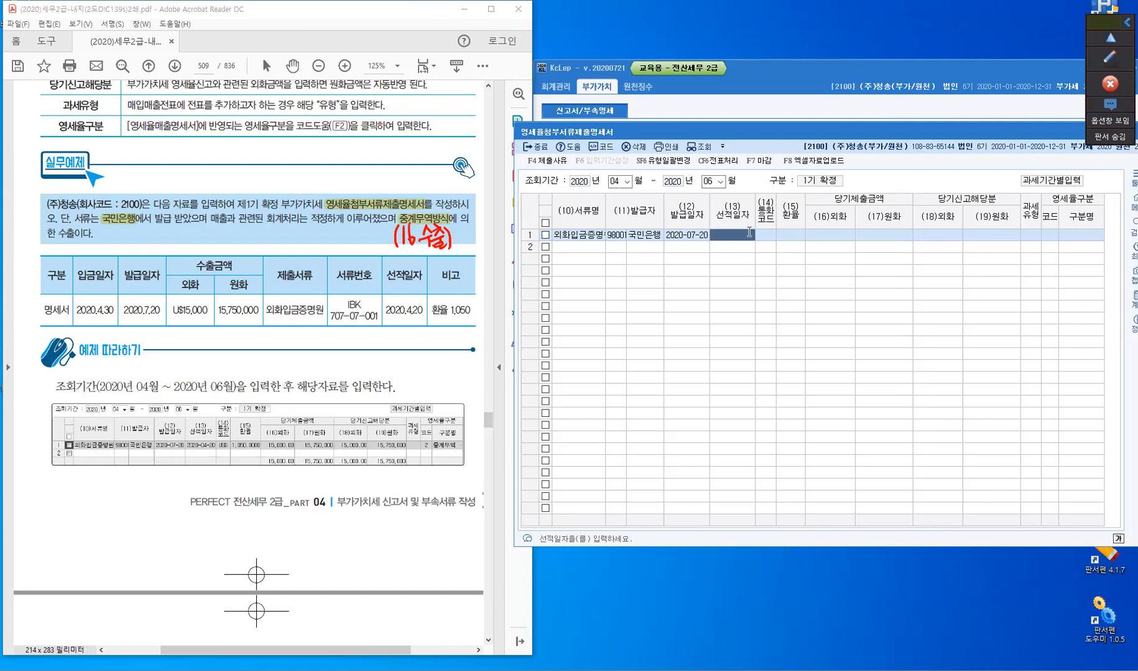
{"action": "type", "text": "2020-04-20"}
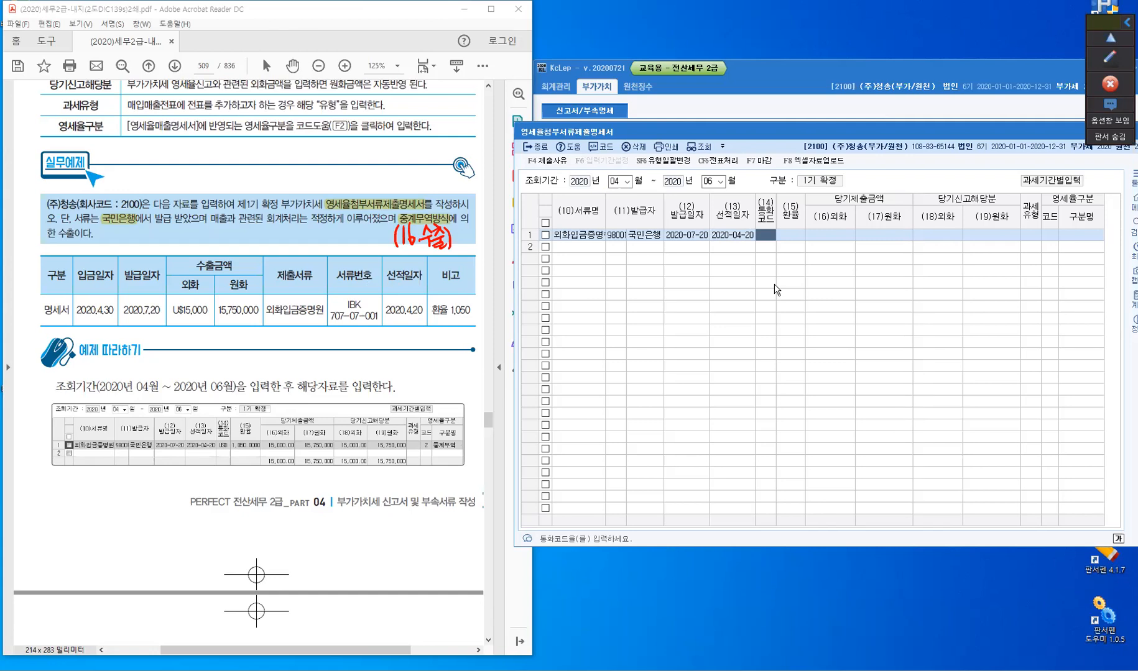
Step: Look up the currency code for 미국, set it to USD, and enter an exchange rate of 1,050
{"action": "key", "text": "F2"}
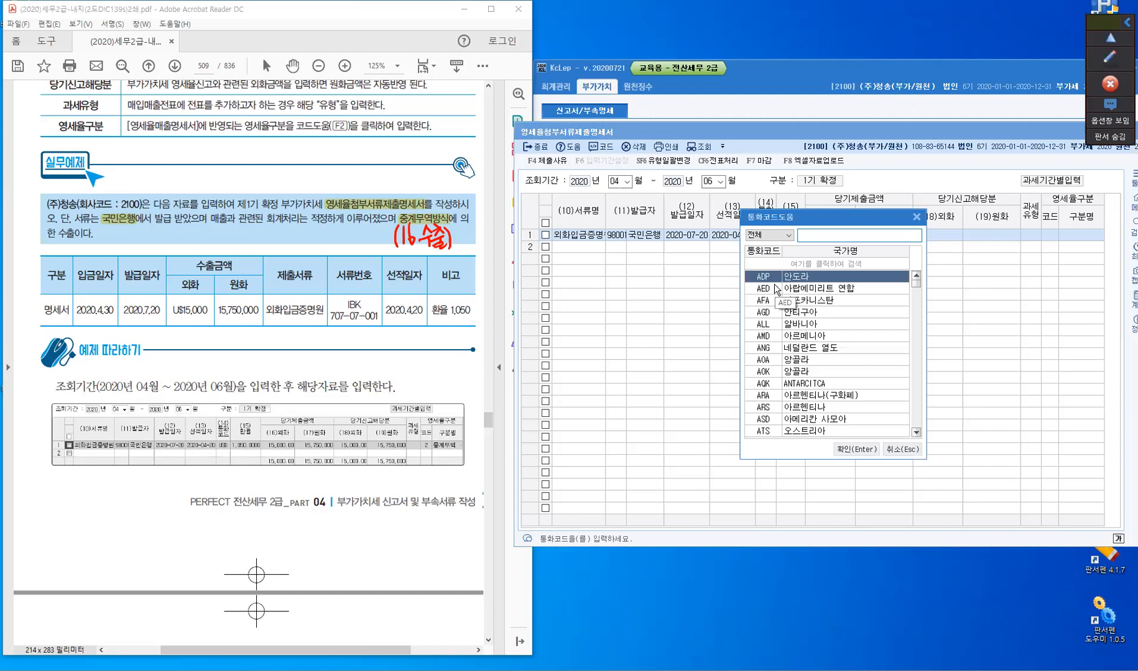
{"action": "type", "text": "미국"}
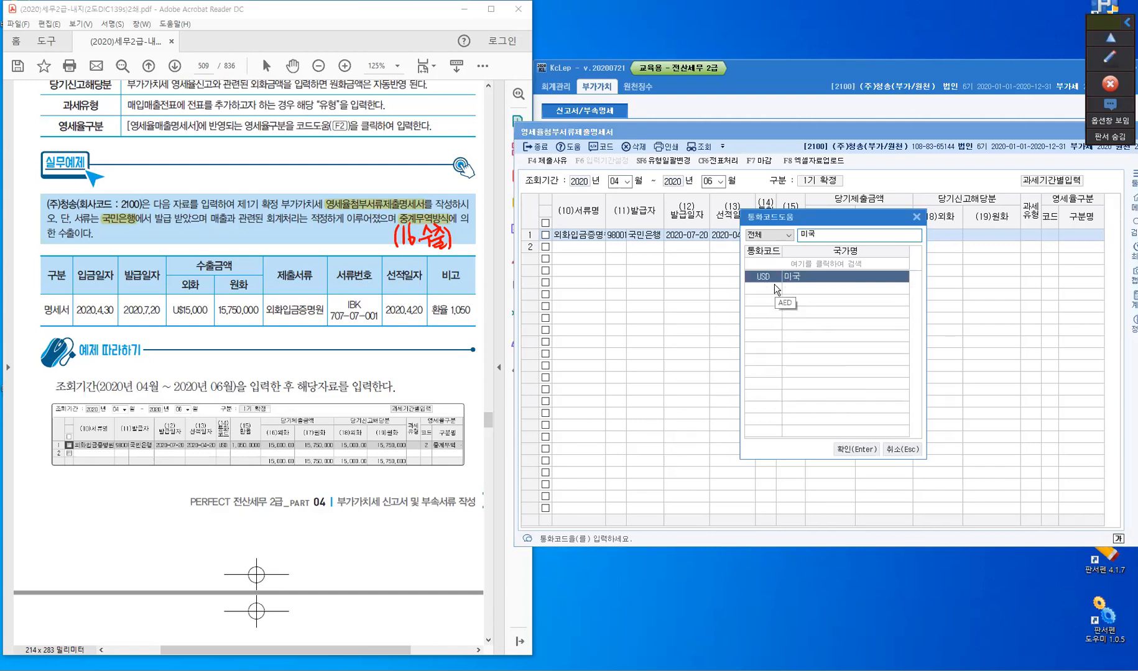
{"action": "key", "text": "Return"}
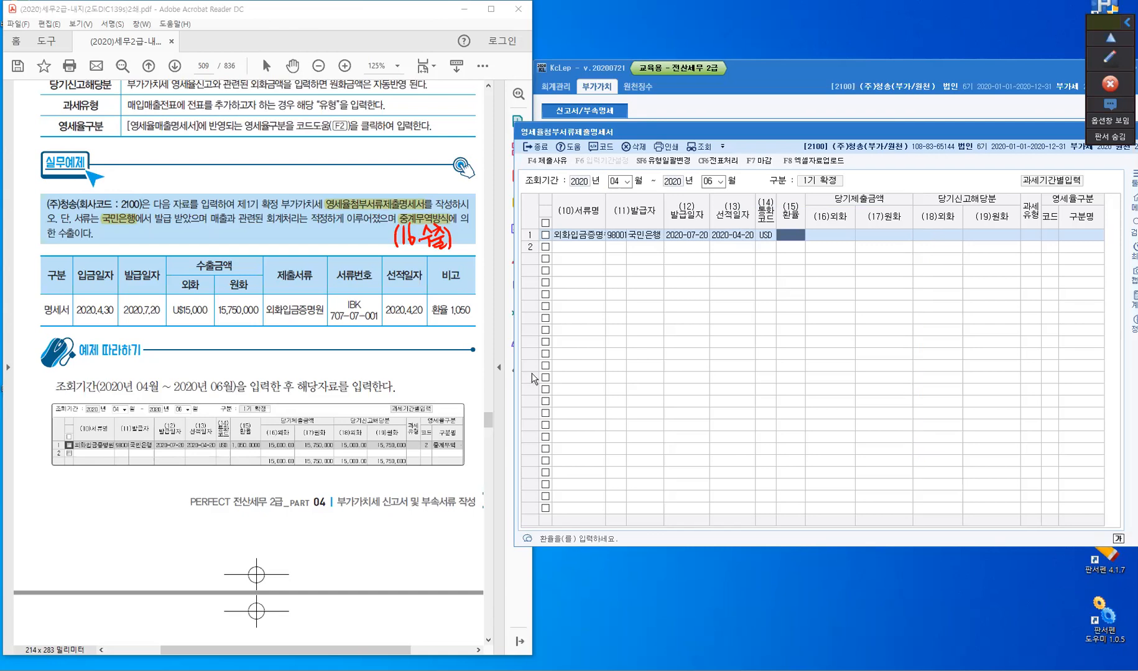
{"action": "left_click", "coordinate": [454, 323]}
{"action": "type", "text": "1050"}
{"action": "key", "text": "Return"}
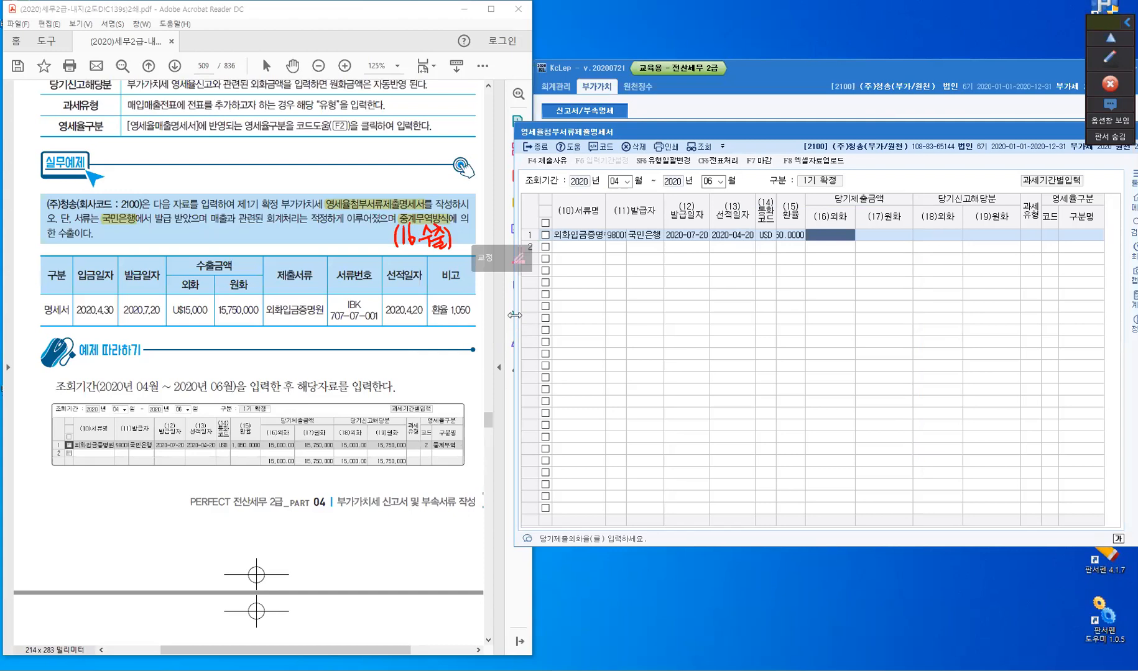
Step: Widen the form window and the exchange-rate column, and enter 15,000 as the foreign-currency amount submitted this period
{"action": "left_click_drag", "start_coordinate": [515, 315], "coordinate": [477, 317]}
{"action": "left_click_drag", "start_coordinate": [774, 198], "coordinate": [794, 202]}
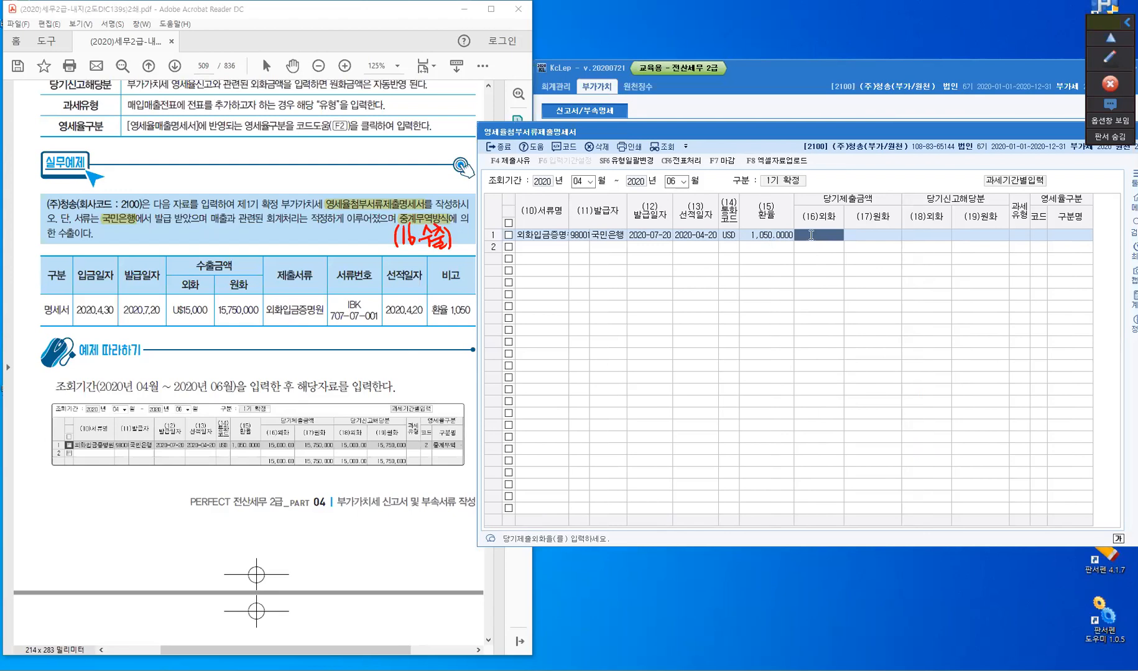
{"action": "type", "text": "150000.00"}
{"action": "key", "text": "Return"}
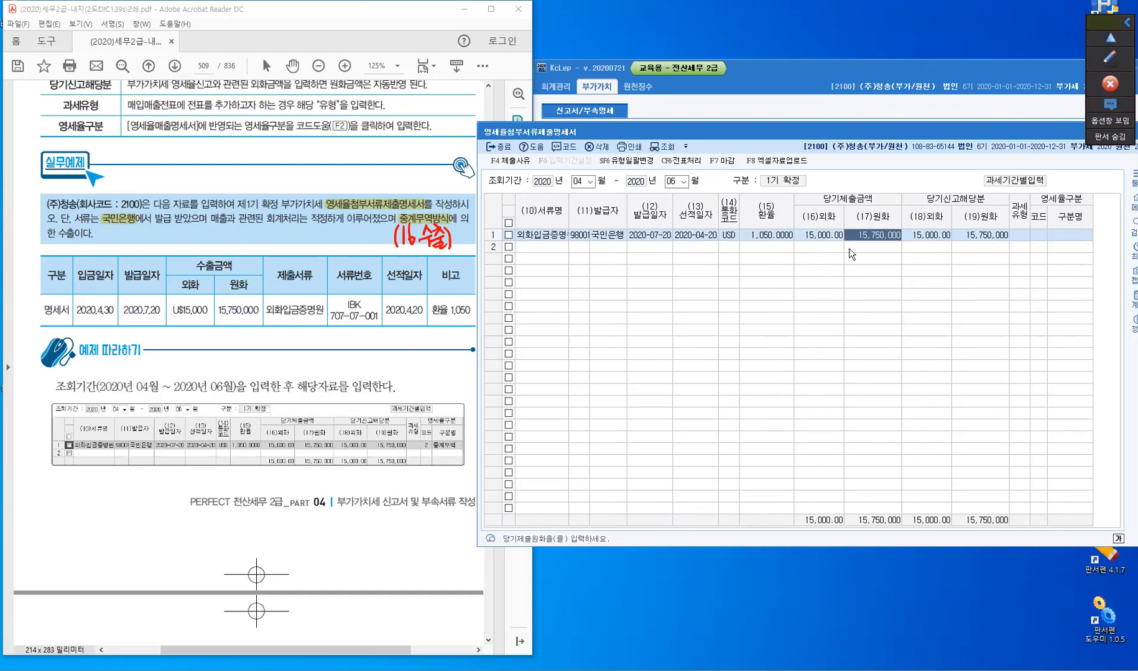
Step: Try 10,000 as the foreign-currency amount declared this period, and set it back to 15,000
{"action": "left_click", "coordinate": [926, 236]}
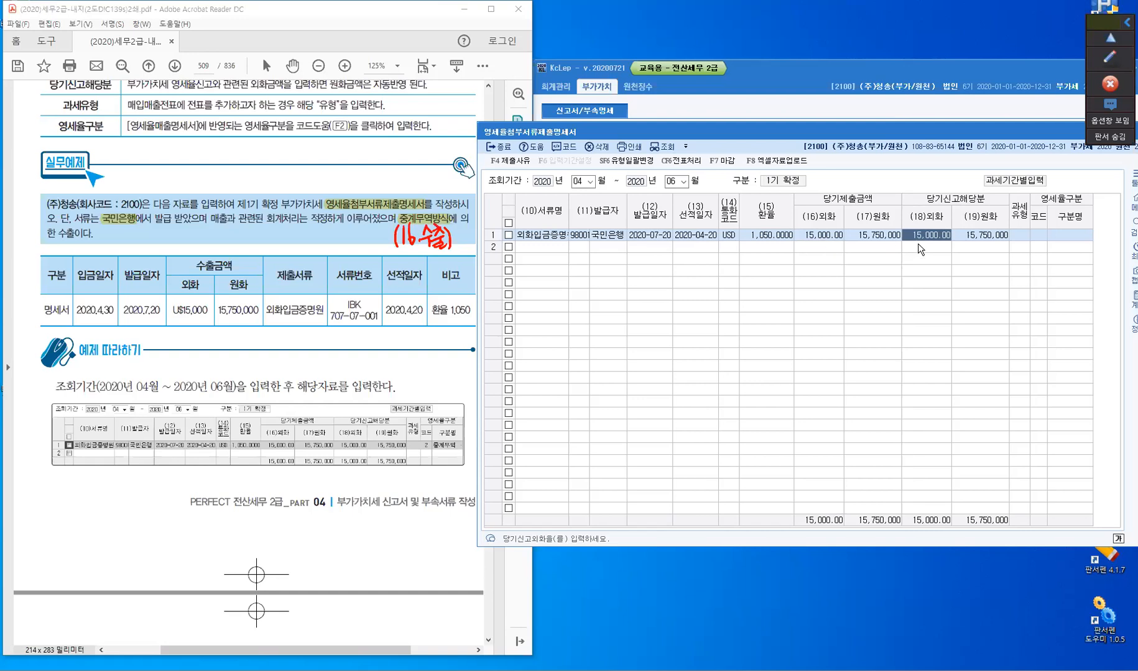
{"action": "type", "text": "10,000"}
{"action": "key", "text": "Return"}
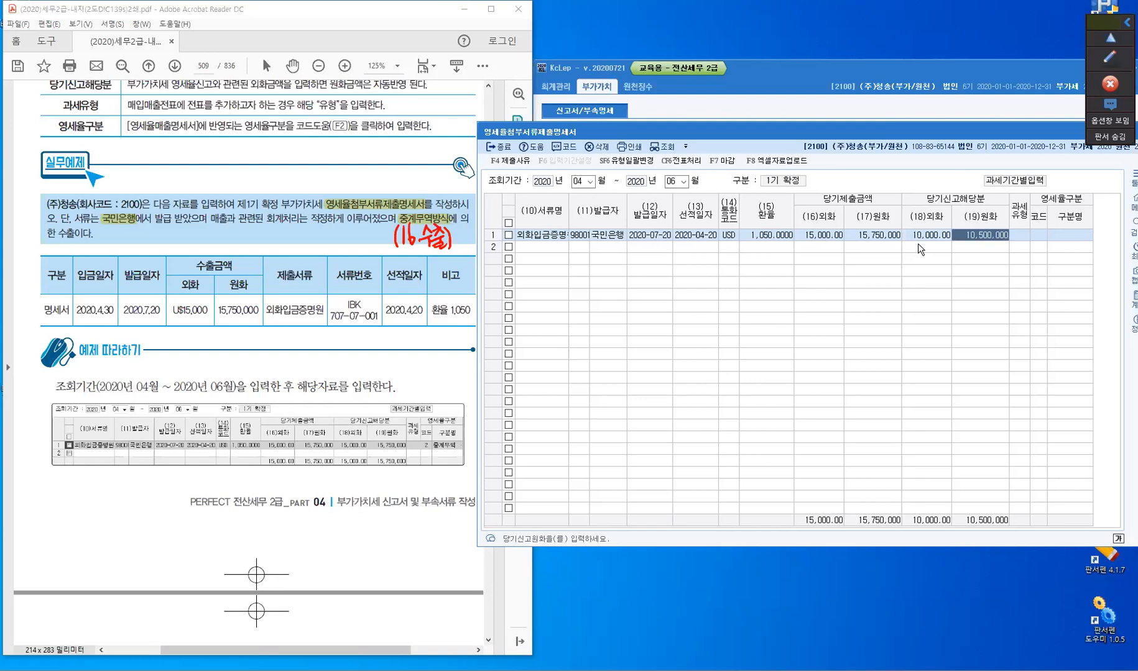
{"action": "key", "text": "Left"}
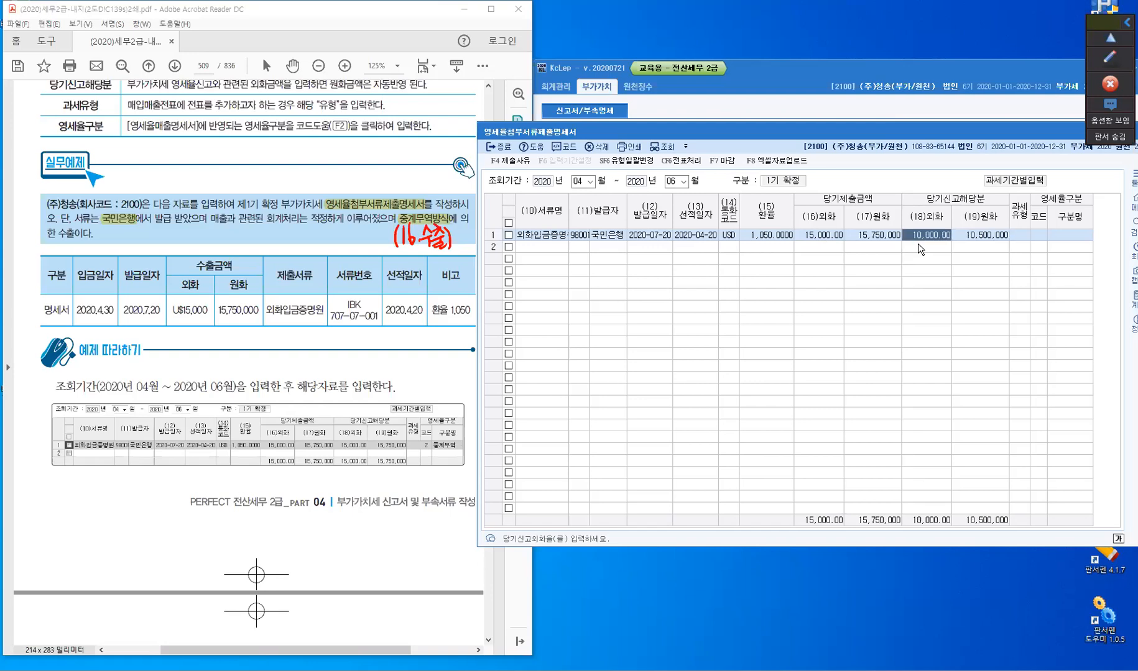
{"action": "type", "text": "15,000"}
{"action": "key", "text": "Return"}
{"action": "key", "text": "Return"}
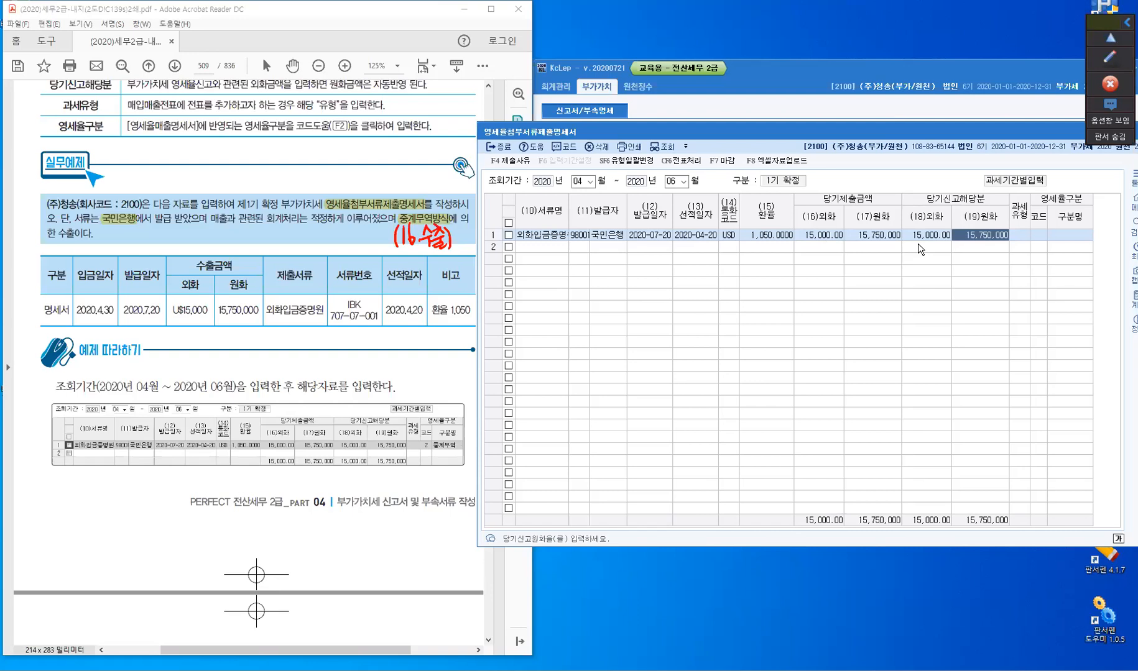
Step: Set the first row's tax type to 16 (수출) and its zero-rate category to code 2, 중계무역·위탁판매·외국인도 또는 위탁가공무역 방식의 수출
{"action": "key", "text": "Return"}
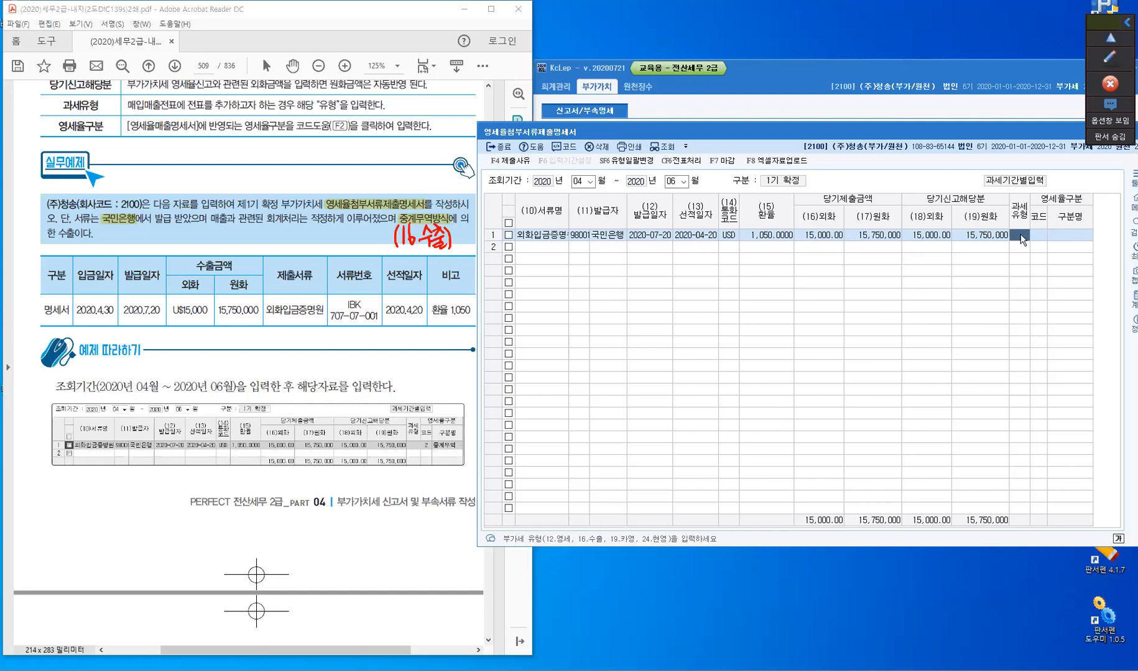
{"action": "type", "text": "16"}
{"action": "key", "text": "Return"}
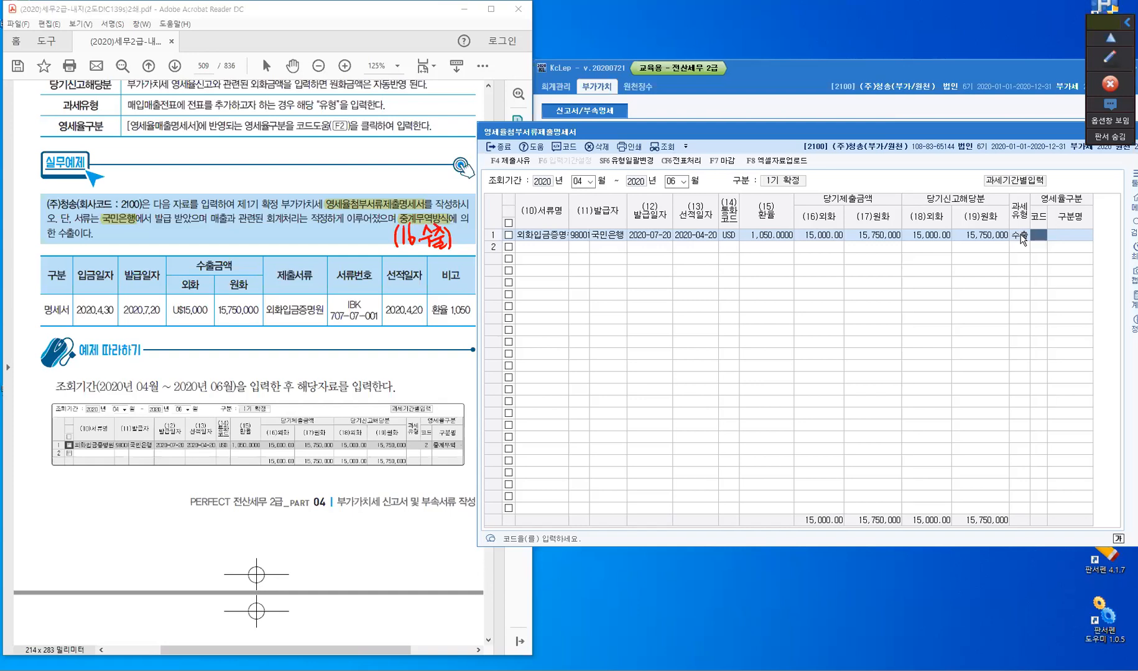
{"action": "key", "text": "F2"}
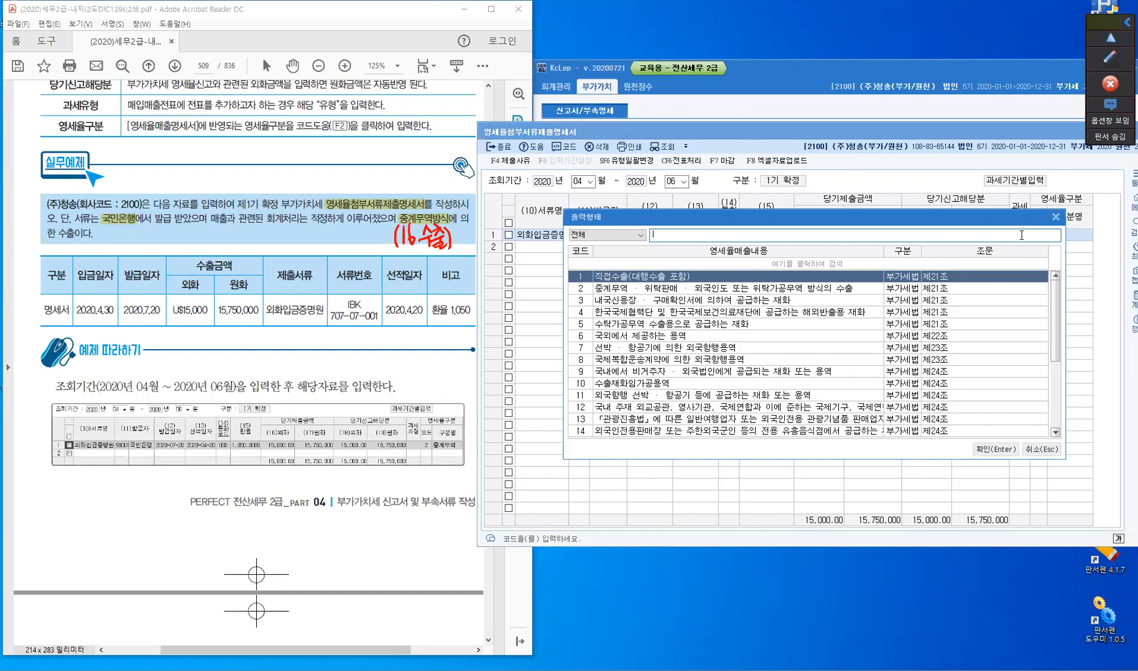
{"action": "left_click", "coordinate": [619, 291]}
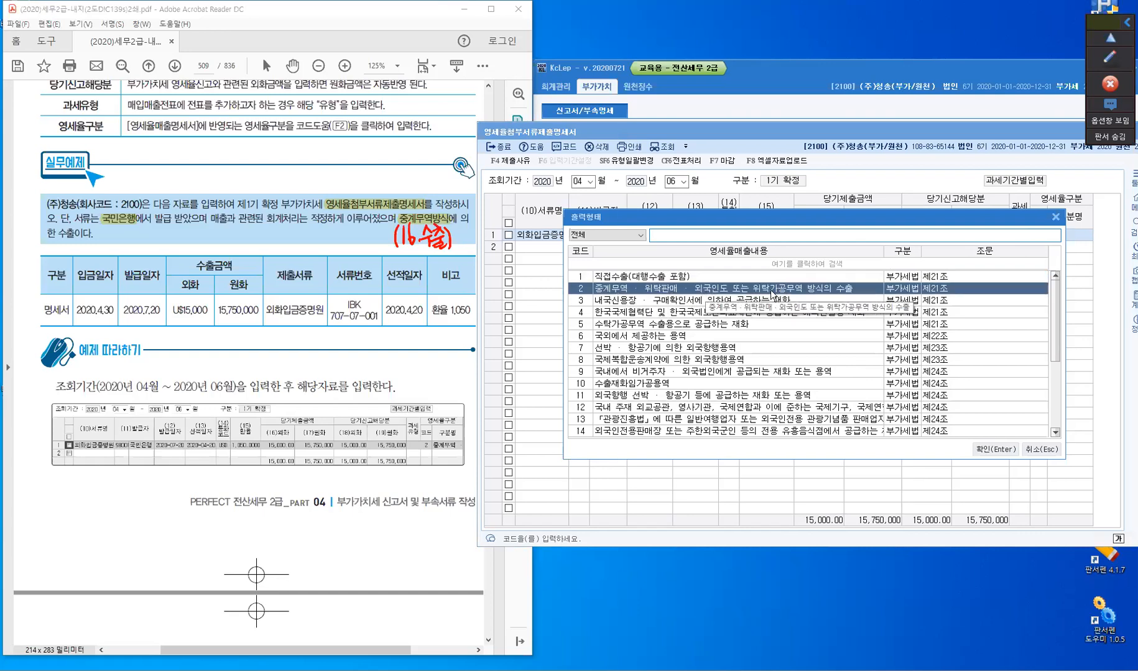
{"action": "left_click", "coordinate": [997, 449]}
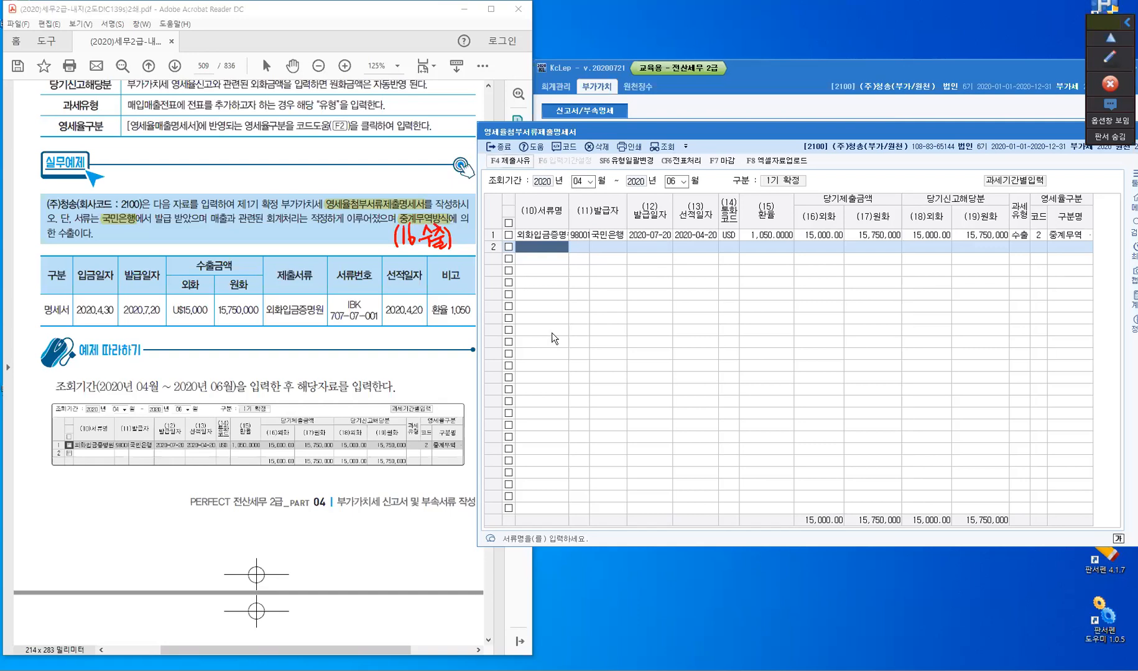
Step: Close the 영세율첨부서류제출명세서, reopen it for April to June 2020, and load the saved data
{"action": "key", "text": "Escape"}
{"action": "left_click", "coordinate": [503, 149]}
{"action": "left_click", "coordinate": [735, 198]}
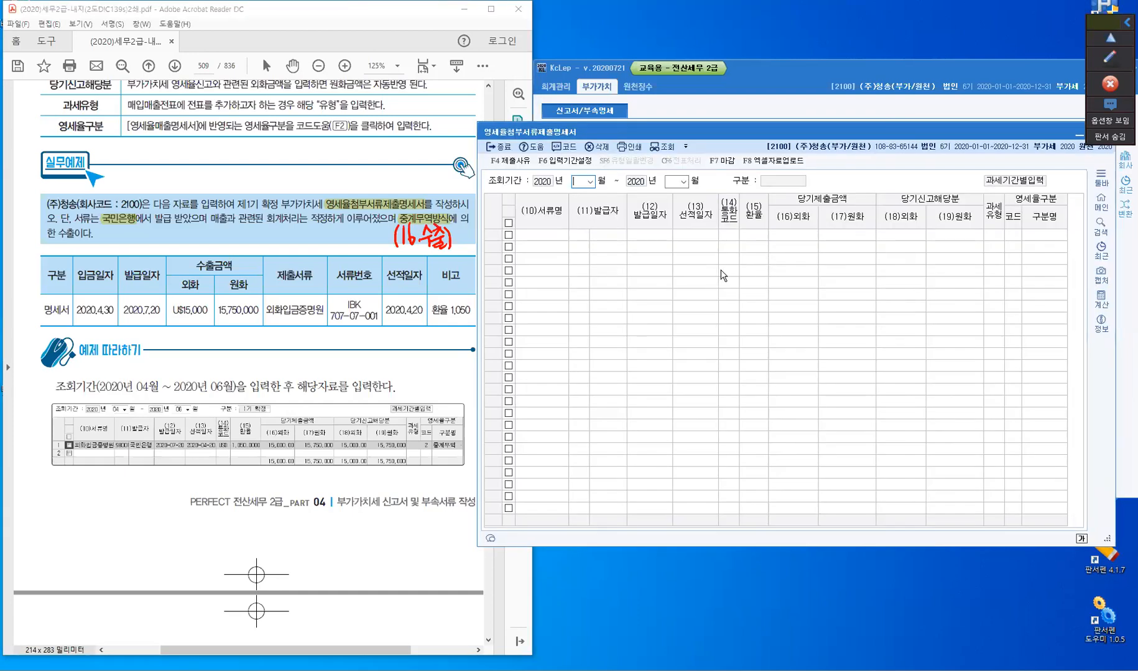
{"action": "type", "text": "4"}
{"action": "key", "text": "Return"}
{"action": "type", "text": "6"}
{"action": "key", "text": "Return"}
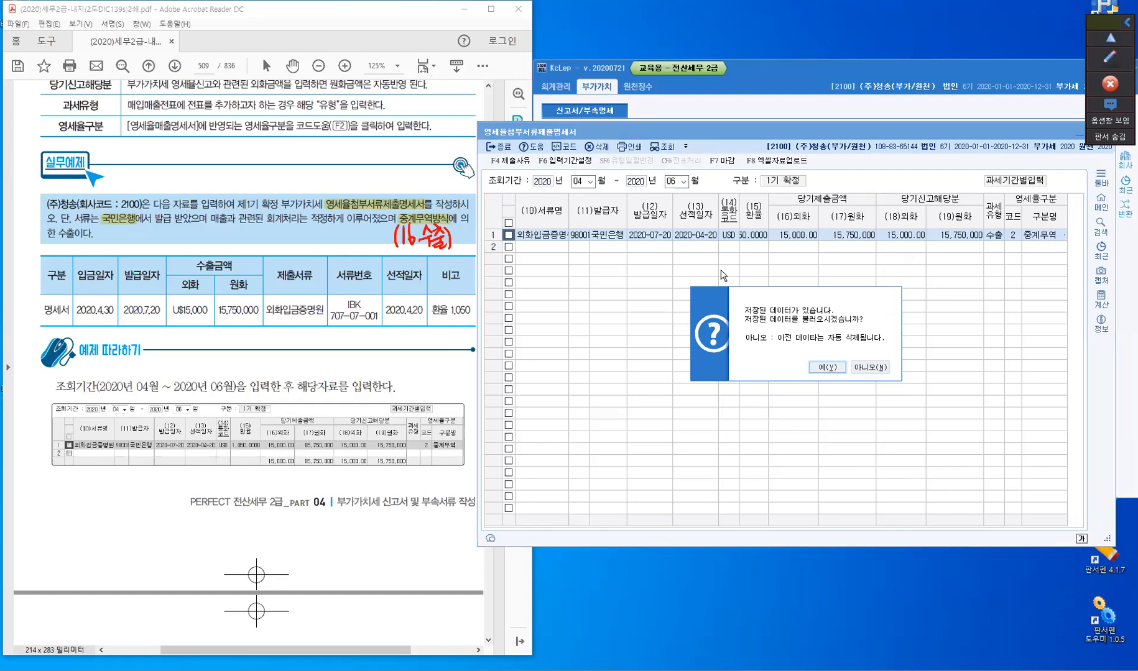
{"action": "left_click", "coordinate": [824, 368]}
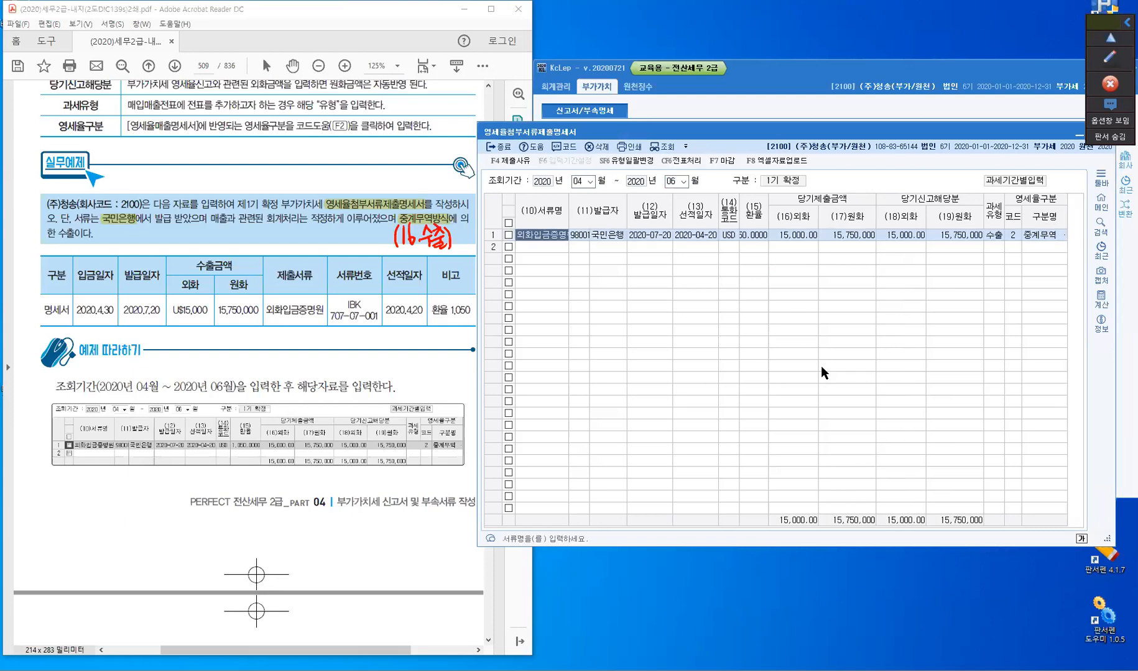
Step: Close the form and go to page 513 of the textbook PDF, bringing exercise [3] fully into view
{"action": "left_click", "coordinate": [508, 151]}
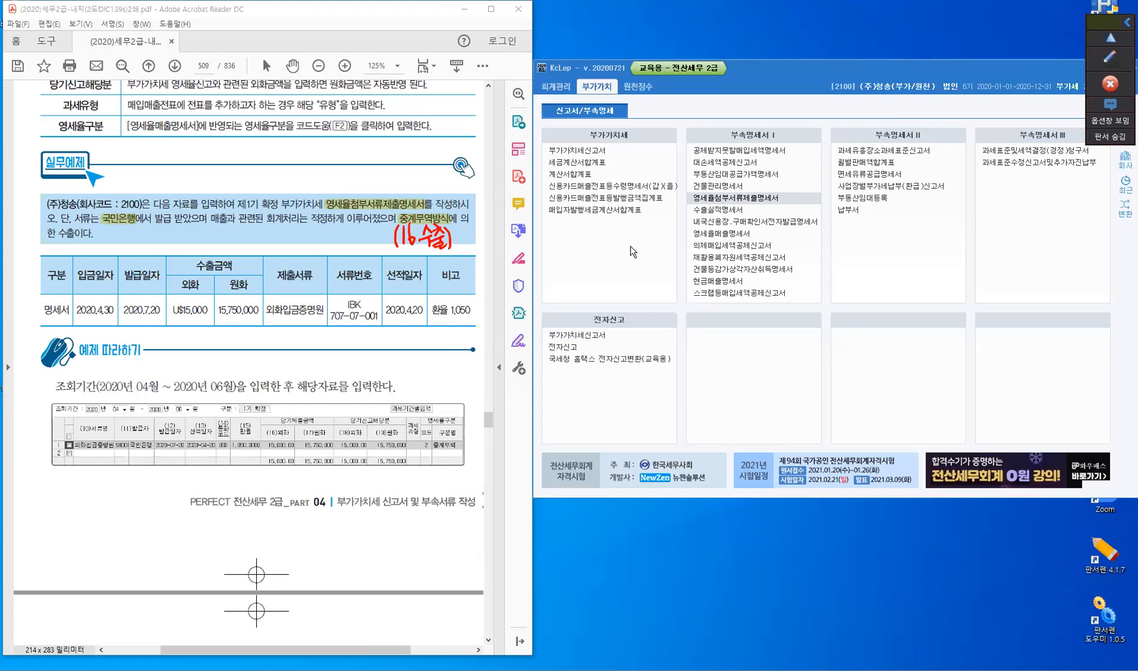
{"action": "left_click", "coordinate": [196, 66]}
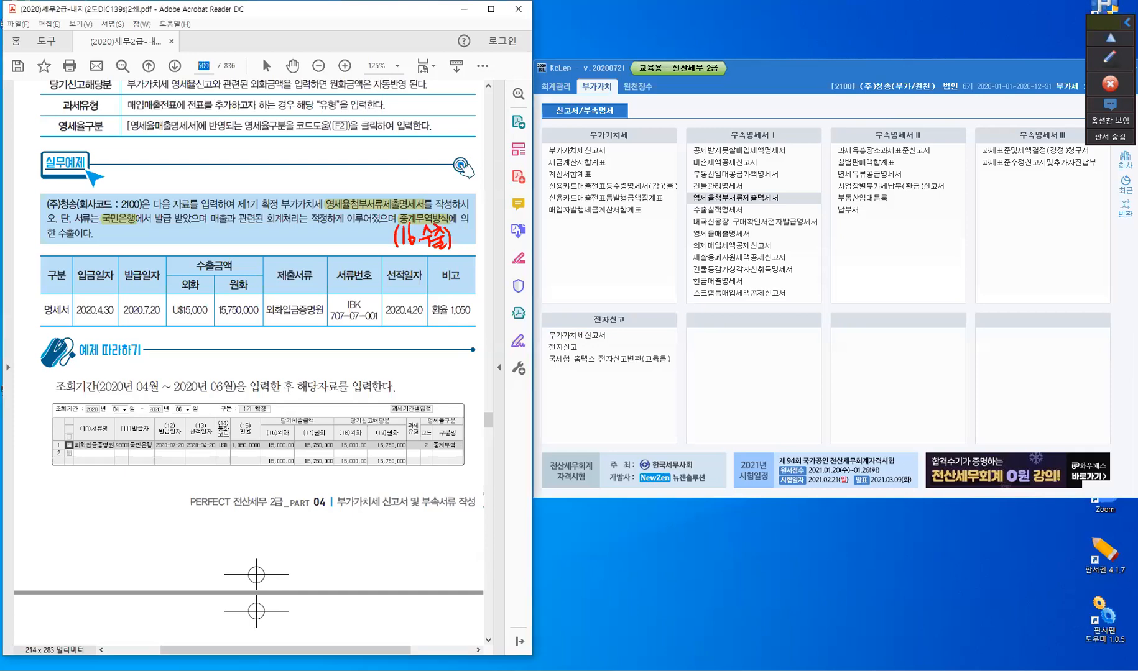
{"action": "type", "text": "513"}
{"action": "key", "text": "Return"}
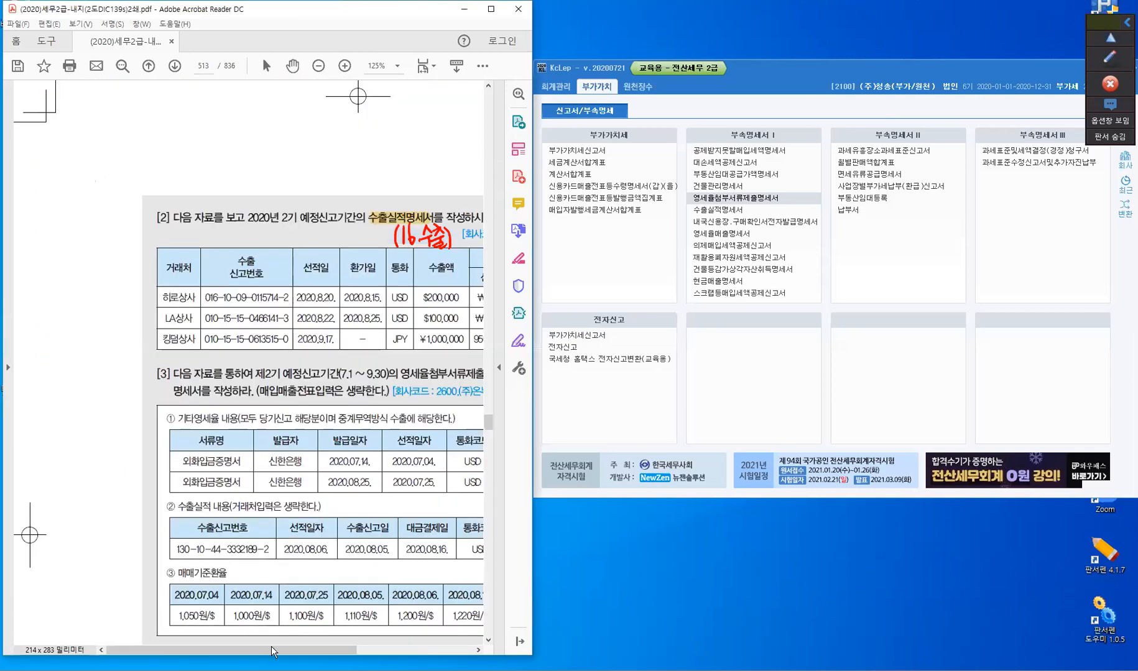
{"action": "left_click_drag", "start_coordinate": [325, 647], "coordinate": [379, 647]}
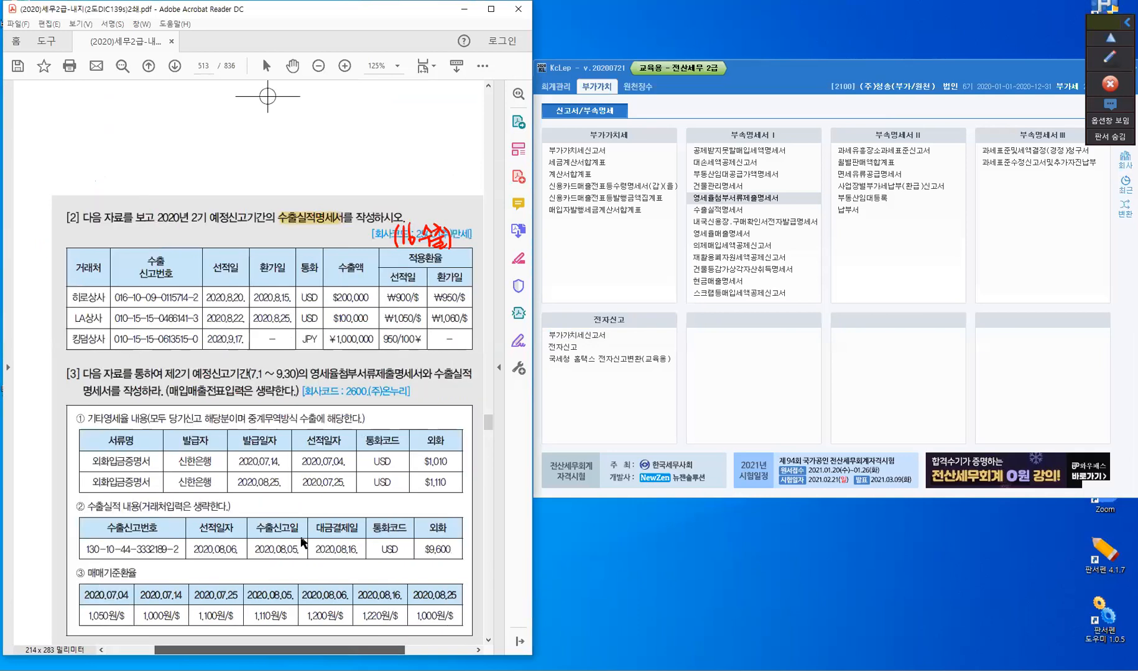
{"action": "scroll", "coordinate": [311, 453], "scroll_direction": "down", "scroll_amount": 1}
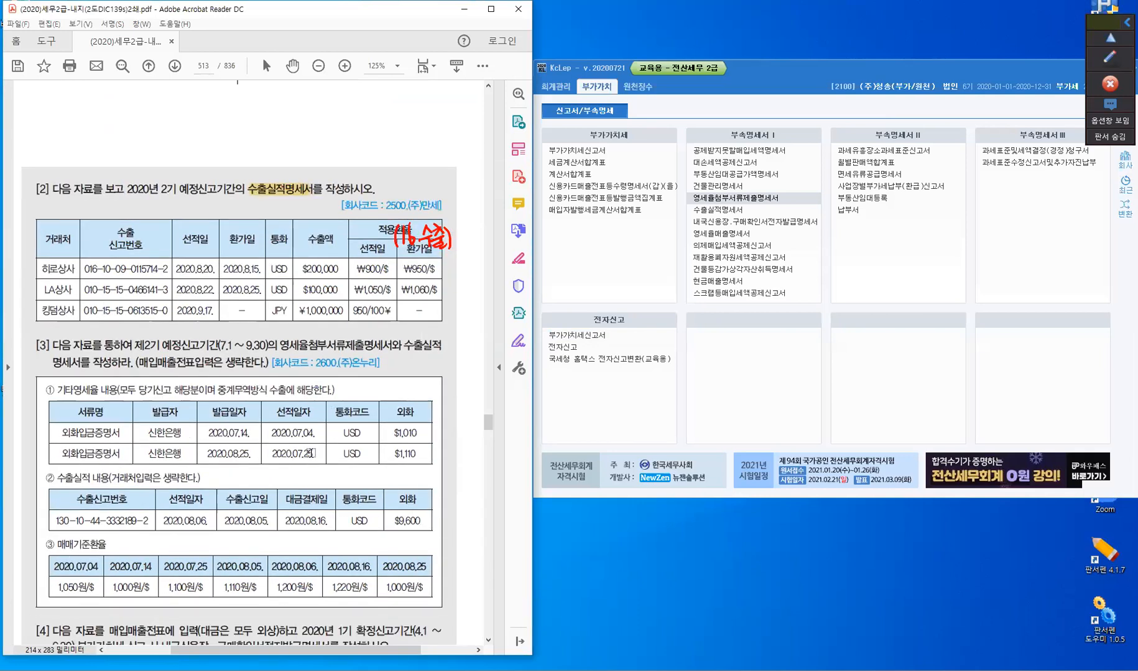
{"action": "scroll", "coordinate": [311, 453], "scroll_direction": "down", "scroll_amount": 2}
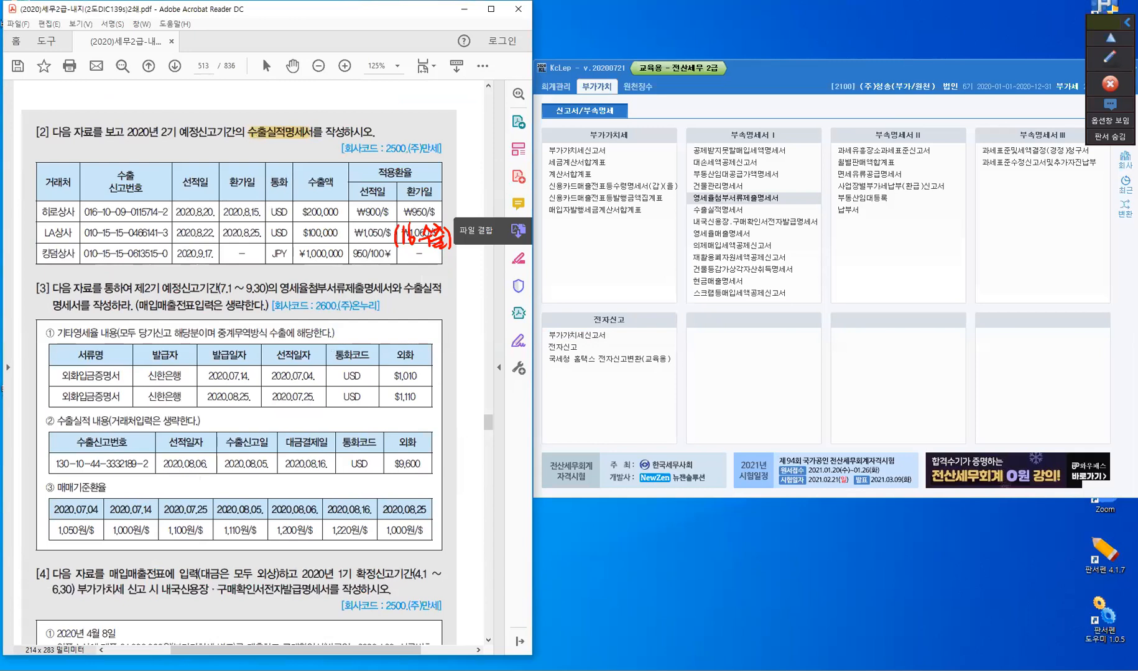
Step: Clear the handwritten annotation from the screen and switch the working company to 2600 (주)온누리
{"action": "left_click", "coordinate": [1110, 58]}
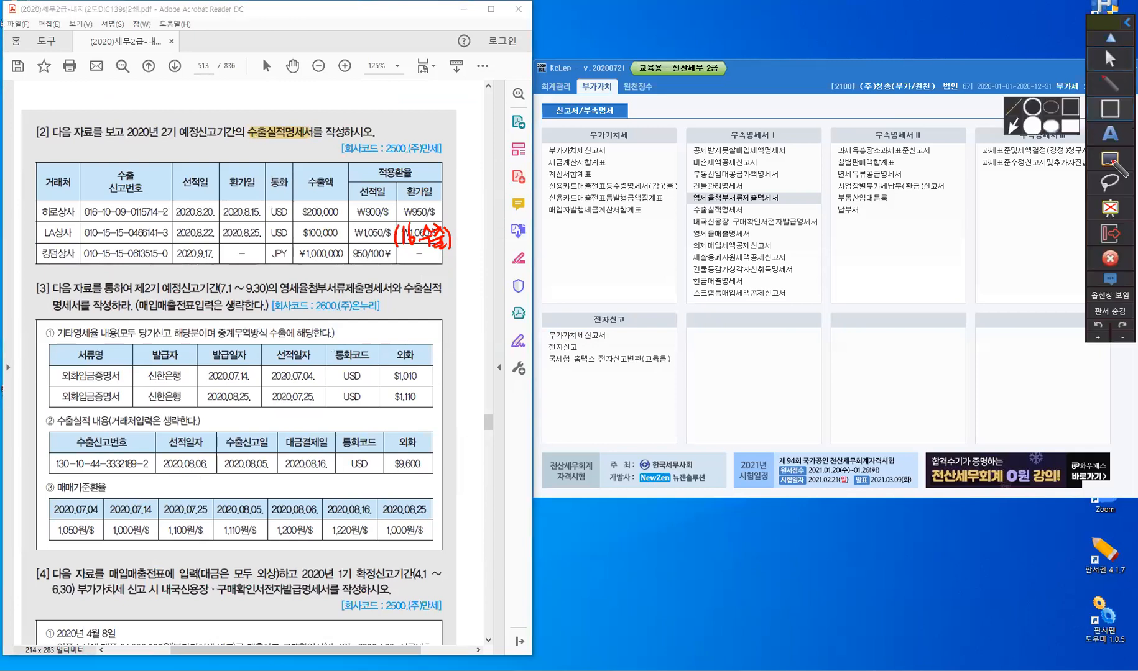
{"action": "left_click", "coordinate": [1110, 58]}
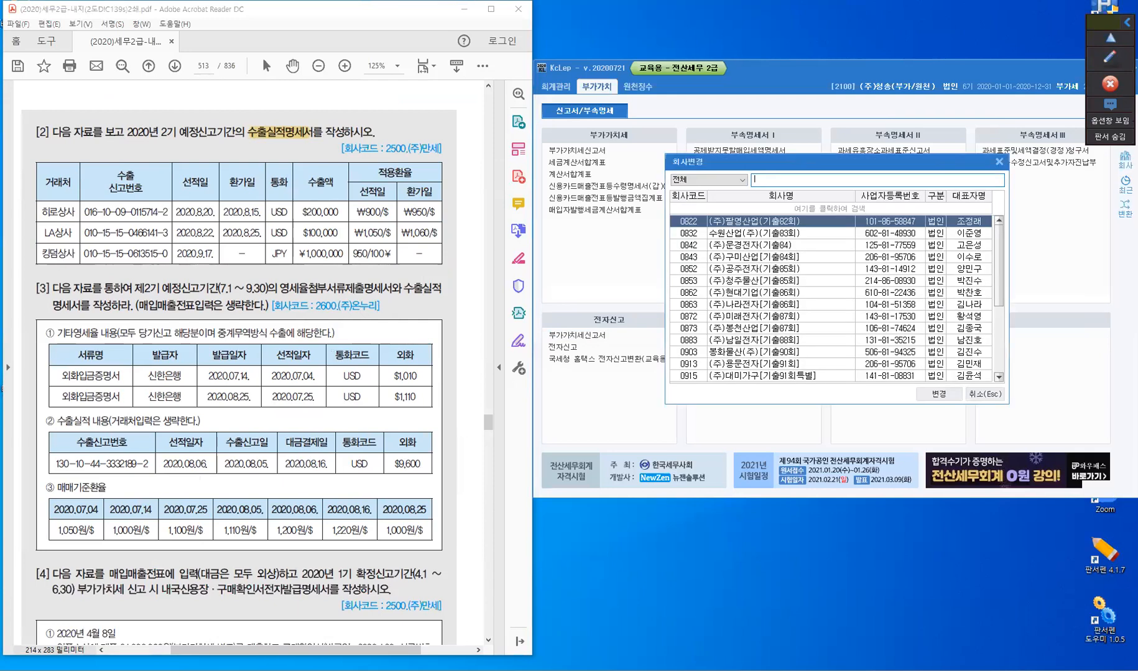
{"action": "key", "text": "Escape"}
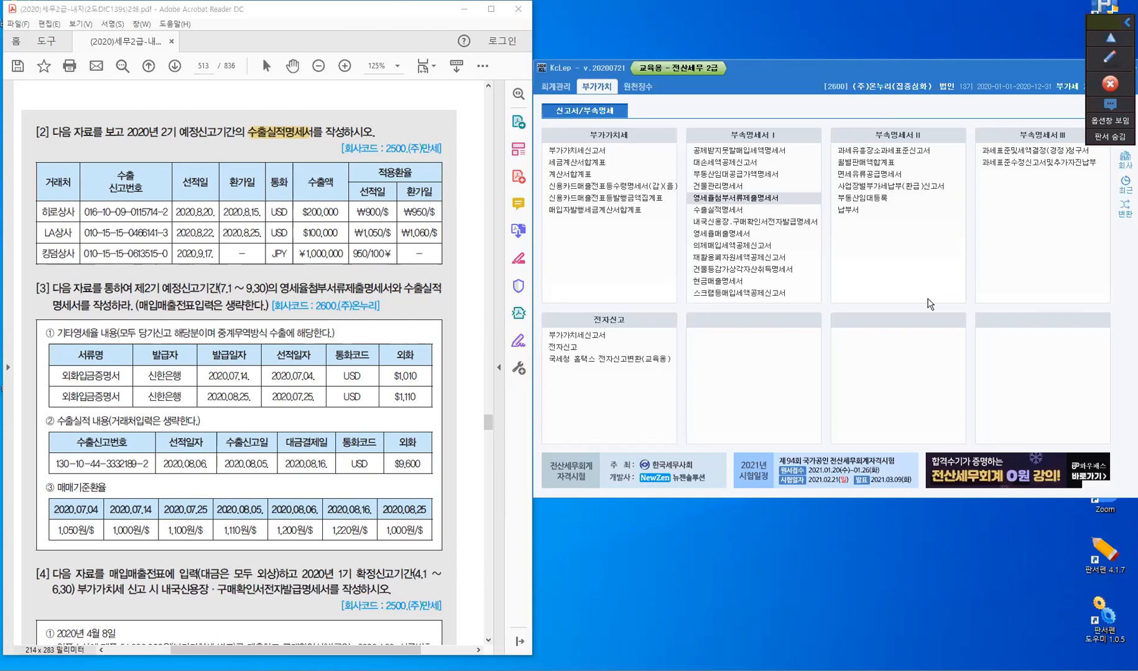
Step: Highlight 영세율첨부서류제출명세서 and 수출실적명세서 in the instructions of exercise [3]
{"action": "left_click", "coordinate": [545, 359]}
{"action": "scroll", "coordinate": [345, 340], "scroll_direction": "down", "scroll_amount": 1}
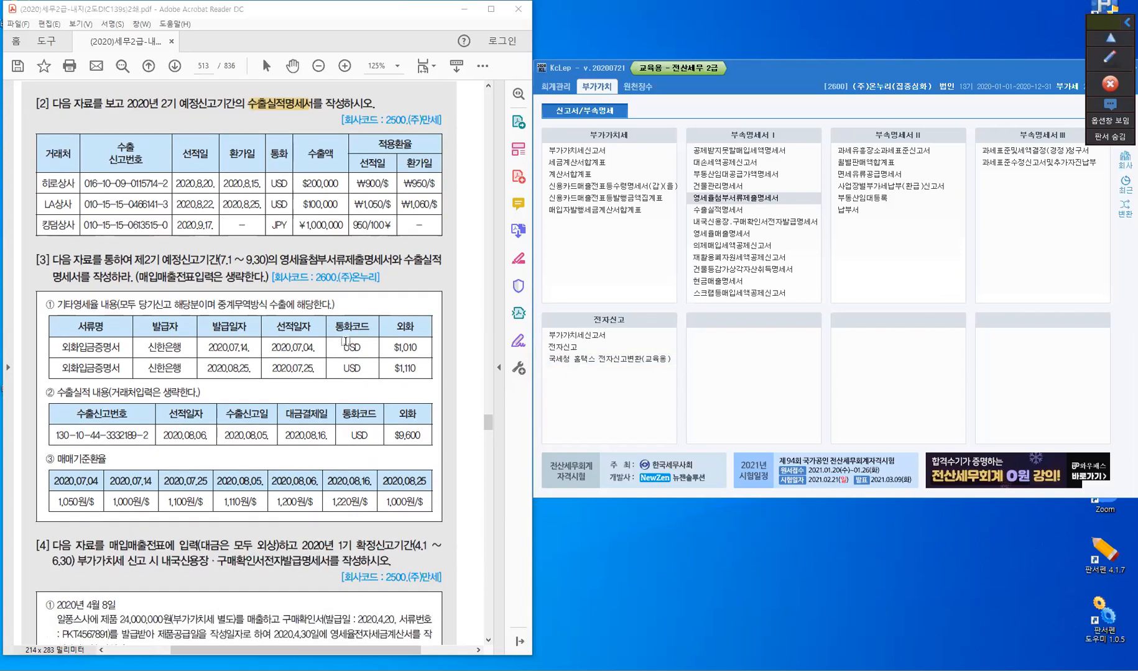
{"action": "scroll", "coordinate": [345, 341], "scroll_direction": "down", "scroll_amount": 2}
{"action": "scroll", "coordinate": [345, 340], "scroll_direction": "down", "scroll_amount": 1}
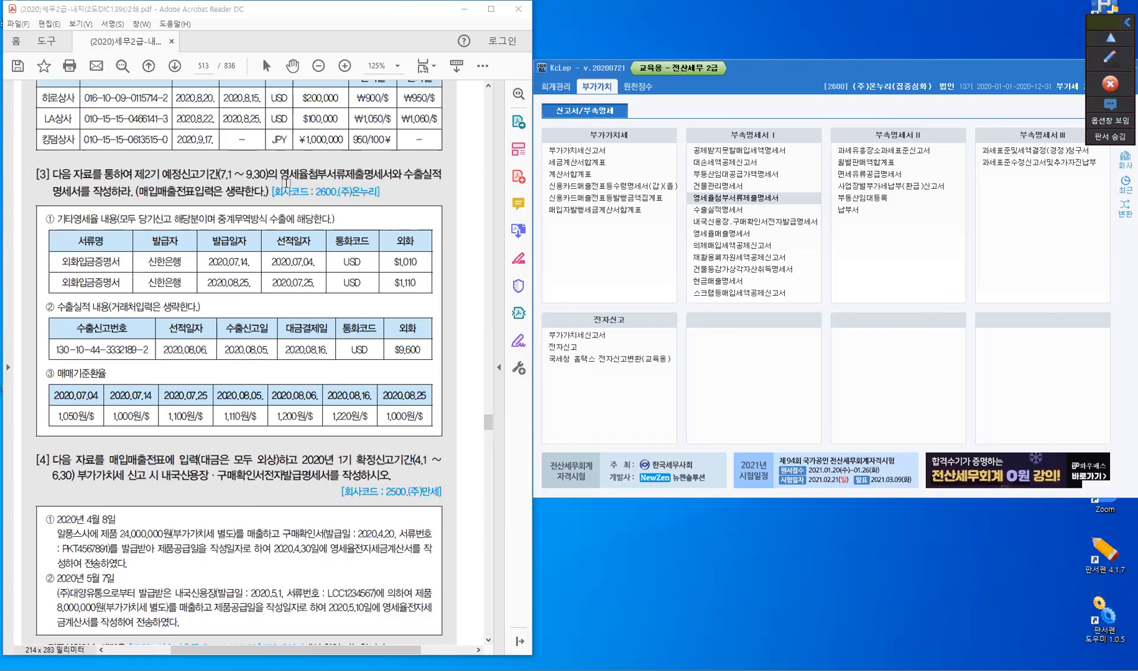
{"action": "double_click", "coordinate": [391, 179]}
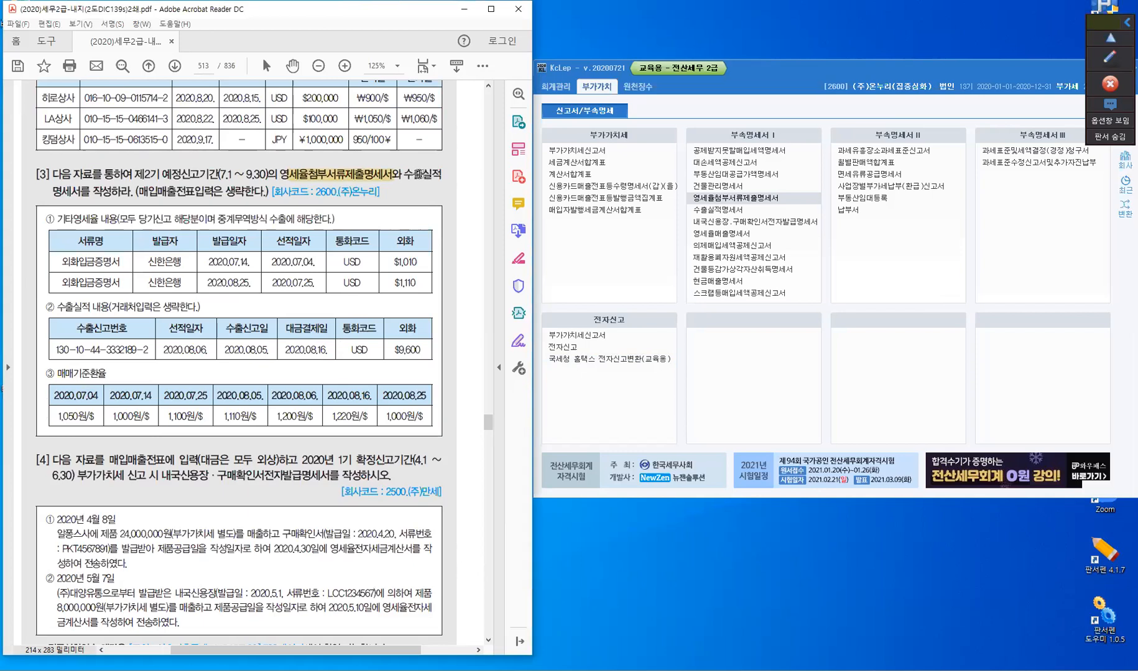
{"action": "left_click_drag", "start_coordinate": [54, 190], "coordinate": [78, 191]}
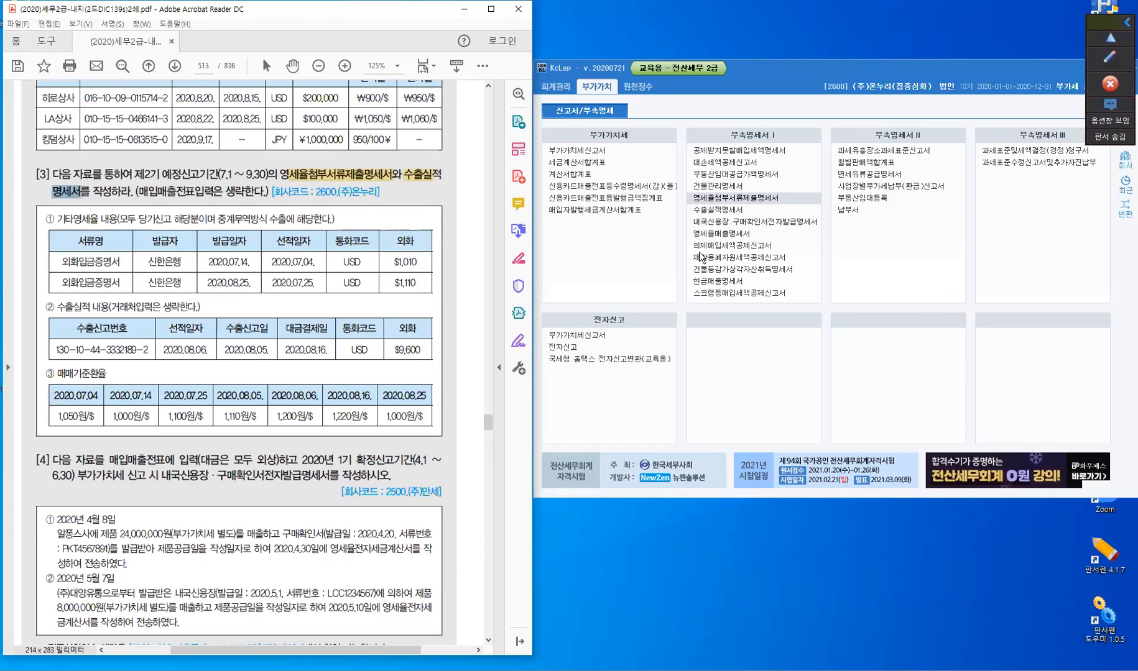
{"action": "left_click", "coordinate": [744, 203]}
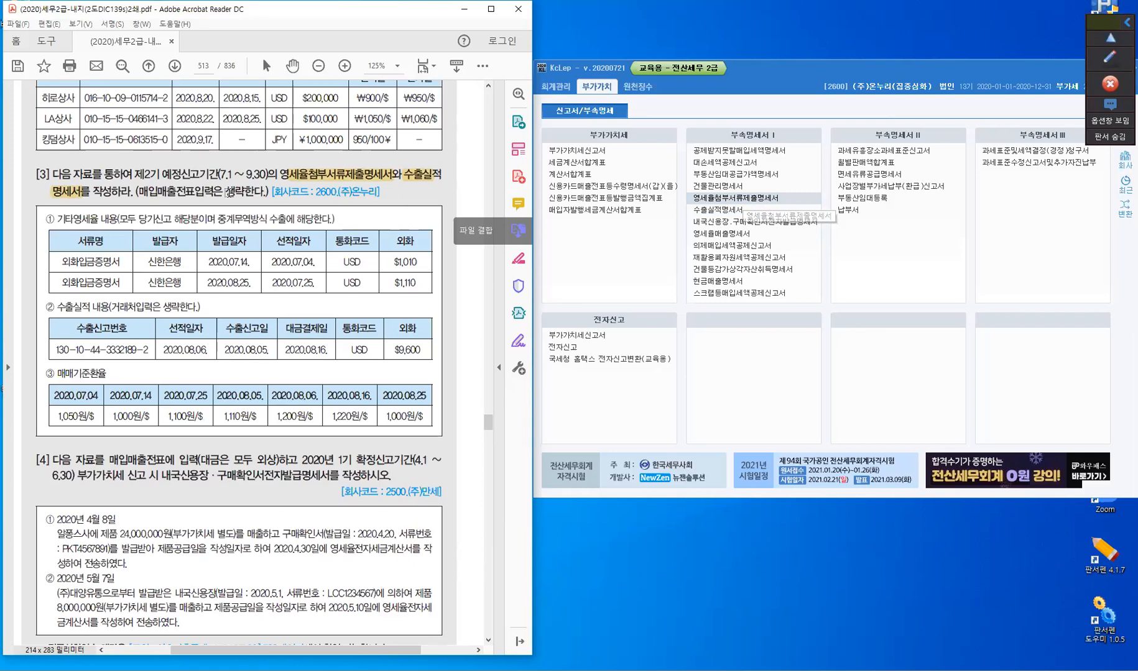
{"action": "left_click", "coordinate": [230, 194]}
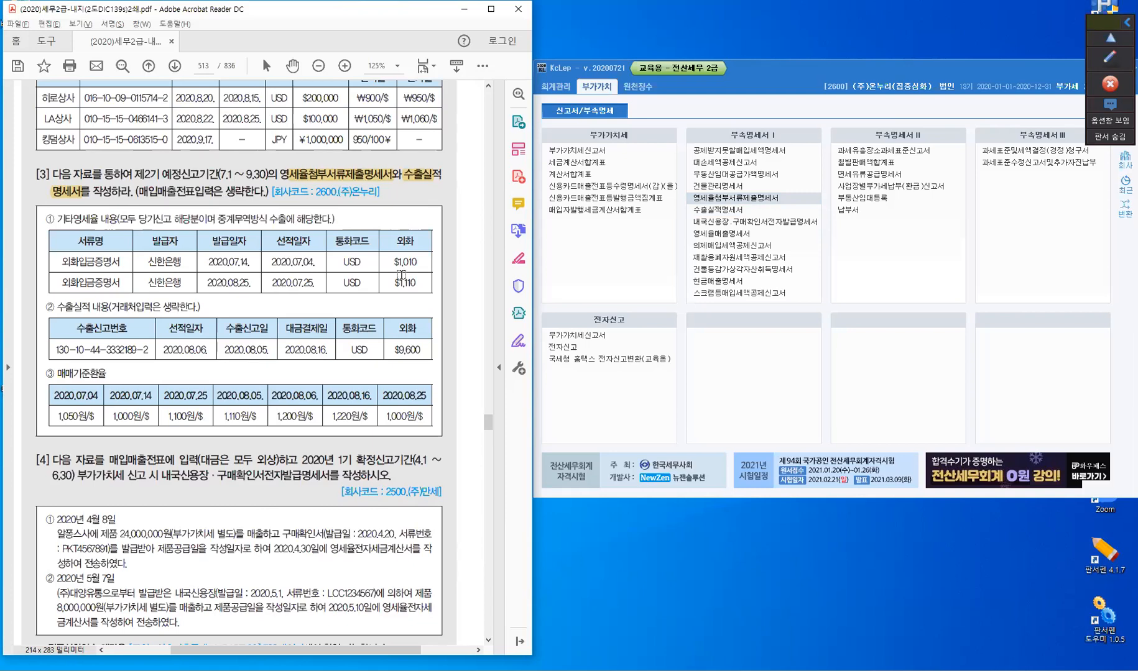
Step: With the annotation pen, tick 선적일자, 통화코드 and 외화 in section ①, underline 기타영세율 and put quotation marks around 중계무역방식
{"action": "key", "text": "F2"}
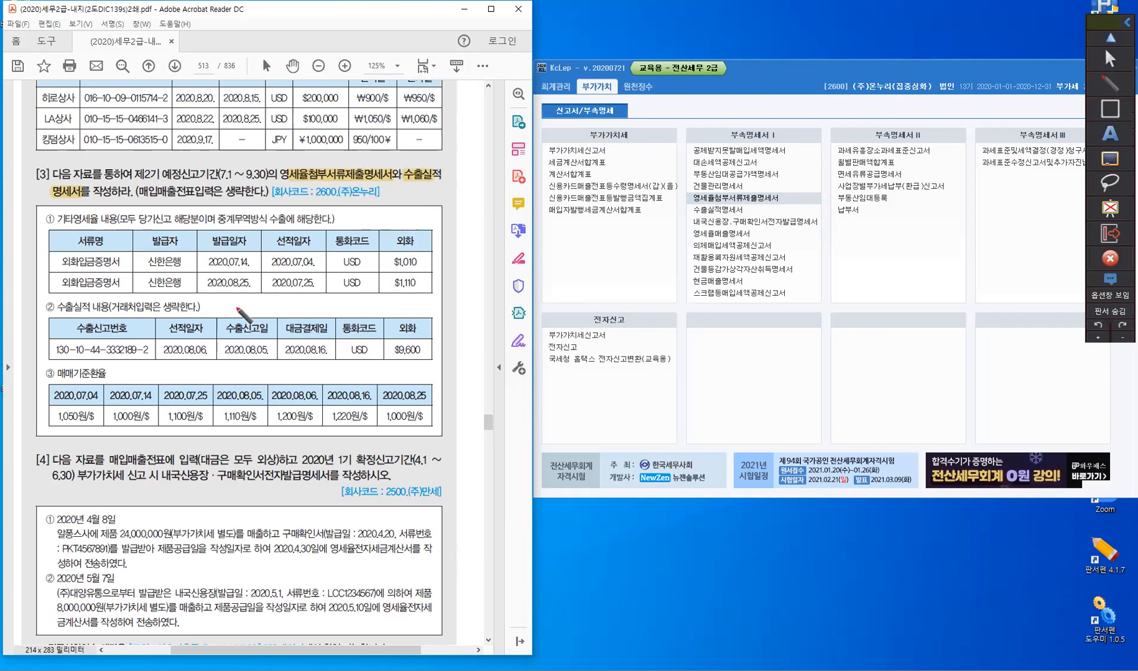
{"action": "key", "text": "ctrl"}
{"action": "left_click_drag", "start_coordinate": [289, 227], "coordinate": [298, 227]}
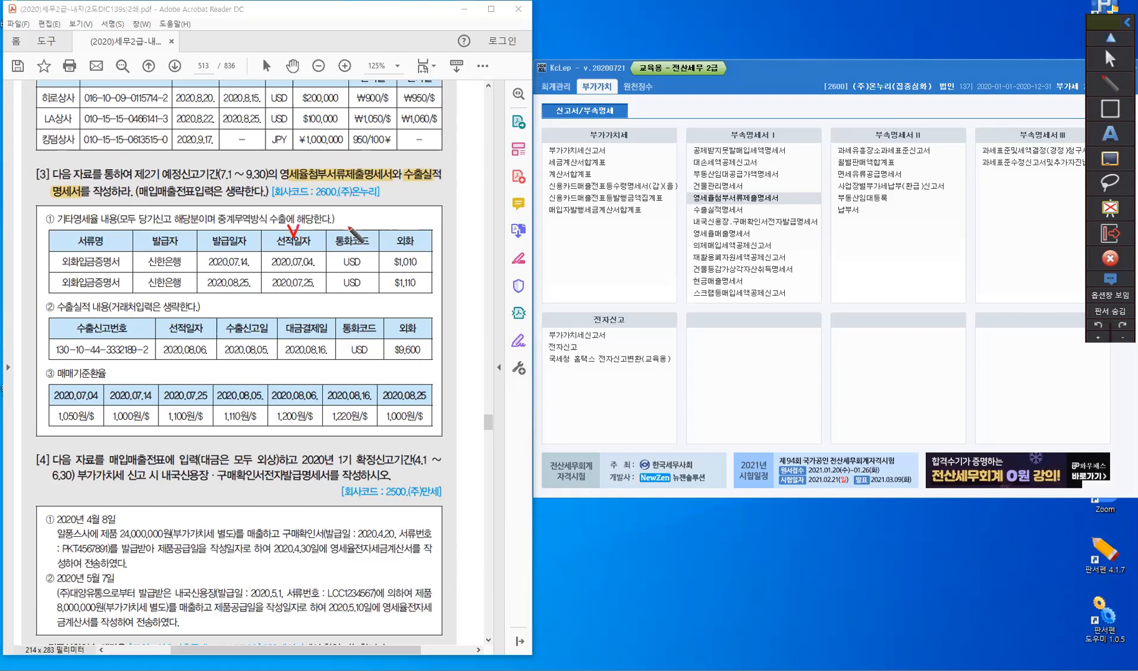
{"action": "left_click_drag", "start_coordinate": [349, 226], "coordinate": [355, 235]}
{"action": "left_click_drag", "start_coordinate": [56, 225], "coordinate": [116, 228]}
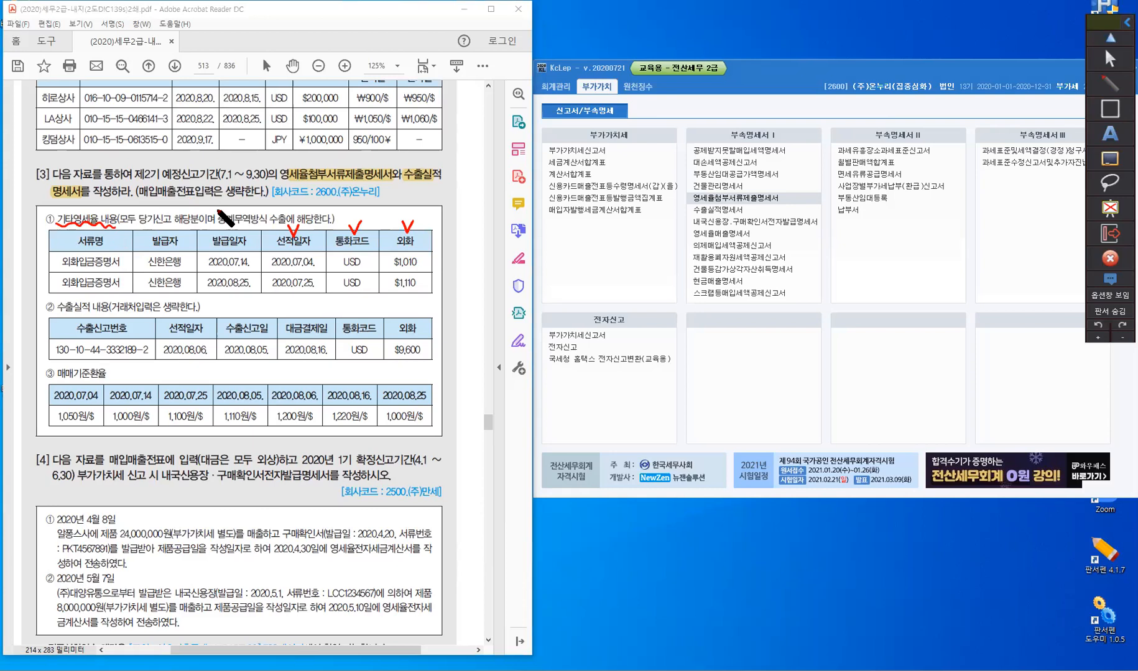
{"action": "mouse_move", "coordinate": [219, 209]}
{"action": "left_mouse_down"}
{"action": "mouse_move", "coordinate": [216, 218]}
{"action": "mouse_move", "coordinate": [267, 220]}
{"action": "left_mouse_up"}
Step: Draw an arrow up from 수출실적명세서 and handwrite the note "수출재화, 직수출" above exercise [3]
{"action": "mouse_move", "coordinate": [422, 166]}
{"action": "left_mouse_down"}
{"action": "mouse_move", "coordinate": [409, 111]}
{"action": "mouse_move", "coordinate": [416, 119]}
{"action": "left_mouse_up"}
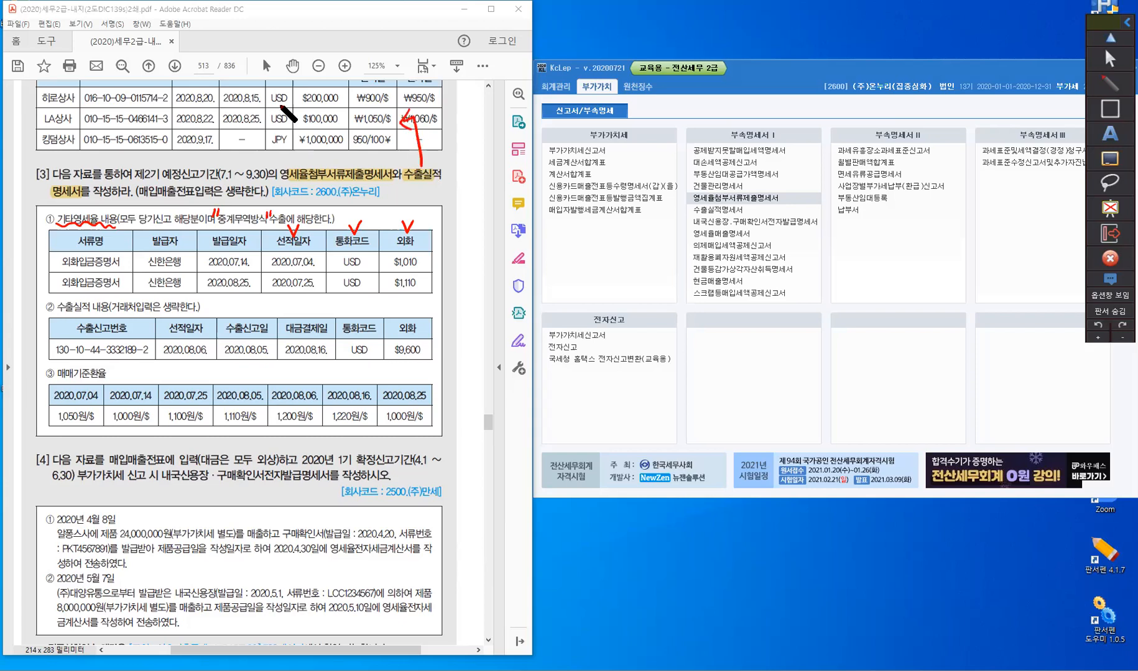
{"action": "mouse_move", "coordinate": [277, 111]}
{"action": "left_mouse_down"}
{"action": "mouse_move", "coordinate": [283, 100]}
{"action": "mouse_move", "coordinate": [275, 112]}
{"action": "left_mouse_up"}
{"action": "mouse_move", "coordinate": [285, 125]}
{"action": "left_mouse_down"}
{"action": "mouse_move", "coordinate": [286, 103]}
{"action": "mouse_move", "coordinate": [397, 101]}
{"action": "mouse_move", "coordinate": [407, 118]}
{"action": "left_mouse_up"}
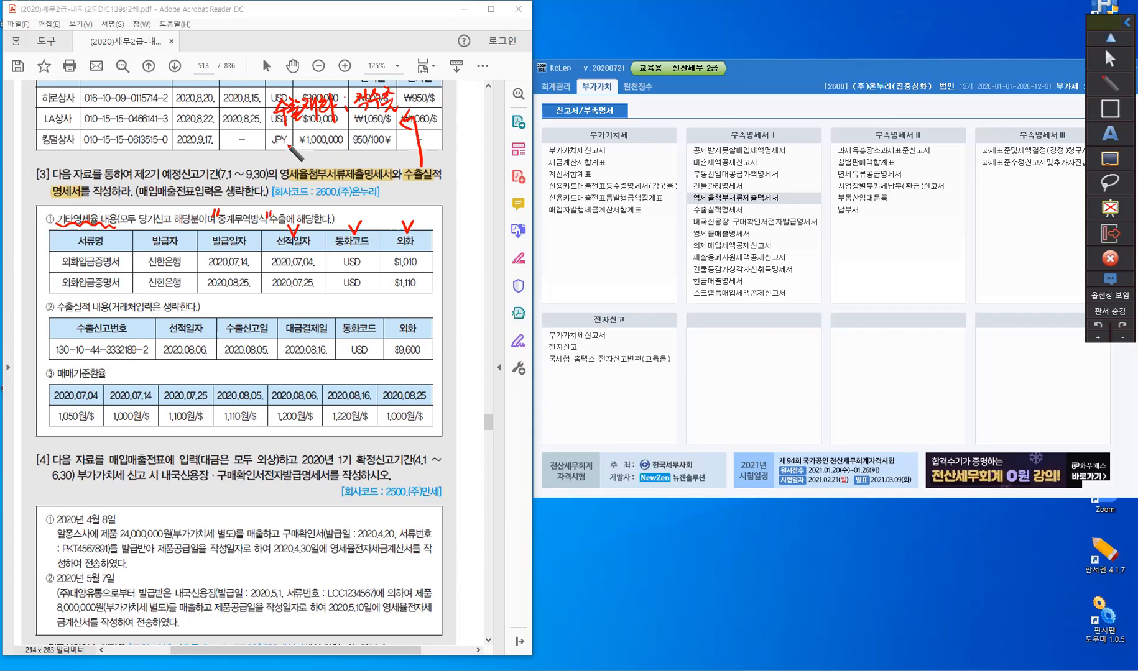
Step: Handwrite a second note line about 기타영세율 beneath the "수출재화, 직수출" note
{"action": "mouse_move", "coordinate": [288, 147]}
{"action": "left_mouse_down"}
{"action": "mouse_move", "coordinate": [281, 131]}
{"action": "mouse_move", "coordinate": [335, 144]}
{"action": "mouse_move", "coordinate": [351, 128]}
{"action": "mouse_move", "coordinate": [345, 148]}
{"action": "mouse_move", "coordinate": [368, 145]}
{"action": "left_mouse_up"}
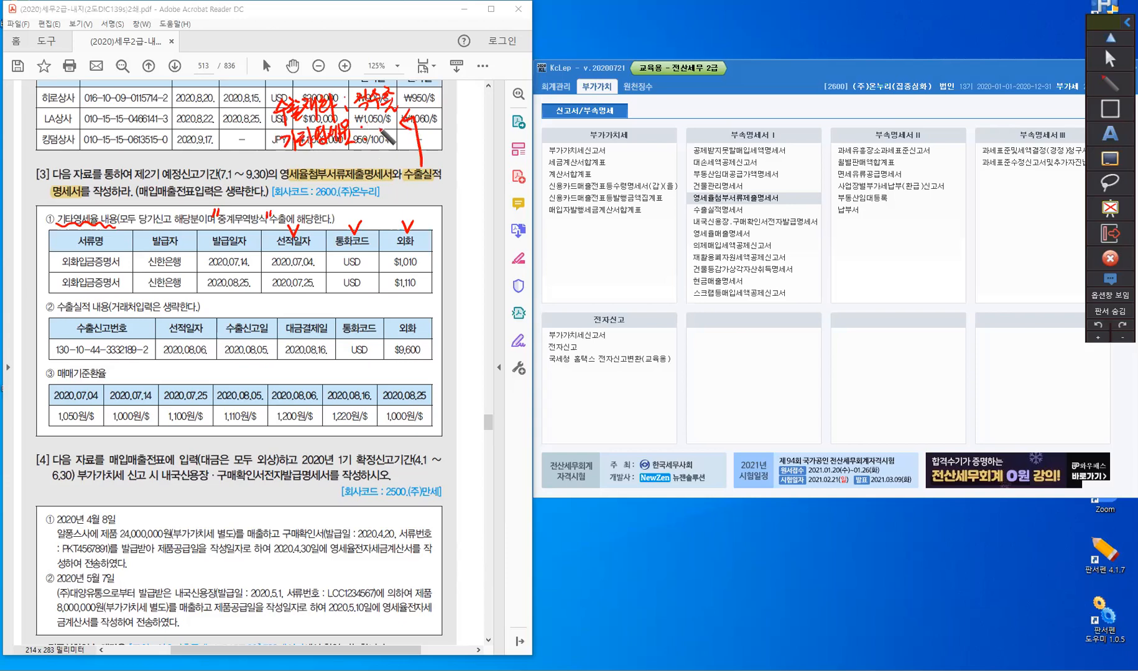
{"action": "left_click_drag", "start_coordinate": [373, 124], "coordinate": [385, 131]}
{"action": "left_click_drag", "start_coordinate": [372, 134], "coordinate": [389, 136]}
{"action": "left_click_drag", "start_coordinate": [392, 130], "coordinate": [398, 129]}
{"action": "left_click_drag", "start_coordinate": [397, 120], "coordinate": [397, 138]}
{"action": "left_click_drag", "start_coordinate": [403, 120], "coordinate": [403, 139]}
Step: Draw an arrow beside the 기타영세율 note and handwrite "명세서" at its other end
{"action": "left_click_drag", "start_coordinate": [278, 143], "coordinate": [235, 147]}
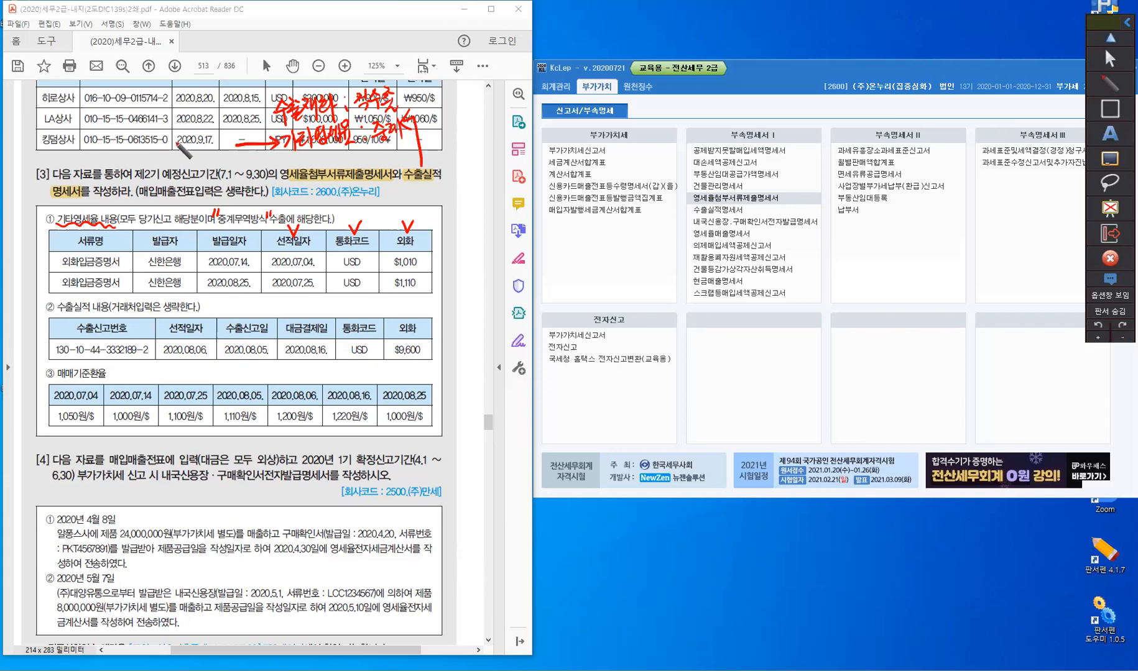
{"action": "left_click_drag", "start_coordinate": [167, 135], "coordinate": [170, 151]}
{"action": "left_click_drag", "start_coordinate": [167, 135], "coordinate": [177, 149]}
{"action": "left_click_drag", "start_coordinate": [184, 131], "coordinate": [186, 149]}
{"action": "left_click_drag", "start_coordinate": [189, 141], "coordinate": [195, 148]}
{"action": "left_click_drag", "start_coordinate": [197, 134], "coordinate": [197, 149]}
{"action": "left_click_drag", "start_coordinate": [202, 133], "coordinate": [203, 150]}
{"action": "left_click_drag", "start_coordinate": [207, 142], "coordinate": [213, 148]}
{"action": "left_click_drag", "start_coordinate": [214, 141], "coordinate": [220, 141]}
{"action": "left_click_drag", "start_coordinate": [221, 132], "coordinate": [221, 151]}
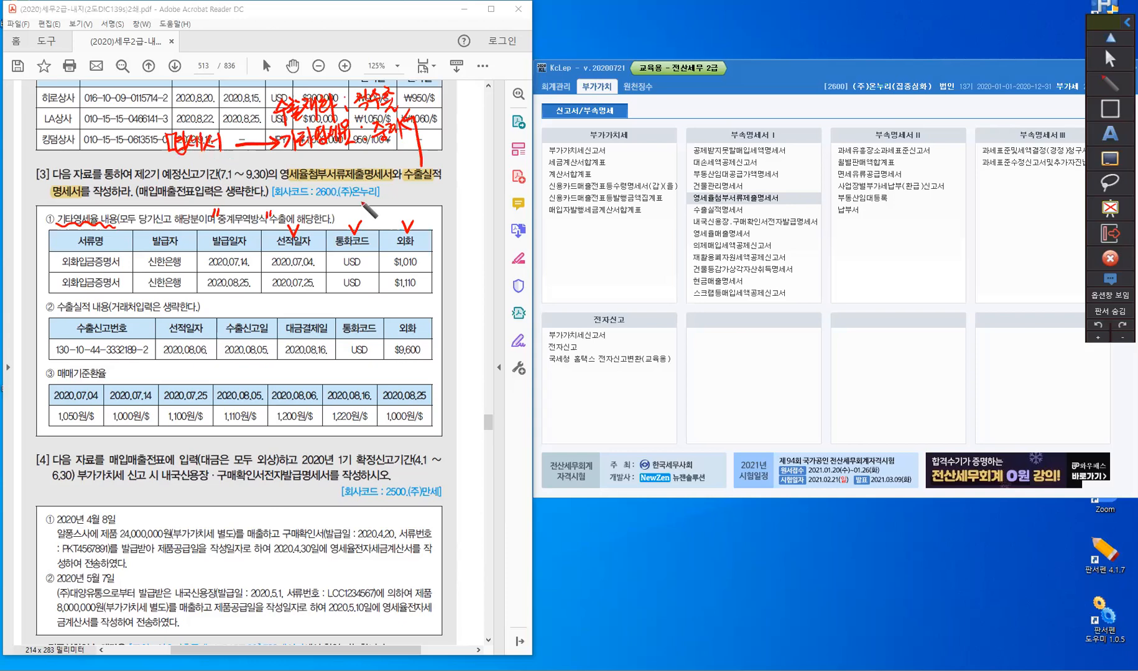
Step: Tick 영세율첨부서류제출명세서 in the exercise [3] instructions and draw arrows from section ① to both statement names
{"action": "left_click_drag", "start_coordinate": [336, 159], "coordinate": [350, 158]}
{"action": "left_click_drag", "start_coordinate": [324, 178], "coordinate": [318, 202]}
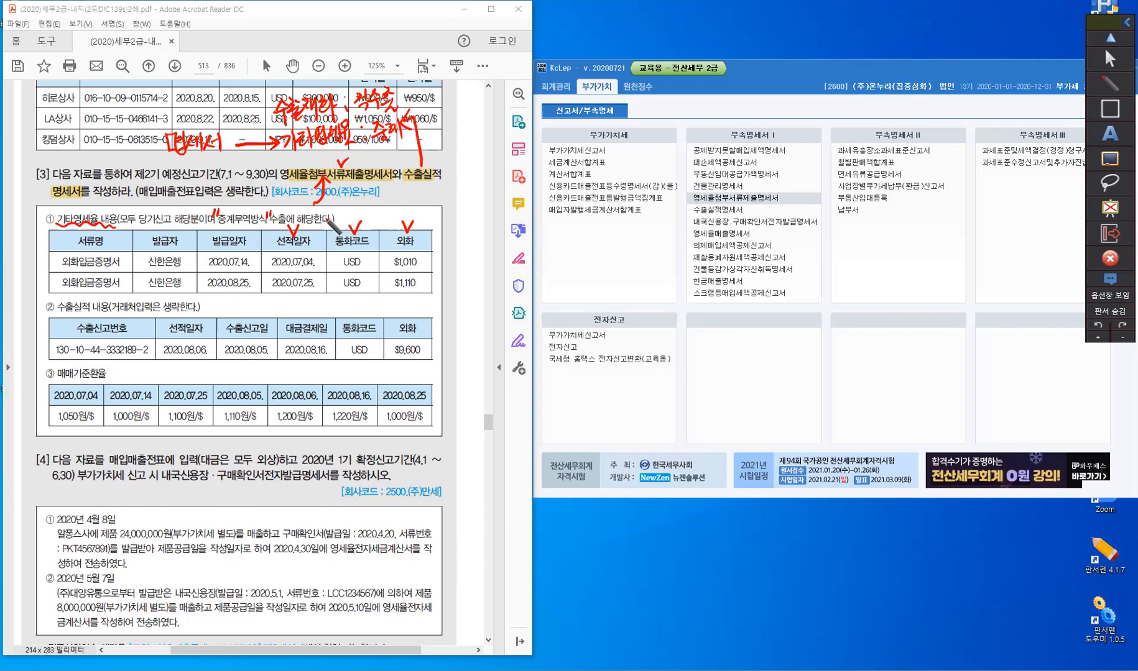
{"action": "left_click_drag", "start_coordinate": [325, 212], "coordinate": [406, 187]}
Step: In section ②, tick 선적일자, cross out 수출신고일, write "외상" above 대금결제일, and underline the shipping date 2020.08.06
{"action": "mouse_move", "coordinate": [182, 309]}
{"action": "left_mouse_down"}
{"action": "mouse_move", "coordinate": [262, 335]}
{"action": "mouse_move", "coordinate": [248, 335]}
{"action": "left_mouse_up"}
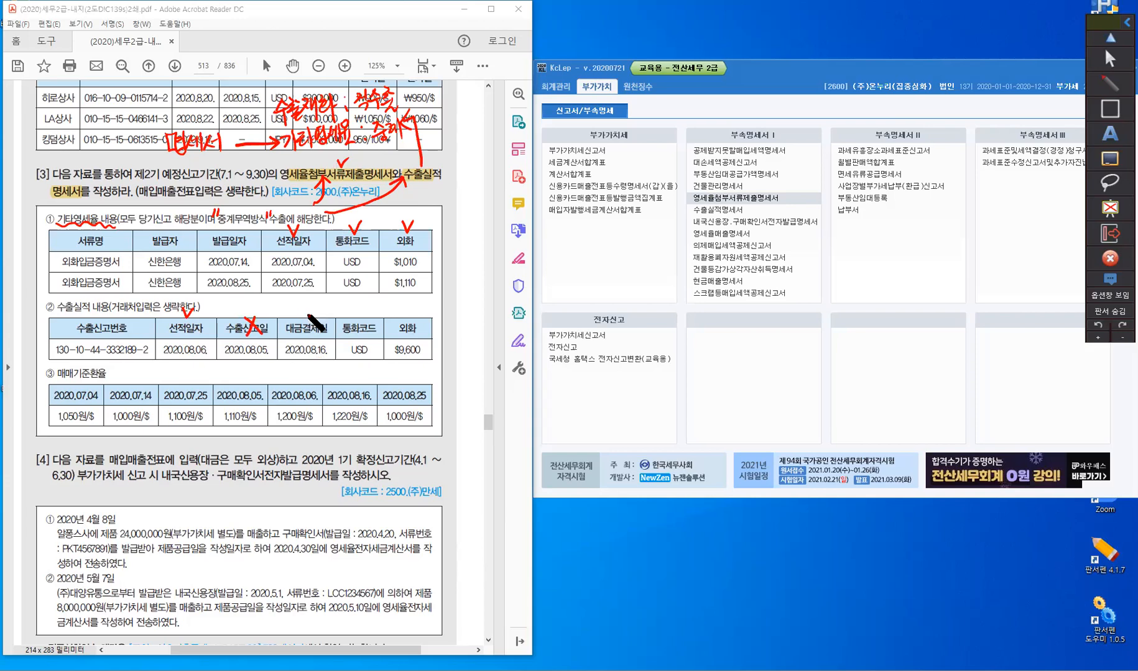
{"action": "left_click_drag", "start_coordinate": [305, 306], "coordinate": [315, 320]}
{"action": "left_click_drag", "start_coordinate": [187, 357], "coordinate": [207, 357]}
Step: Underline the 1,200원/$ rate for 2020.08.06 and write "×1,200" beside the $9,600 amount
{"action": "left_click_drag", "start_coordinate": [278, 427], "coordinate": [315, 426]}
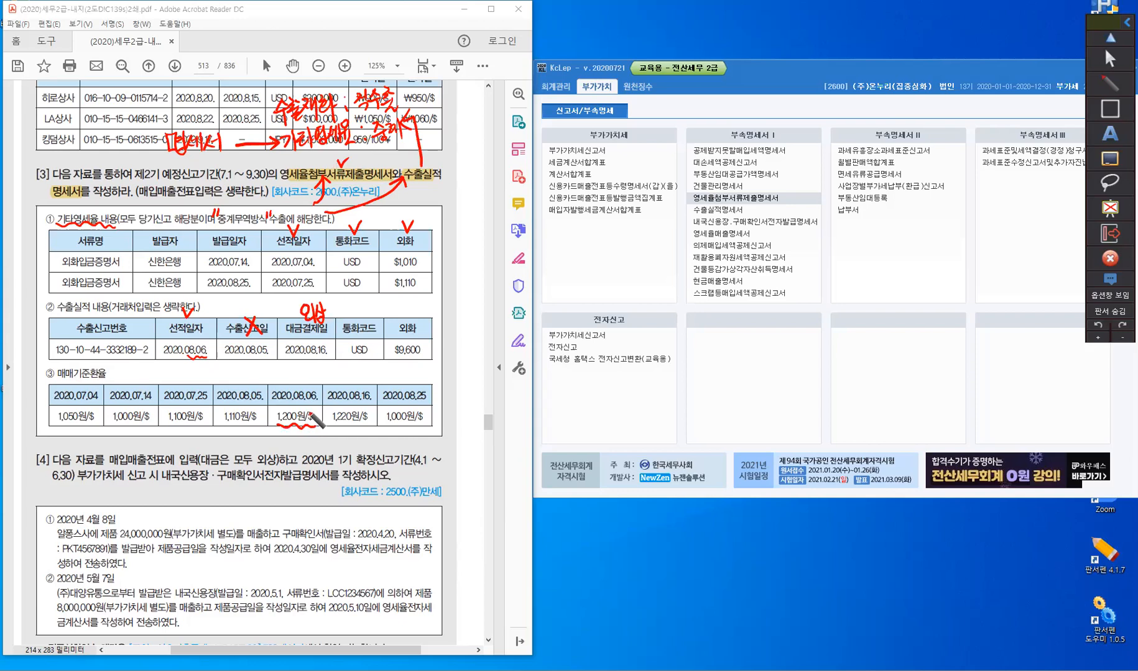
{"action": "mouse_move", "coordinate": [427, 342]}
{"action": "left_mouse_down"}
{"action": "mouse_move", "coordinate": [428, 359]}
{"action": "mouse_move", "coordinate": [480, 353]}
{"action": "mouse_move", "coordinate": [474, 345]}
{"action": "left_mouse_up"}
{"action": "left_click", "coordinate": [451, 357]}
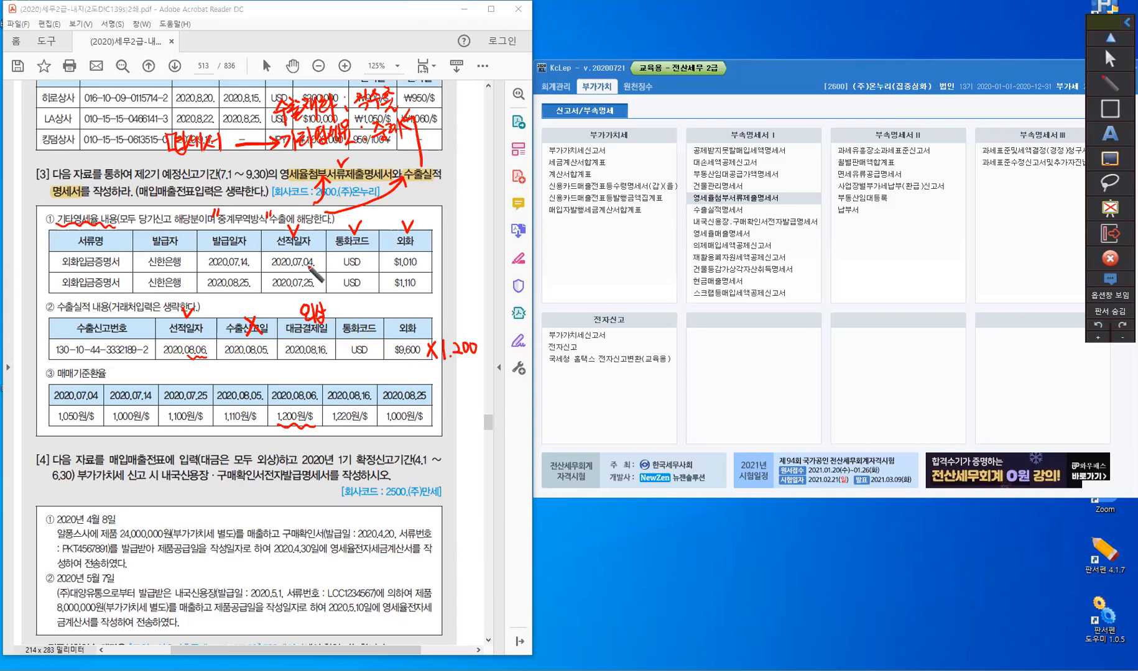
Step: Tick 2020.07.04 in the exchange rate table and write "×1.050" beside the $1,010 amount in section ①
{"action": "left_click_drag", "start_coordinate": [71, 379], "coordinate": [83, 377]}
{"action": "left_click_drag", "start_coordinate": [429, 254], "coordinate": [422, 268]}
{"action": "left_click_drag", "start_coordinate": [423, 256], "coordinate": [429, 266]}
{"action": "left_click_drag", "start_coordinate": [437, 254], "coordinate": [453, 263]}
{"action": "left_click", "coordinate": [442, 262]}
{"action": "left_click_drag", "start_coordinate": [455, 250], "coordinate": [461, 248]}
{"action": "left_click_drag", "start_coordinate": [464, 250], "coordinate": [466, 251]}
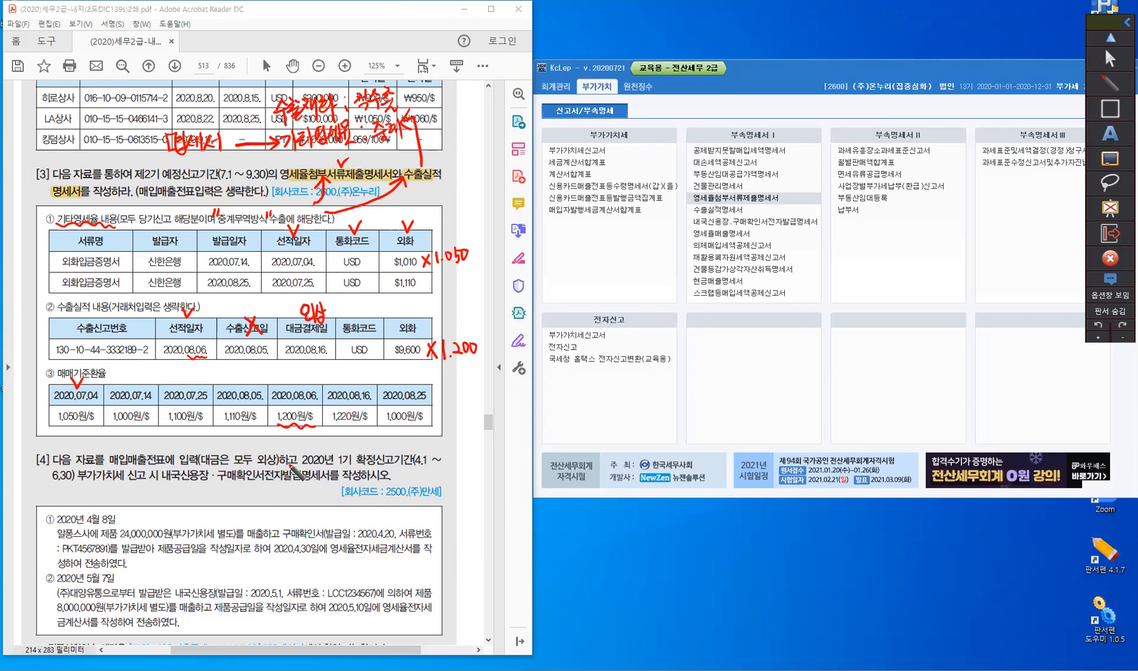
Step: Tick 2020.07.25 in the exchange rate table, write "×1.100" beside the $1,110 amount, and leave pen mode
{"action": "left_click_drag", "start_coordinate": [186, 381], "coordinate": [195, 380]}
{"action": "left_click_drag", "start_coordinate": [422, 278], "coordinate": [430, 289]}
{"action": "mouse_move", "coordinate": [430, 278]}
{"action": "left_mouse_down"}
{"action": "mouse_move", "coordinate": [423, 289]}
{"action": "mouse_move", "coordinate": [442, 289]}
{"action": "left_mouse_up"}
{"action": "left_click_drag", "start_coordinate": [454, 276], "coordinate": [453, 277]}
{"action": "left_click_drag", "start_coordinate": [464, 276], "coordinate": [464, 277]}
{"action": "left_click", "coordinate": [1106, 58]}
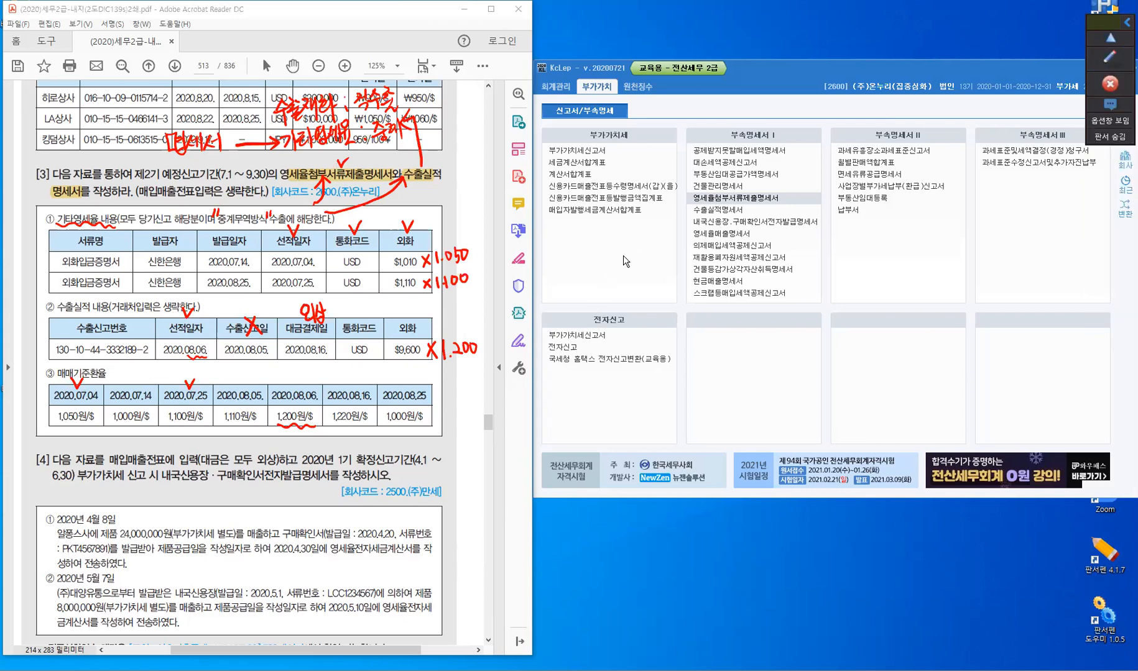
Step: Open 영세율첨부서류제출명세서 for (주)온누리 and set the query period to months 07 through 09 of 2020
{"action": "left_click", "coordinate": [751, 198]}
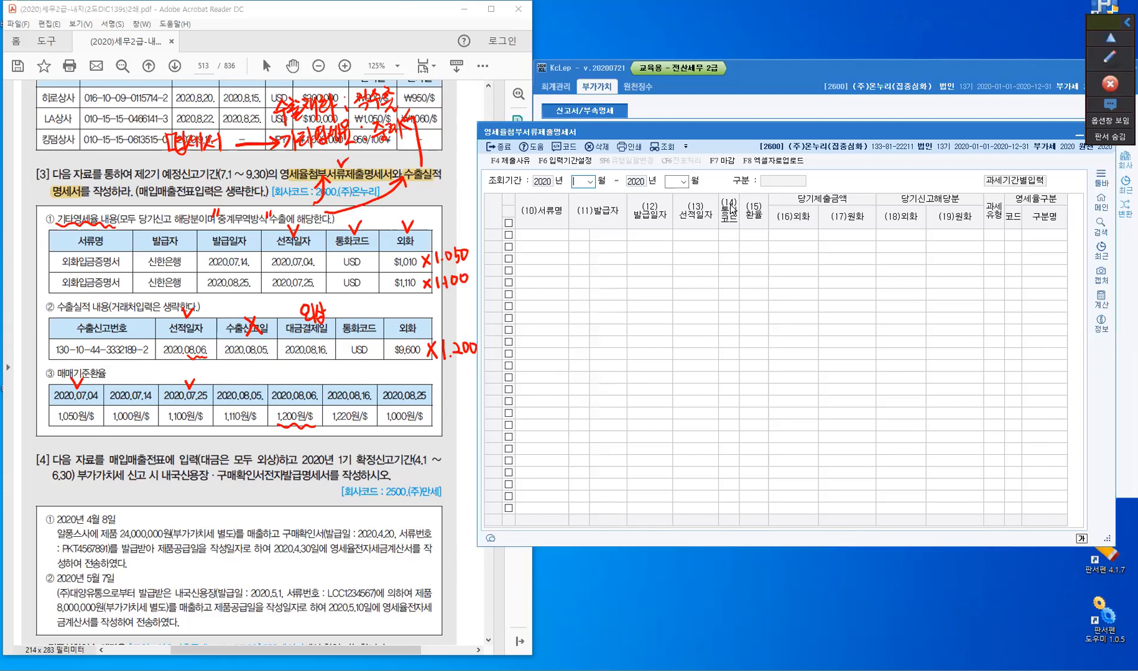
{"action": "type", "text": "7"}
{"action": "key", "text": "Return"}
{"action": "type", "text": "9"}
{"action": "key", "text": "Return"}
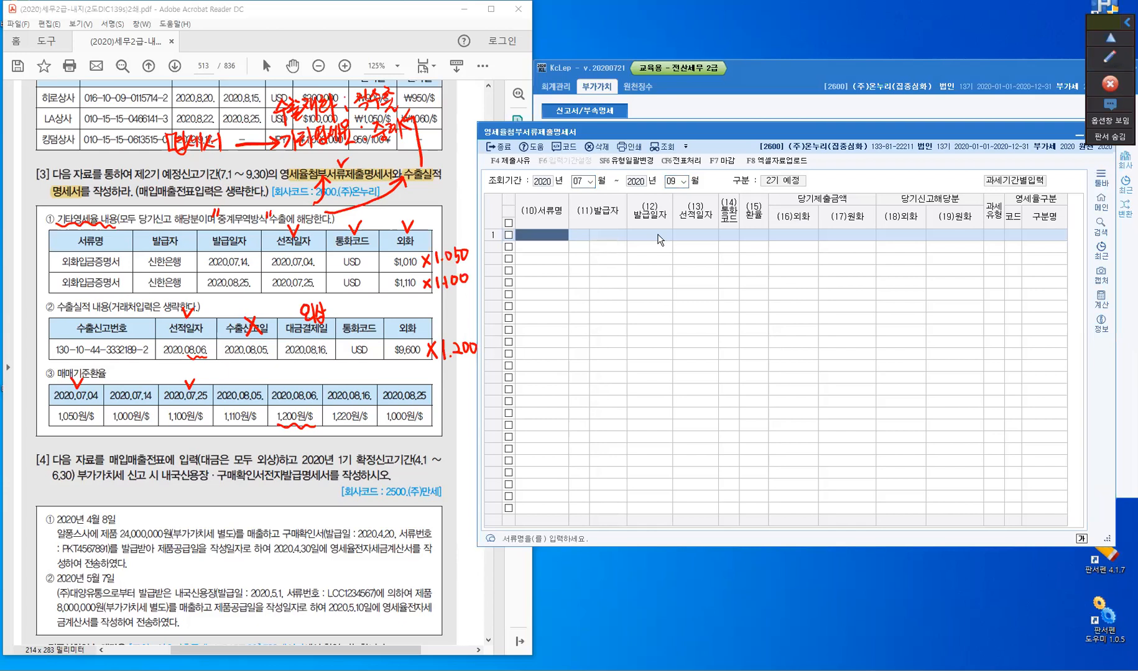
Step: Enter 외화입금증명서 as the first row's document name and select 신한은행 as its issuer
{"action": "type", "text": "외화입금증명서"}
{"action": "key", "text": "Return"}
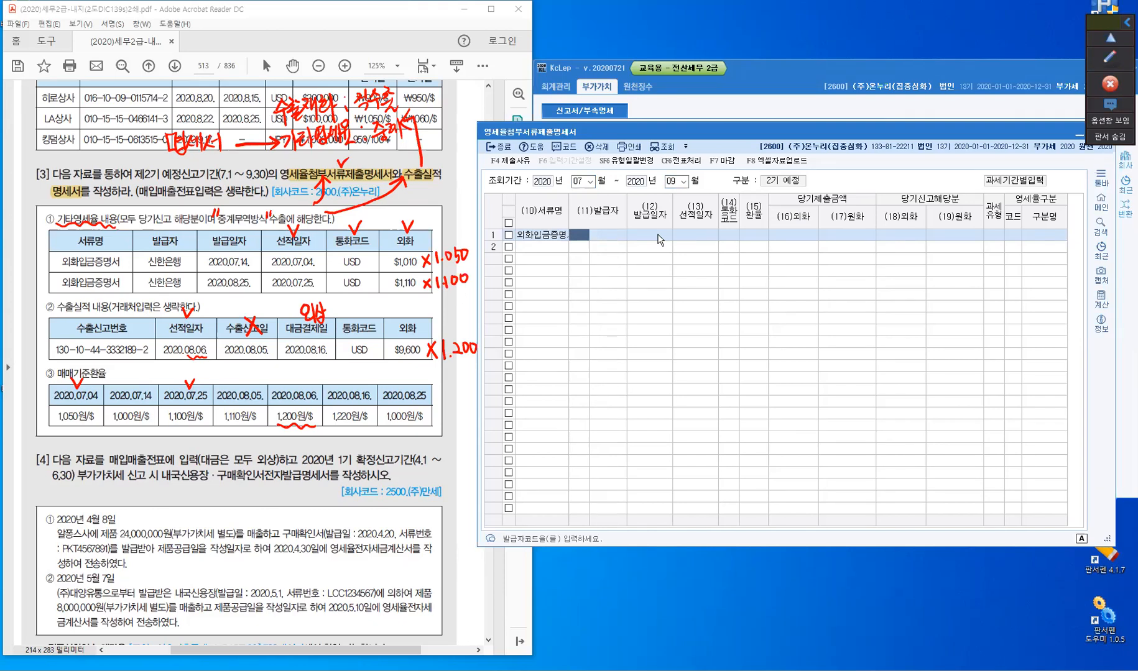
{"action": "key", "text": "F2"}
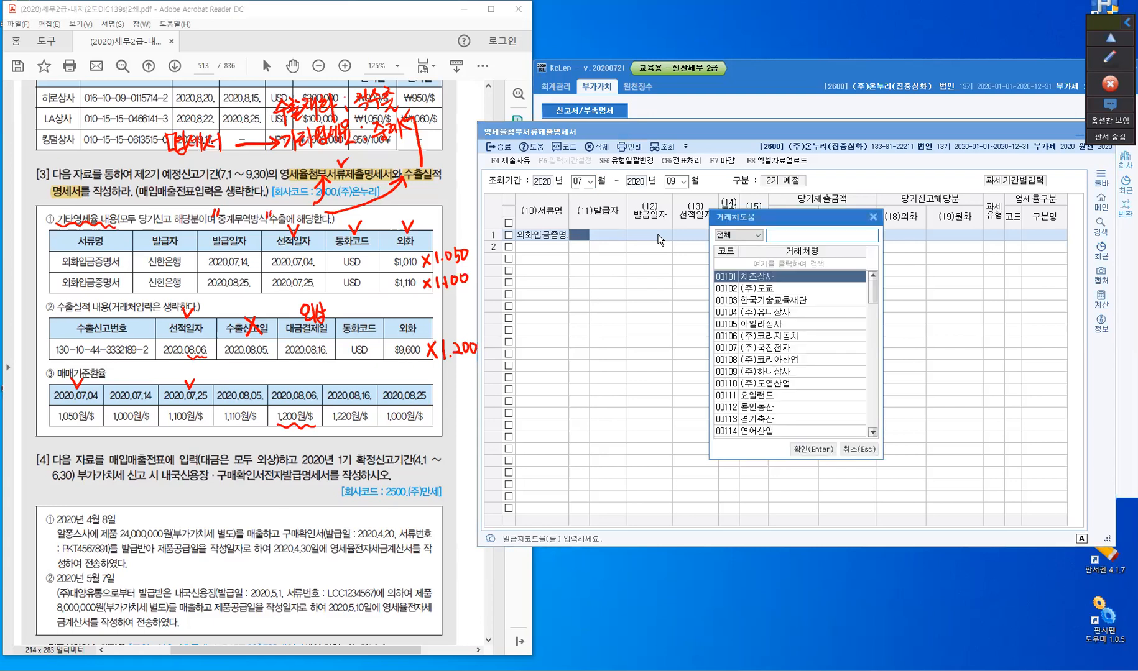
{"action": "type", "text": "신한"}
{"action": "key", "text": "Return"}
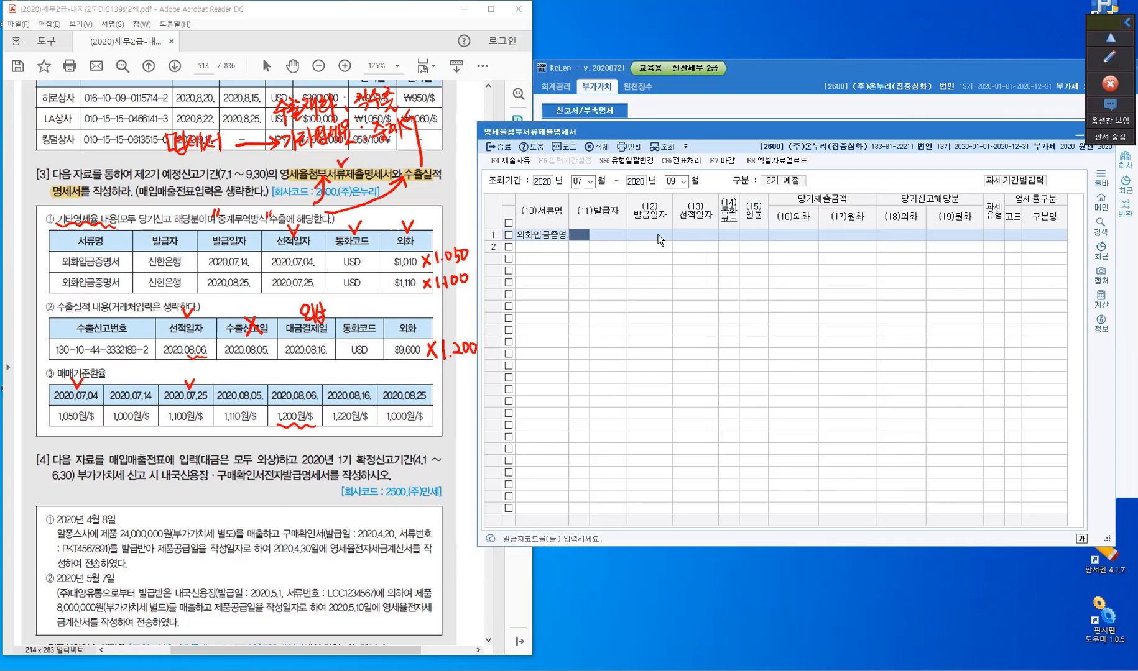
{"action": "key", "text": "Return"}
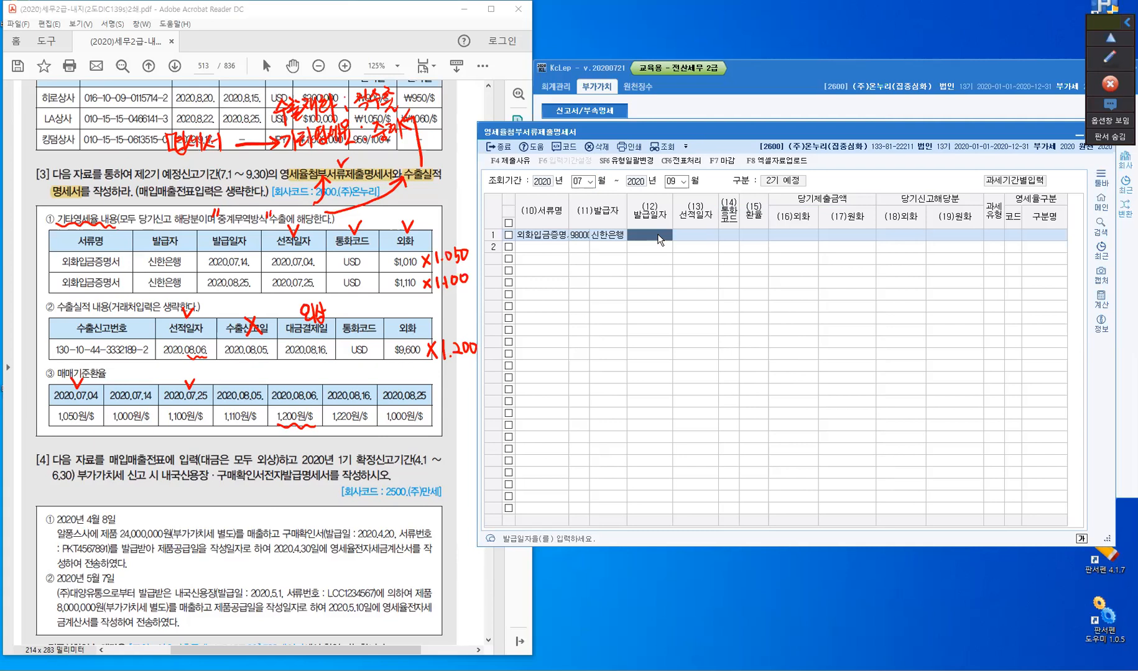
Step: Set the first row's issue date to 2020-07-14, shipping date to 2020-07-04 and currency code to USD
{"action": "type", "text": "2020-07-14"}
{"action": "key", "text": "Return"}
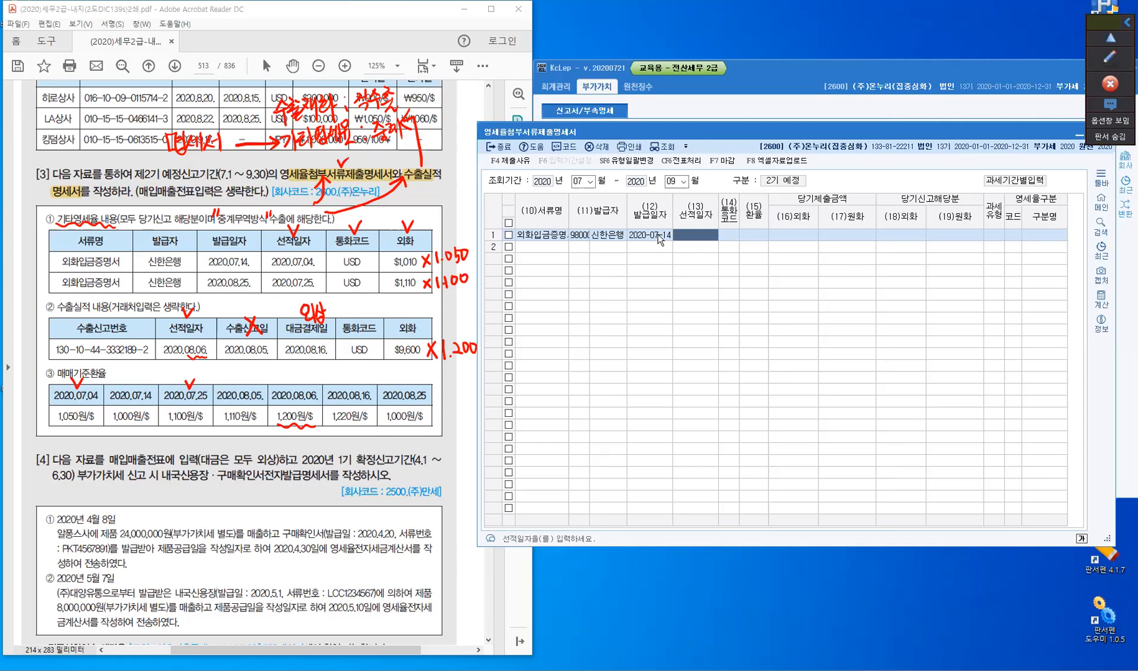
{"action": "type", "text": "2020-07-04"}
{"action": "key", "text": "Return"}
{"action": "key", "text": "Return"}
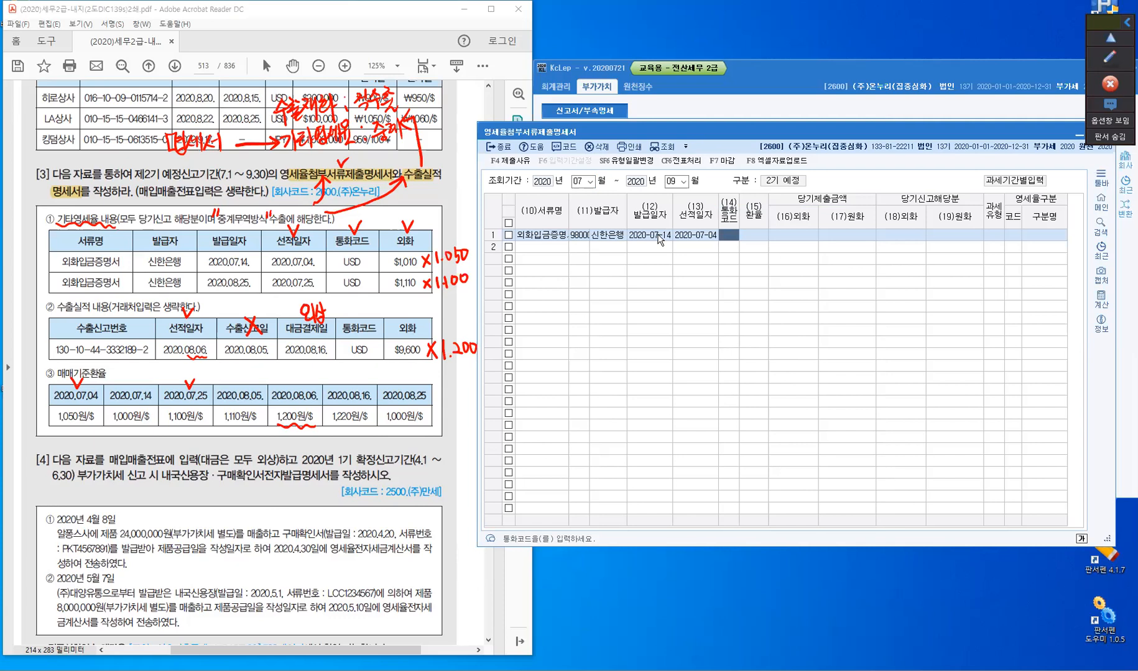
{"action": "key", "text": "F2"}
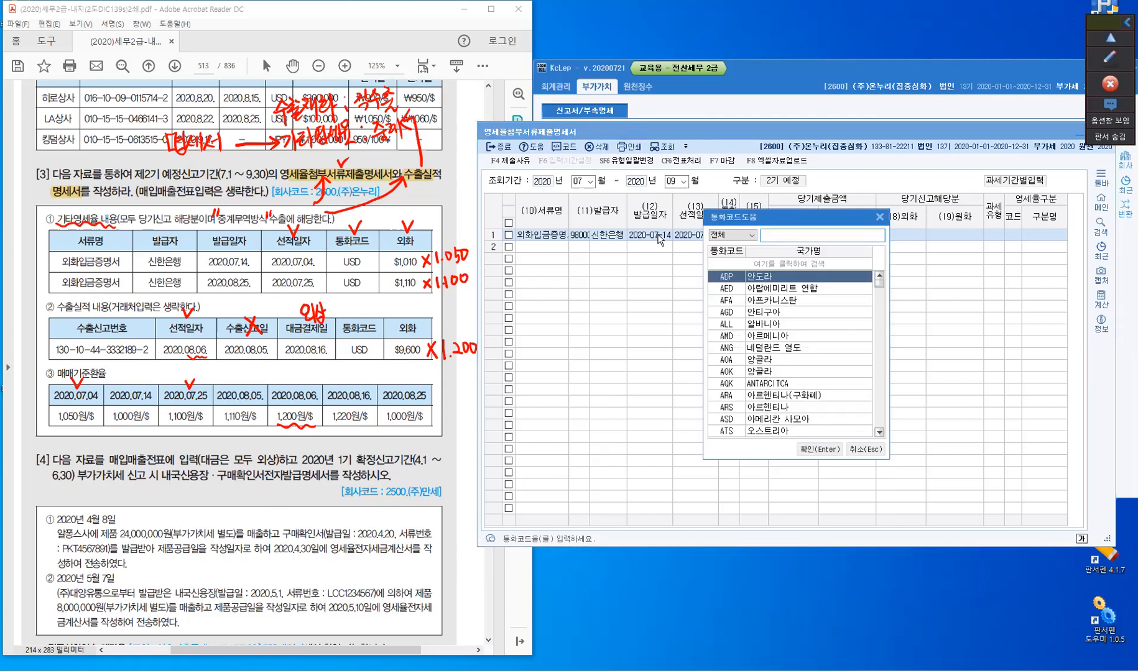
{"action": "key", "text": "Escape"}
{"action": "type", "text": "USD"}
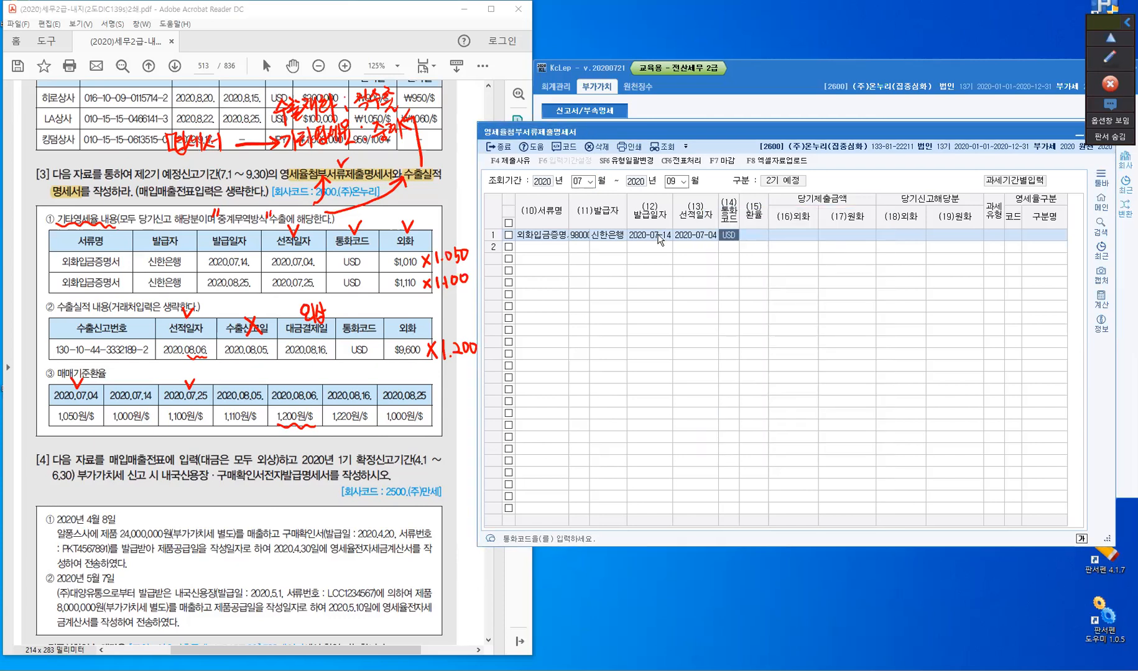
{"action": "key", "text": "Return"}
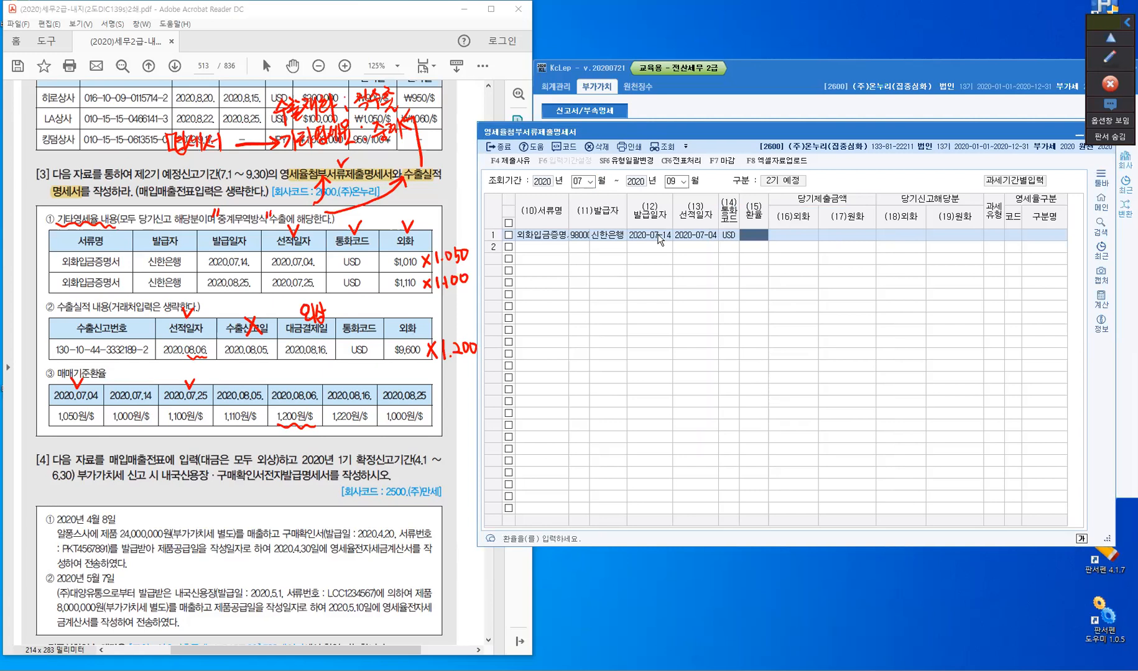
Step: Enter the exchange rate 1,050 and foreign amount 1,010 in the first row, widening the 환율 column
{"action": "type", "text": "10"}
{"action": "type", "text": "50"}
{"action": "key", "text": "Return"}
{"action": "left_click_drag", "start_coordinate": [768, 207], "coordinate": [787, 207]}
{"action": "left_click", "coordinate": [787, 207]}
{"action": "left_click", "coordinate": [802, 236]}
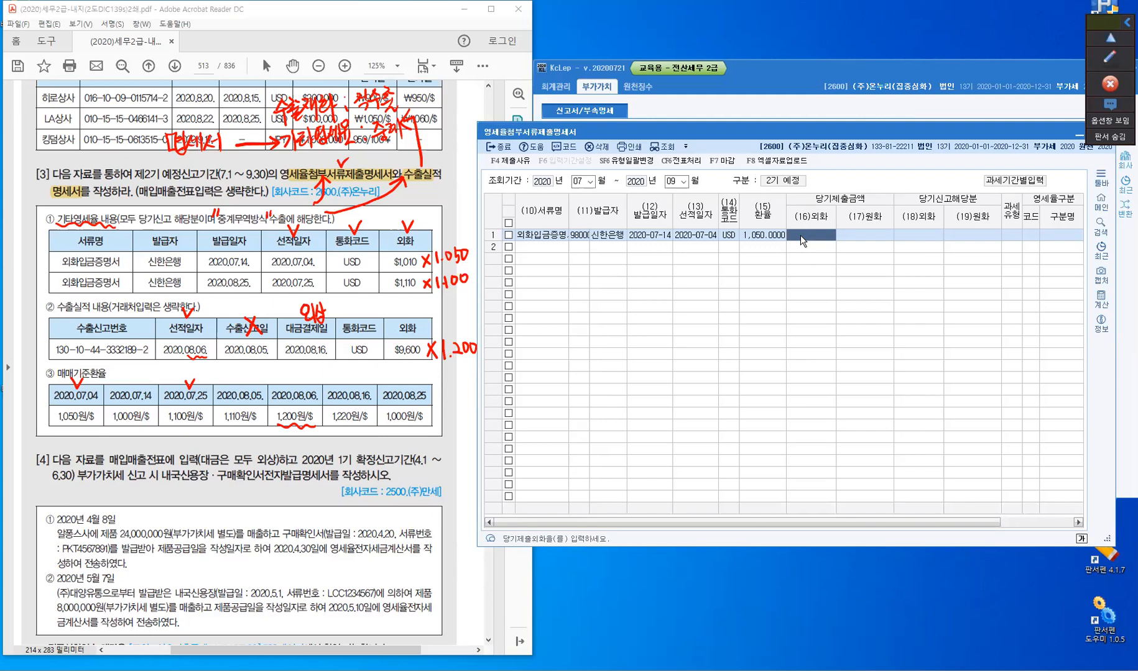
{"action": "type", "text": "1,010"}
{"action": "key", "text": "Return"}
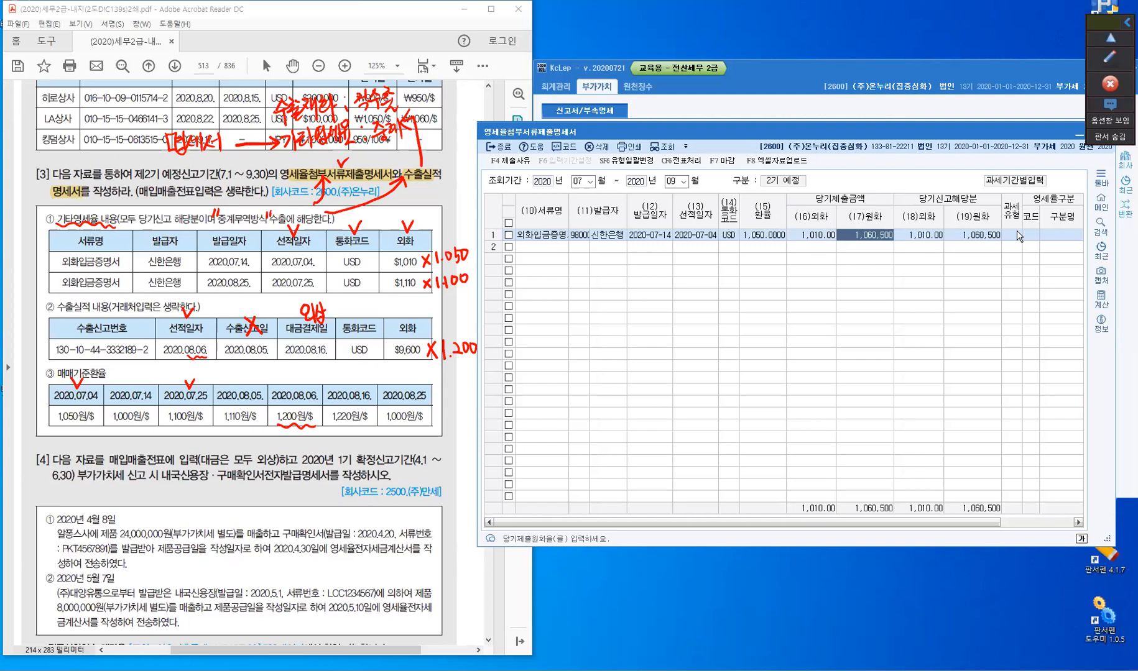
{"action": "key", "text": "Return"}
{"action": "key", "text": "Return"}
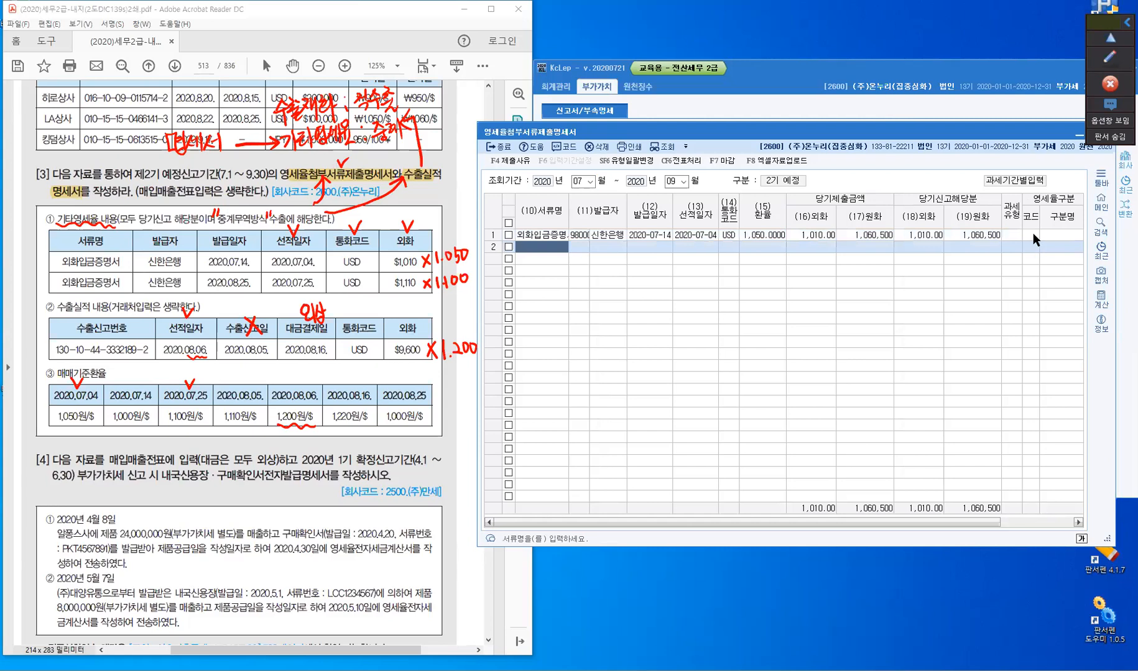
Step: Set the first row's 영세율구분 to code 2, 중계무역·위탁판매·외국인도 또는 위탁가공무역 방식의 수출
{"action": "left_click", "coordinate": [1033, 235]}
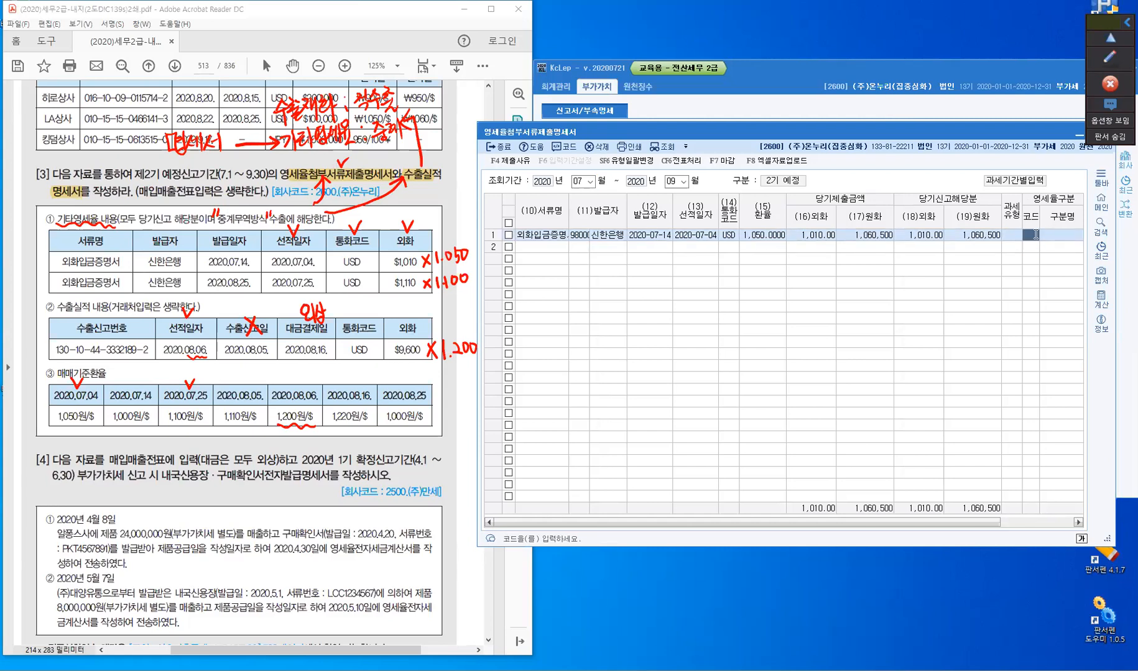
{"action": "key", "text": "F2"}
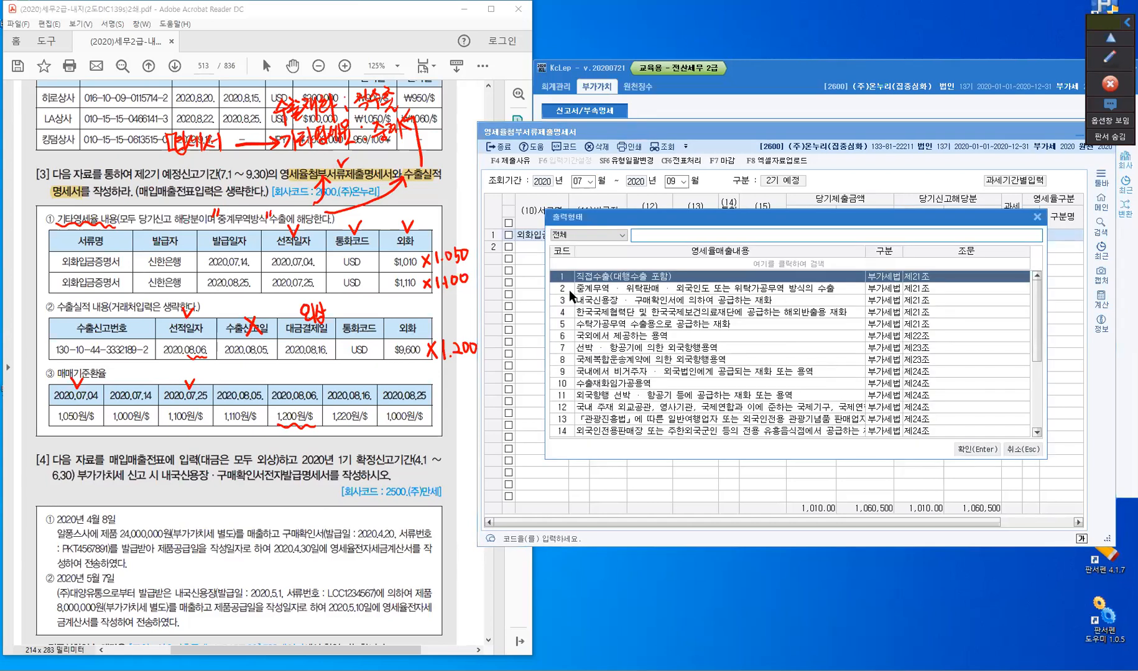
{"action": "key", "text": "Down"}
{"action": "left_click", "coordinate": [979, 455]}
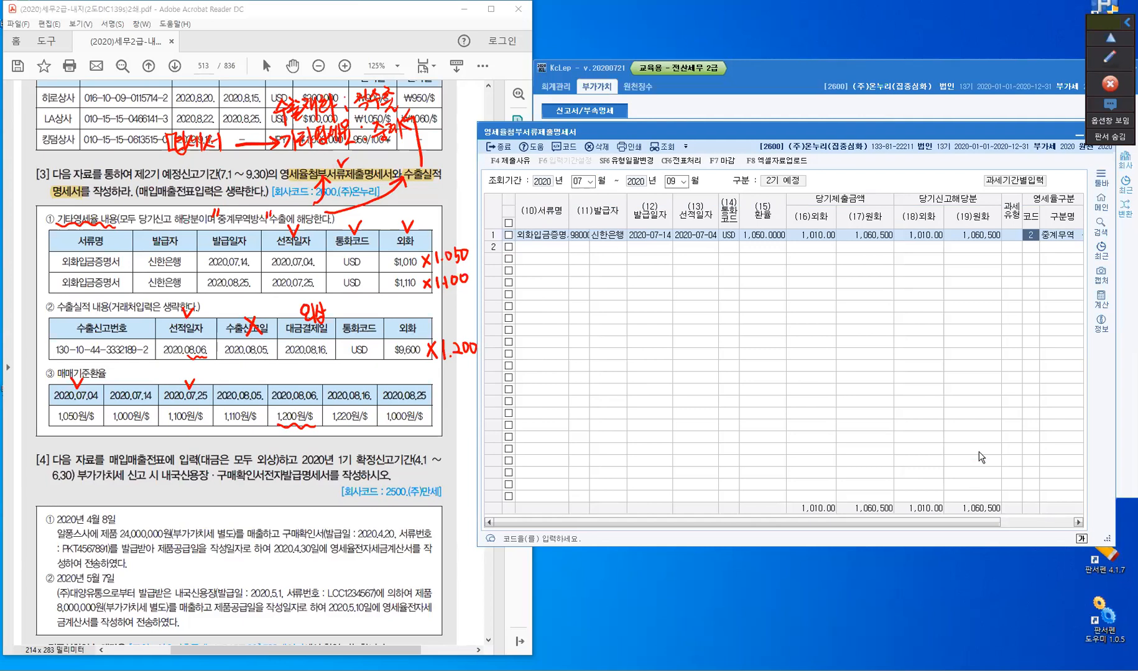
{"action": "key", "text": "Return"}
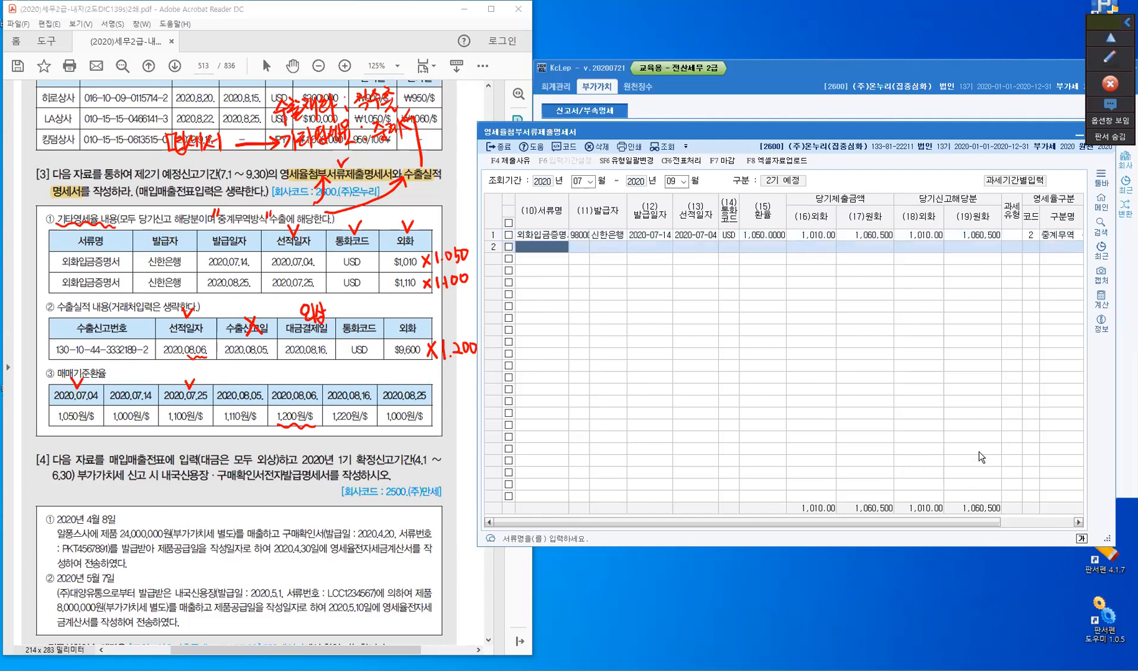
Step: Enter 외화입금증명서 as the second row's document name with 신한은행 as its issuer
{"action": "key", "text": "Return"}
{"action": "key", "text": "Return"}
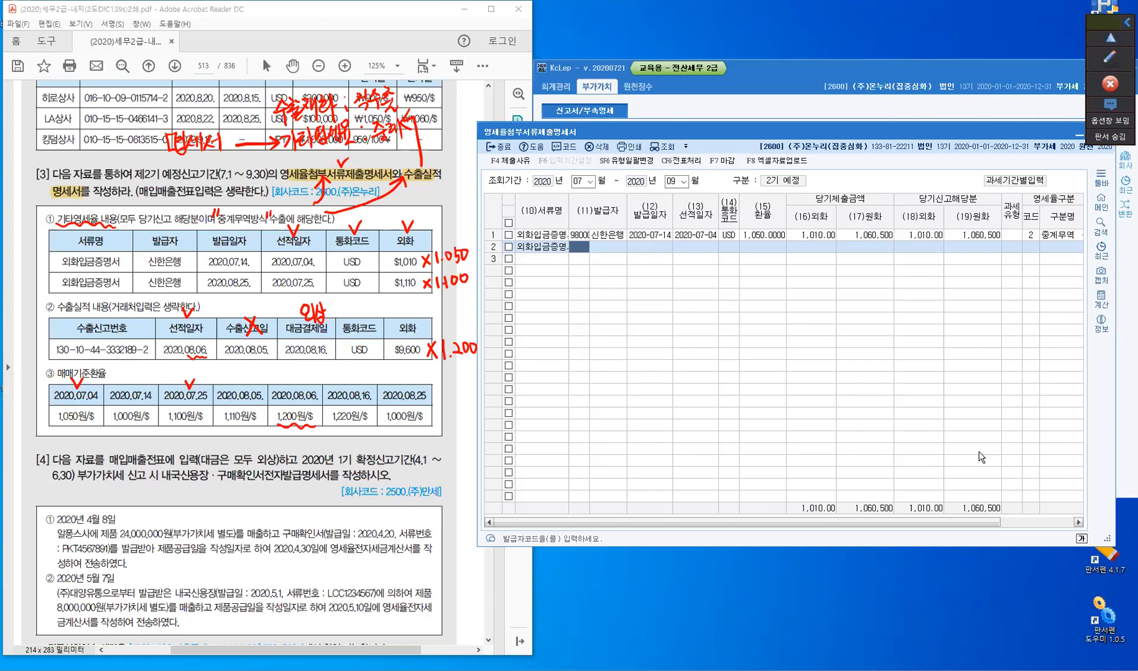
{"action": "key", "text": "Return"}
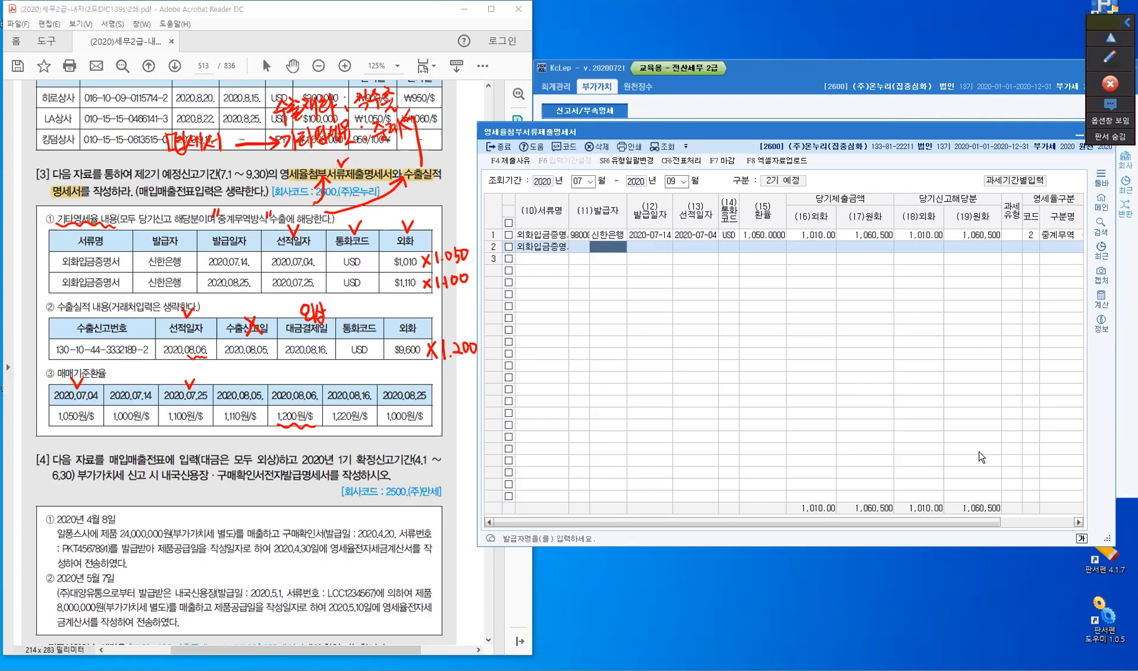
{"action": "key", "text": "Left"}
{"action": "type", "text": "98000"}
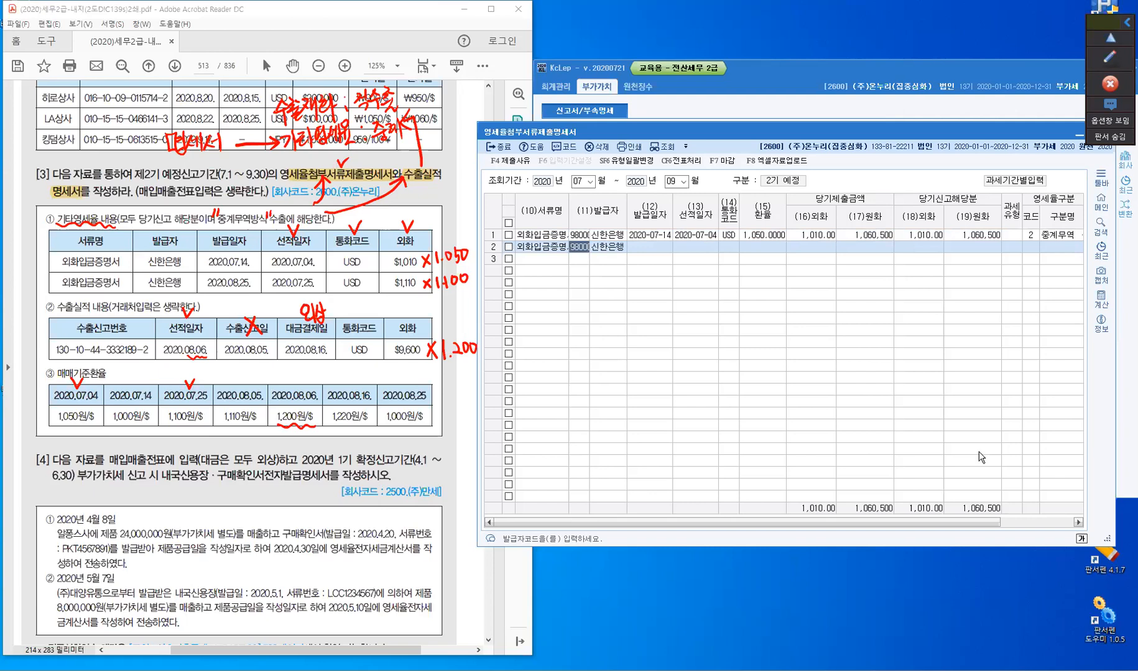
{"action": "key", "text": "Return"}
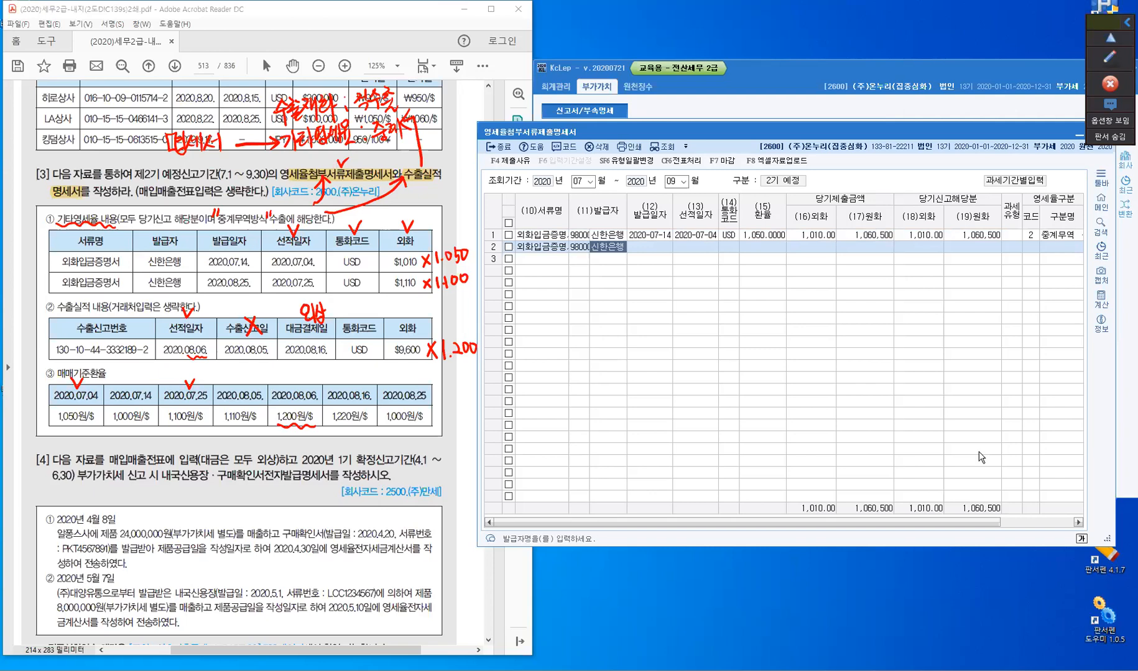
{"action": "key", "text": "Return"}
Step: Set the second row's issue date to 2020-08-25, shipping date to 2020-07-25 and currency code to USD
{"action": "type", "text": "20-08-25"}
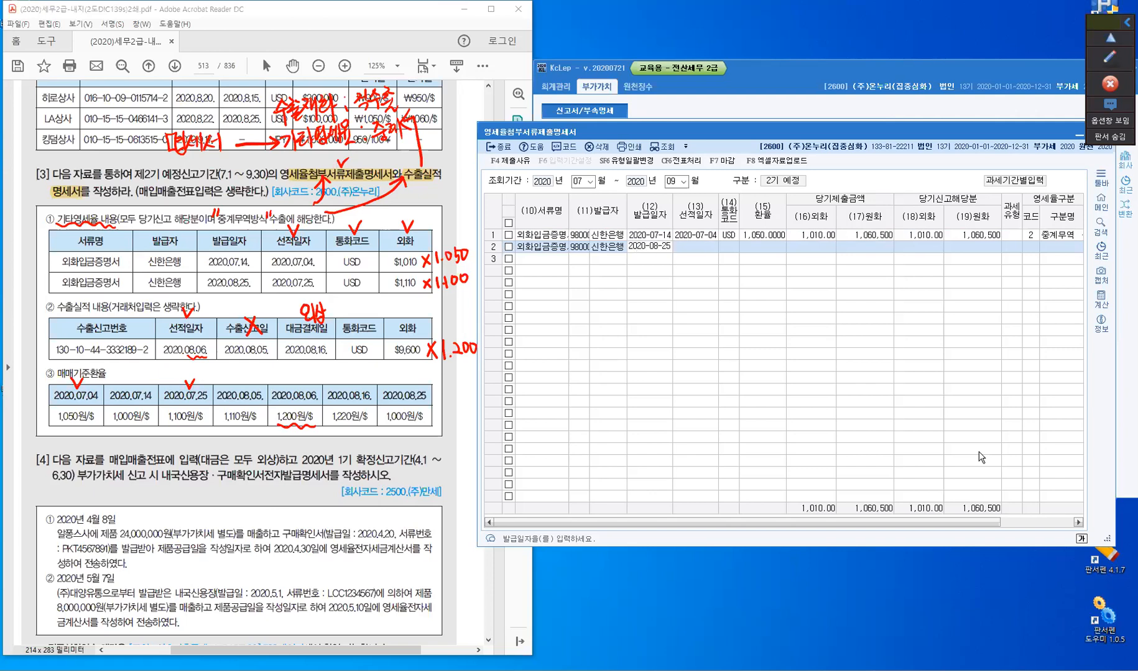
{"action": "key", "text": "Return"}
{"action": "type", "text": "20200725"}
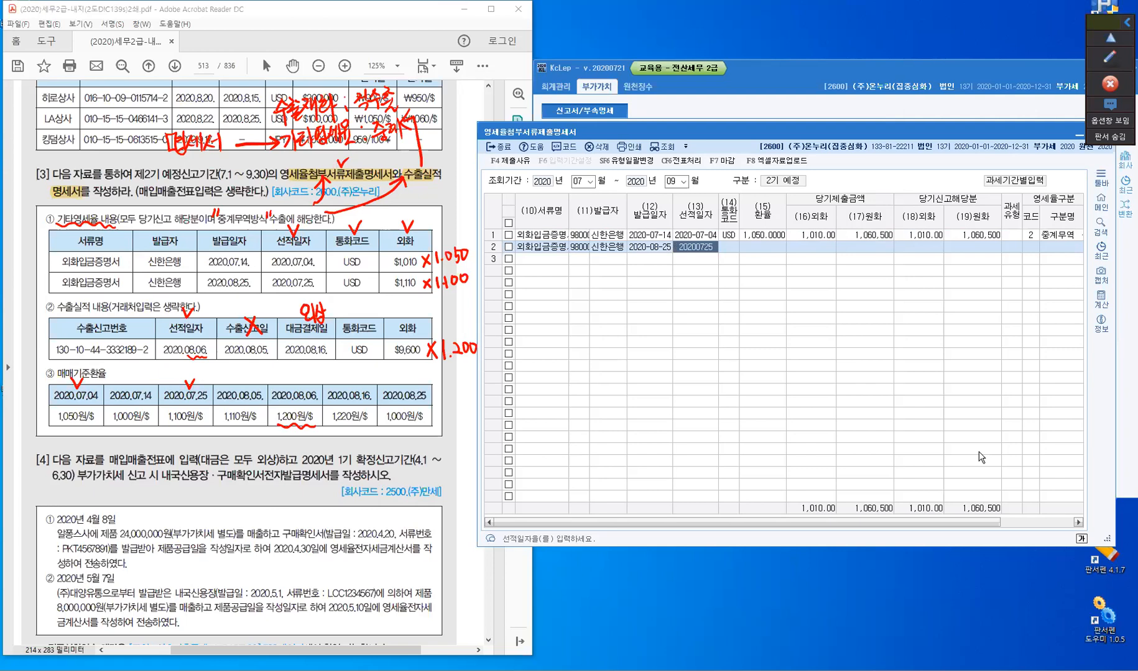
{"action": "key", "text": "Return"}
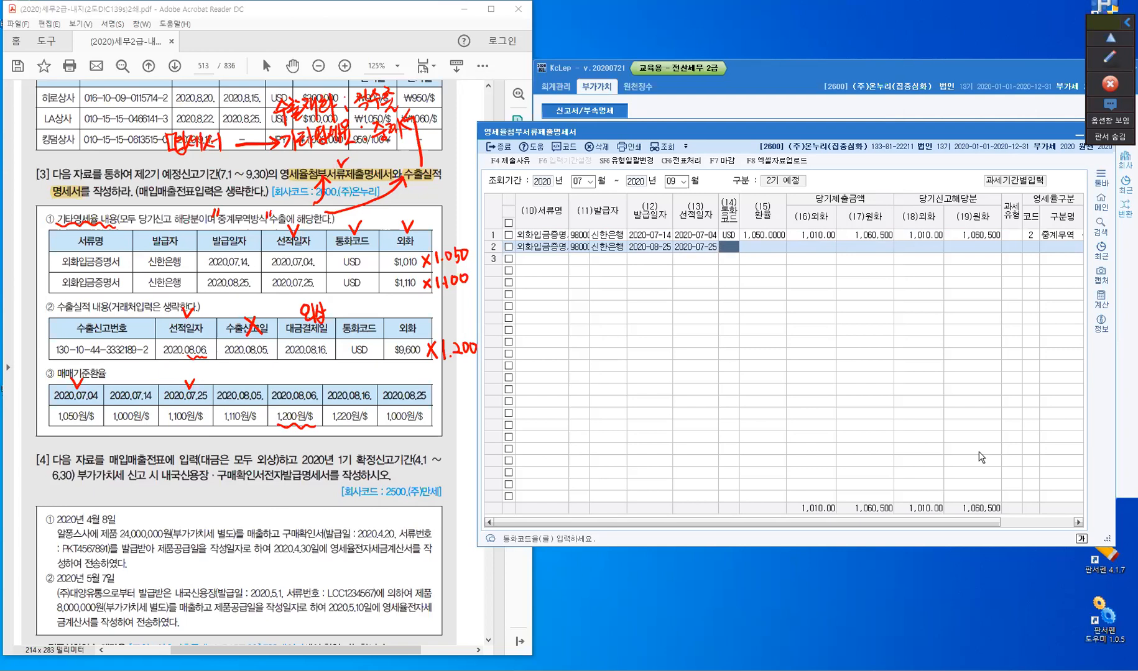
{"action": "type", "text": "USD"}
{"action": "key", "text": "Return"}
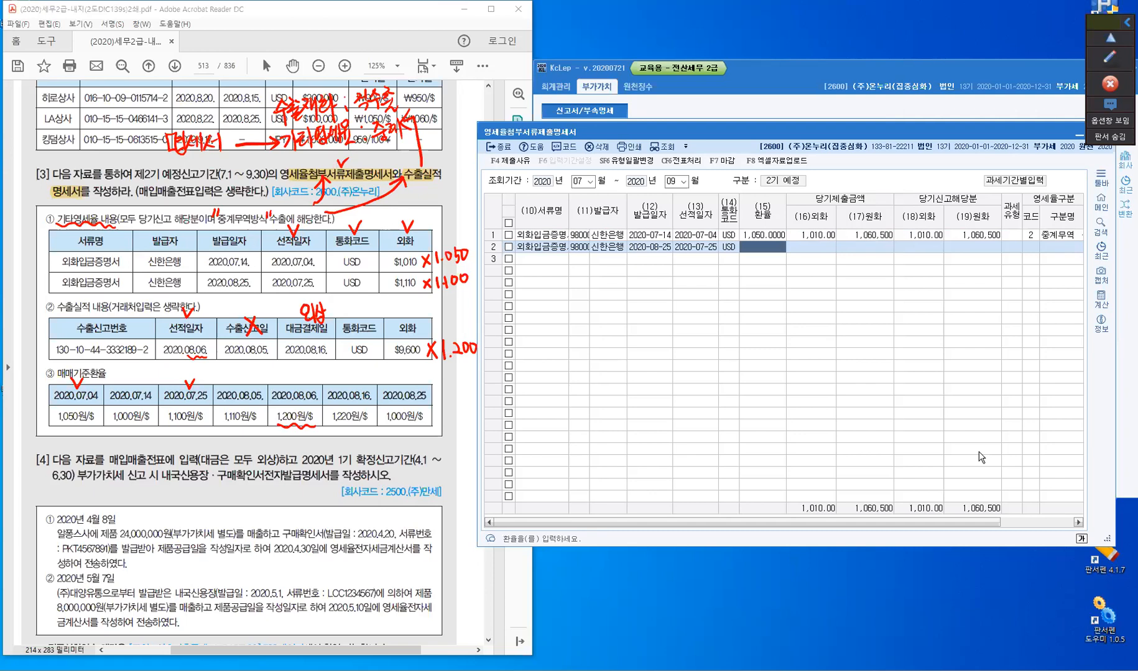
Step: Enter the exchange rate 1,100 and foreign amount 1,110 in the second row
{"action": "type", "text": "1100"}
{"action": "key", "text": "Return"}
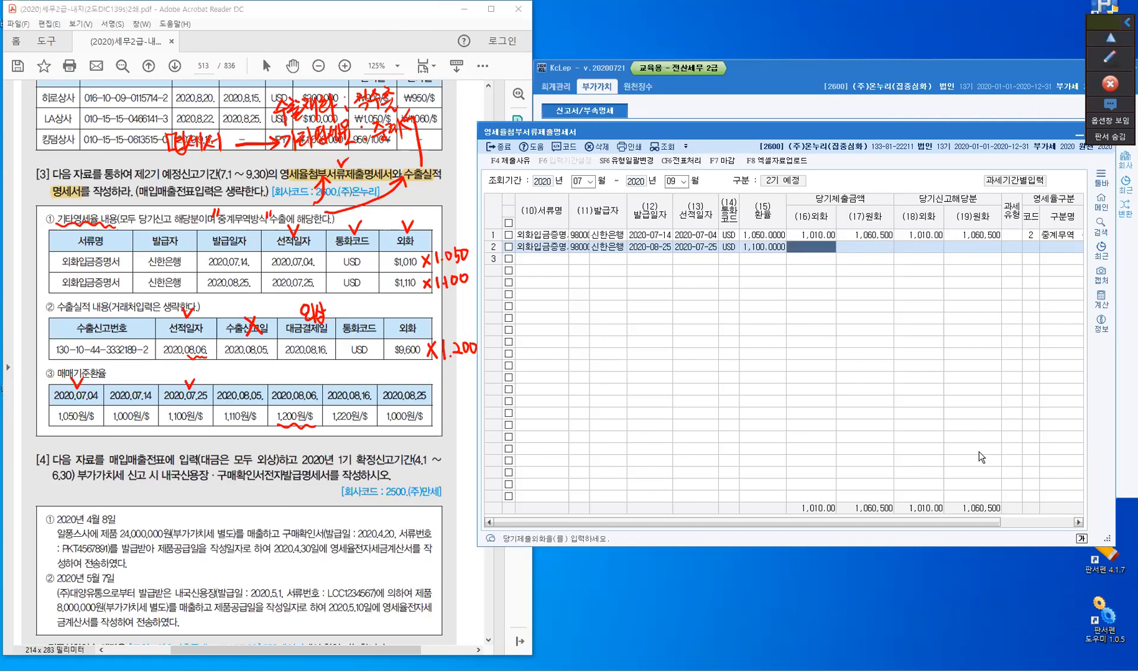
{"action": "type", "text": "1,1"}
{"action": "type", "text": "10"}
{"action": "key", "text": "Return"}
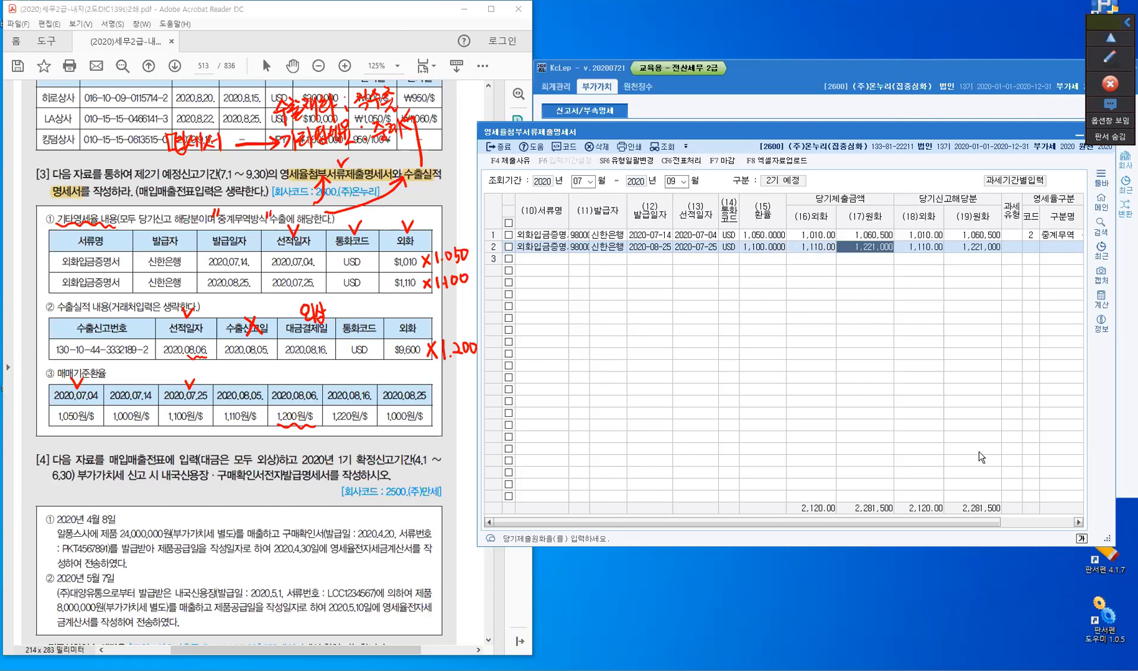
{"action": "key", "text": "Return"}
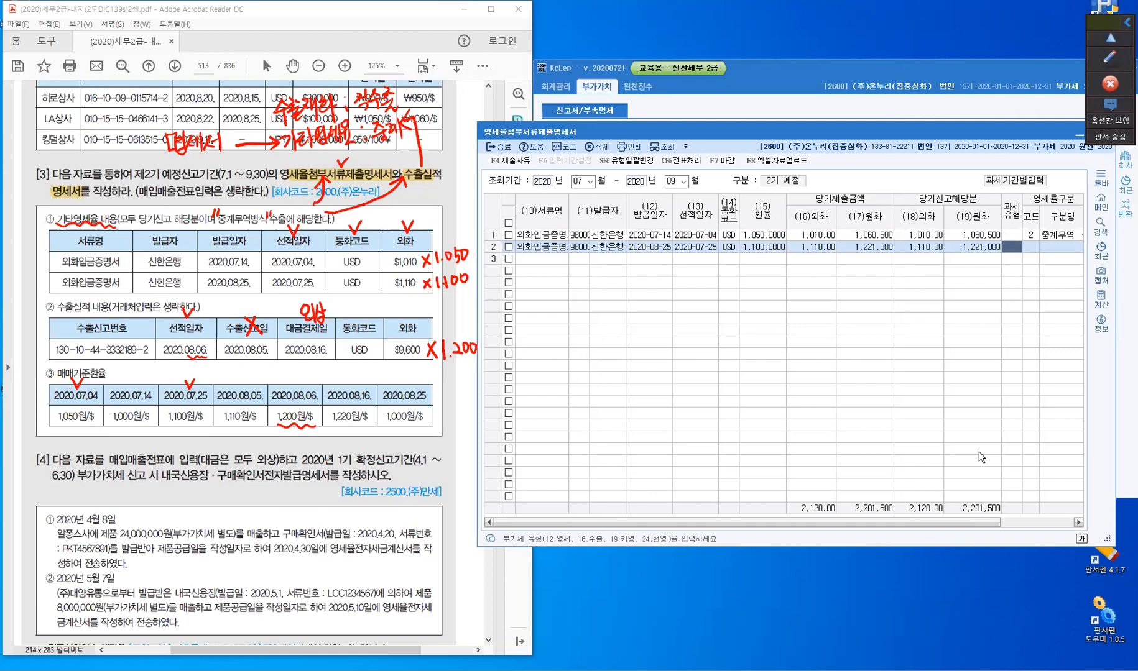
Step: Set the second row's 영세율구분 to code 2 (중계무역), leaving the 과세유형 blank
{"action": "key", "text": "Return"}
{"action": "type", "text": "2"}
{"action": "key", "text": "Return"}
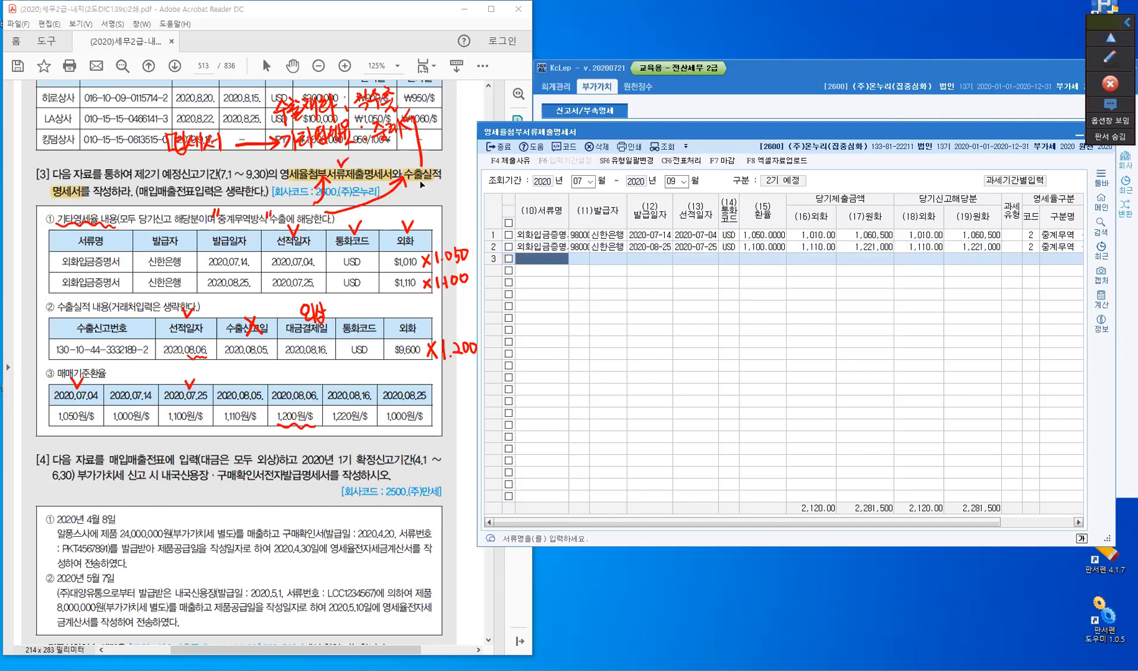
Step: Handwrite the foreign-currency total 2,120 over the first row of the 기타영세율 table in the PDF
{"action": "left_click", "coordinate": [95, 225]}
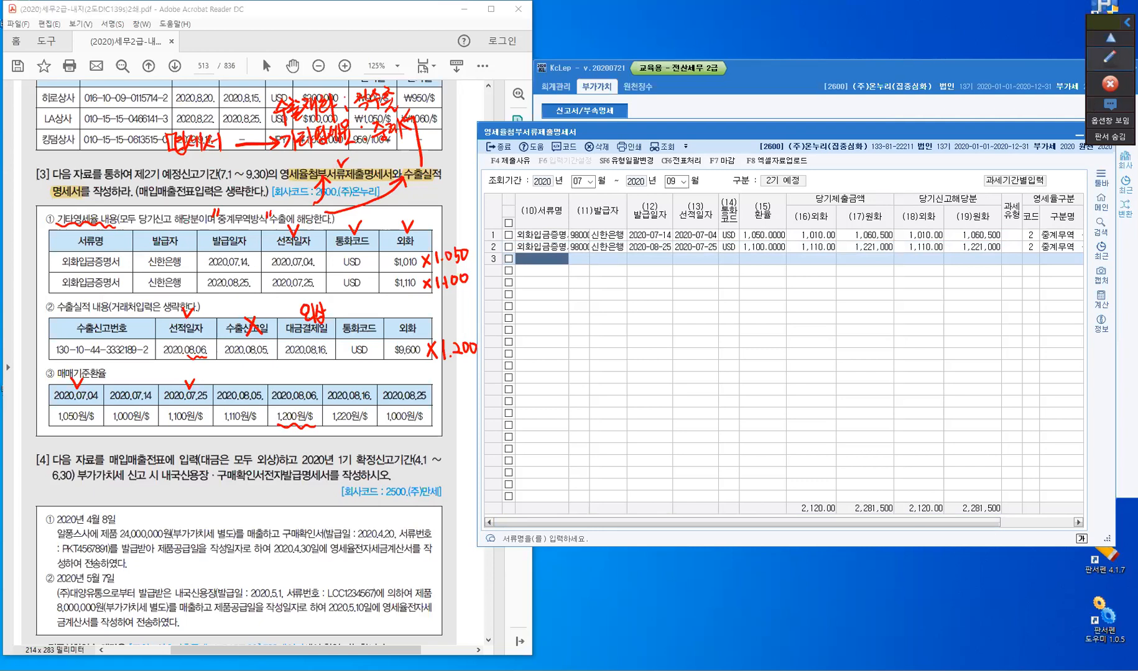
{"action": "left_click", "coordinate": [1105, 51]}
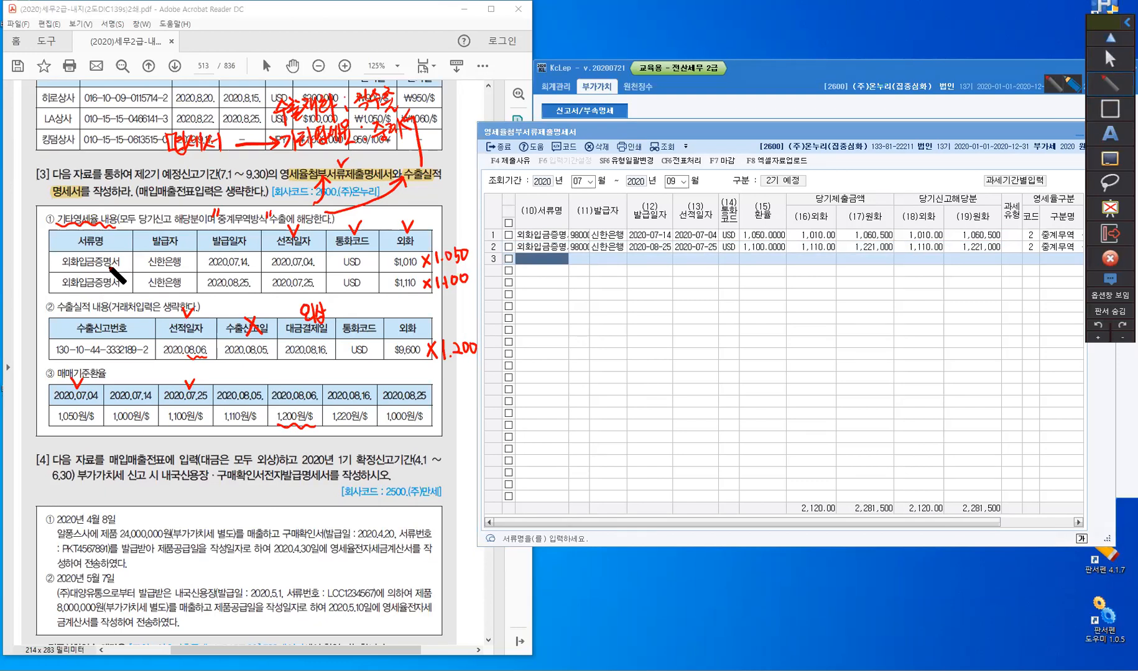
{"action": "left_click", "coordinate": [102, 254]}
{"action": "left_click_drag", "start_coordinate": [104, 256], "coordinate": [132, 270]}
{"action": "left_click", "coordinate": [123, 269]}
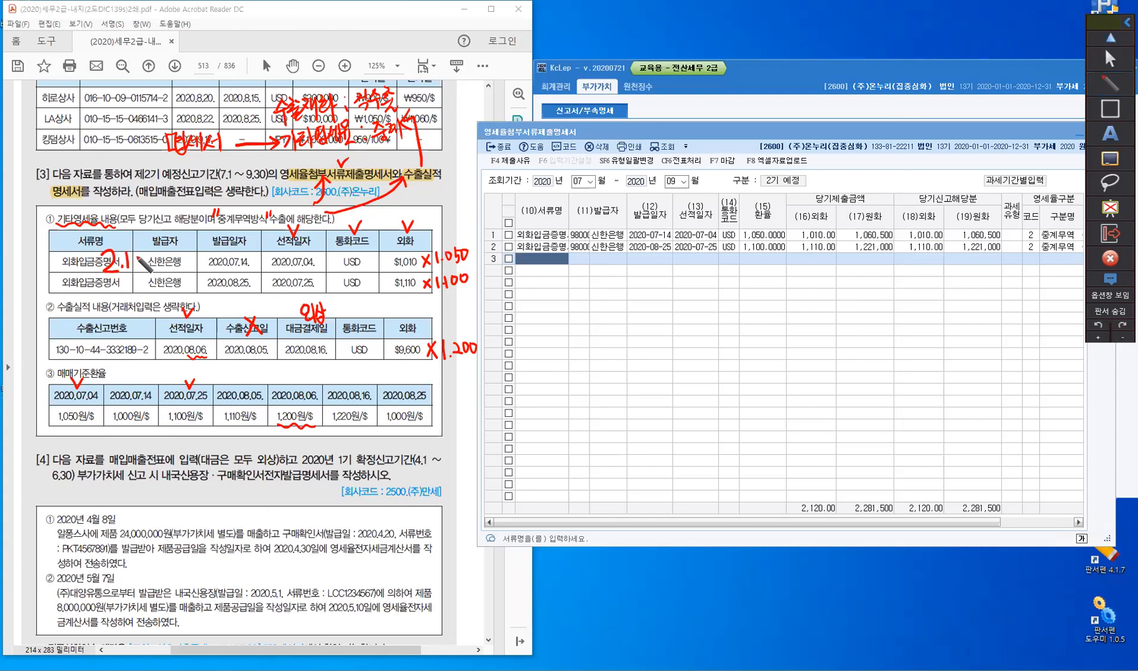
{"action": "left_click_drag", "start_coordinate": [134, 255], "coordinate": [147, 267]}
{"action": "left_click_drag", "start_coordinate": [150, 253], "coordinate": [160, 253]}
Step: Handwrite the won total 2,281,500 over the second row of the 기타영세율 table, then leave pen mode
{"action": "left_click", "coordinate": [129, 297]}
{"action": "mouse_move", "coordinate": [113, 287]}
{"action": "left_mouse_down"}
{"action": "mouse_move", "coordinate": [128, 301]}
{"action": "mouse_move", "coordinate": [150, 282]}
{"action": "left_mouse_up"}
{"action": "left_click_drag", "start_coordinate": [157, 276], "coordinate": [168, 286]}
{"action": "left_click", "coordinate": [165, 288]}
{"action": "left_click_drag", "start_coordinate": [178, 273], "coordinate": [188, 271]}
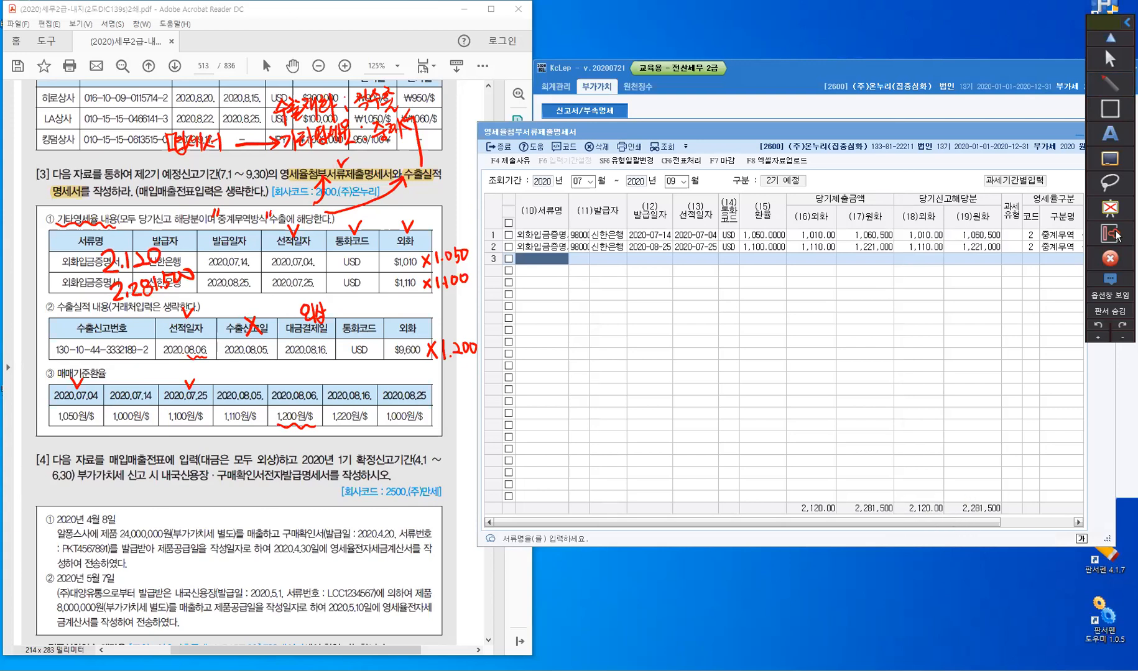
{"action": "left_click", "coordinate": [1110, 59]}
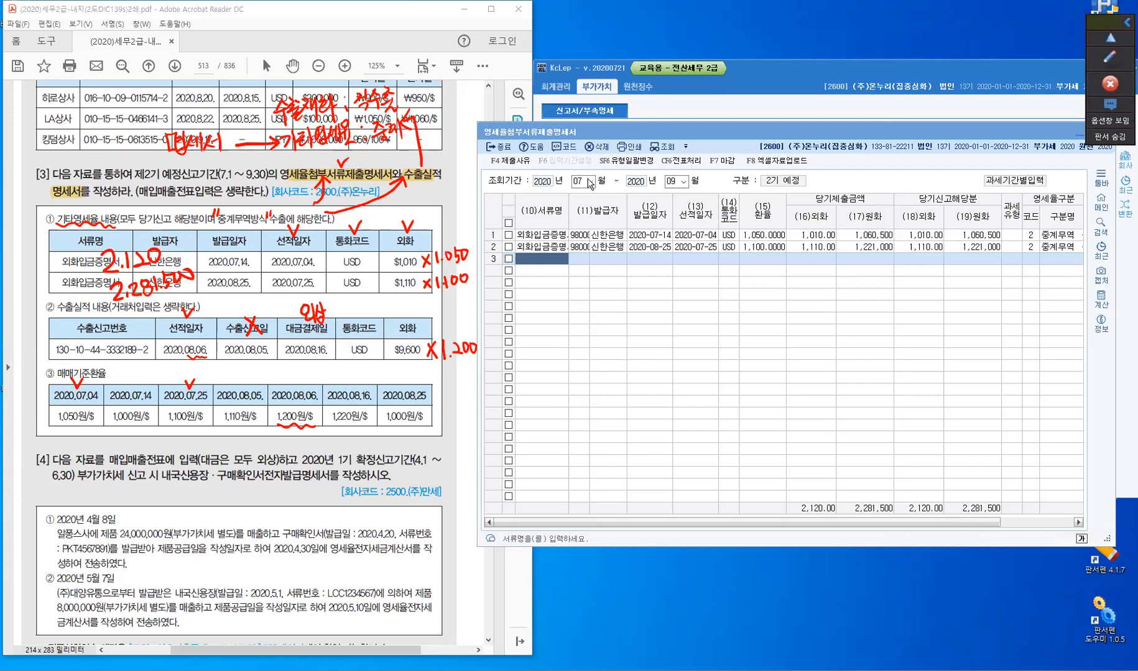
Step: Close the 영세율첨부서류제출명세서 and open the 수출실적명세서 for the period 2020-07 to 2020-09
{"action": "left_click", "coordinate": [505, 151]}
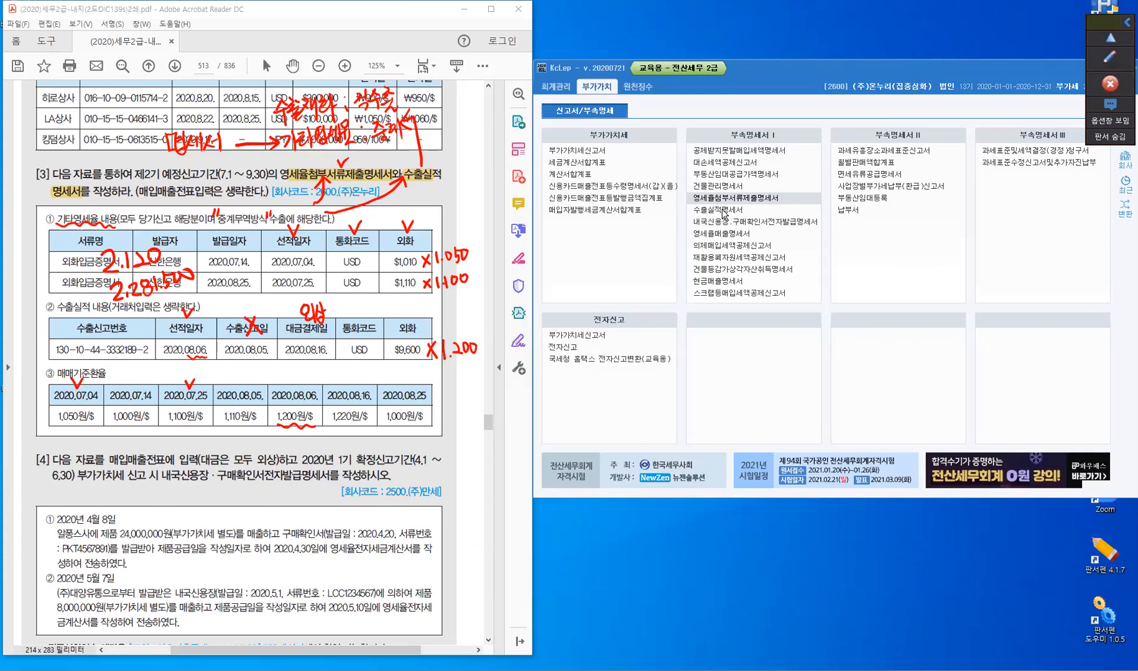
{"action": "left_click", "coordinate": [724, 212]}
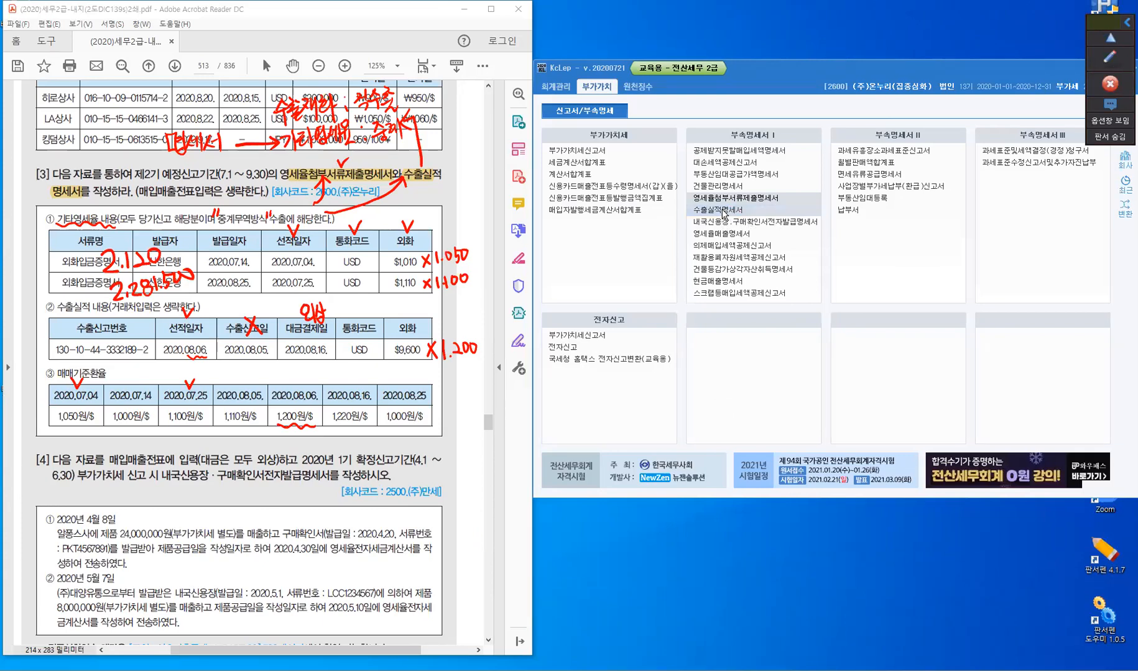
{"action": "left_click", "coordinate": [724, 212]}
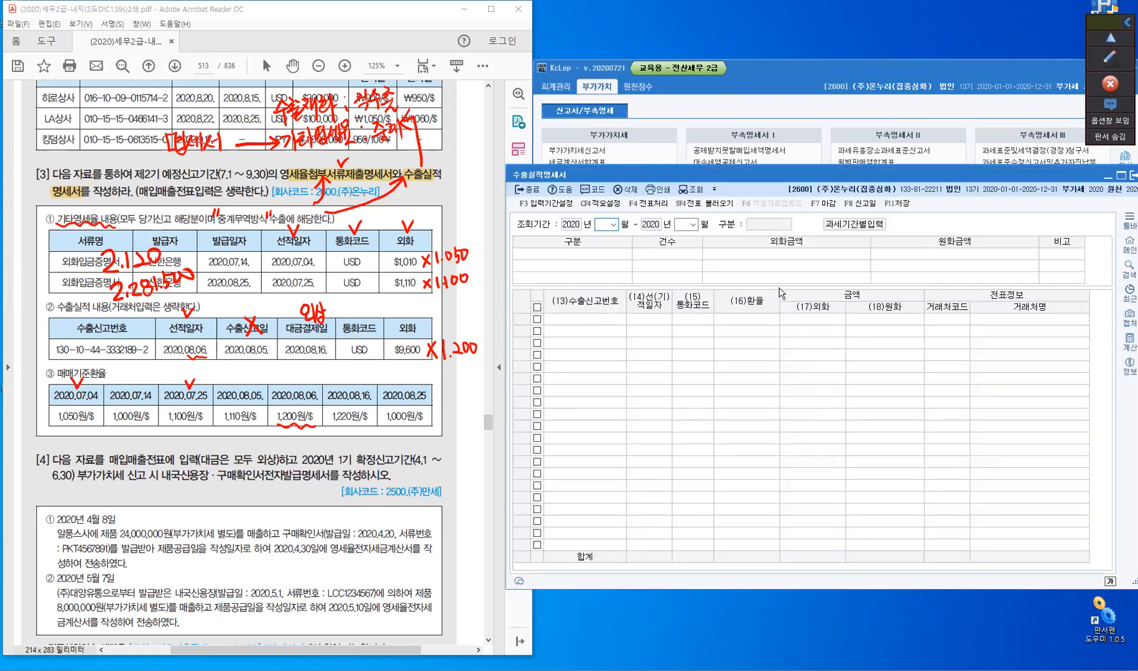
{"action": "type", "text": "7"}
{"action": "key", "text": "Return"}
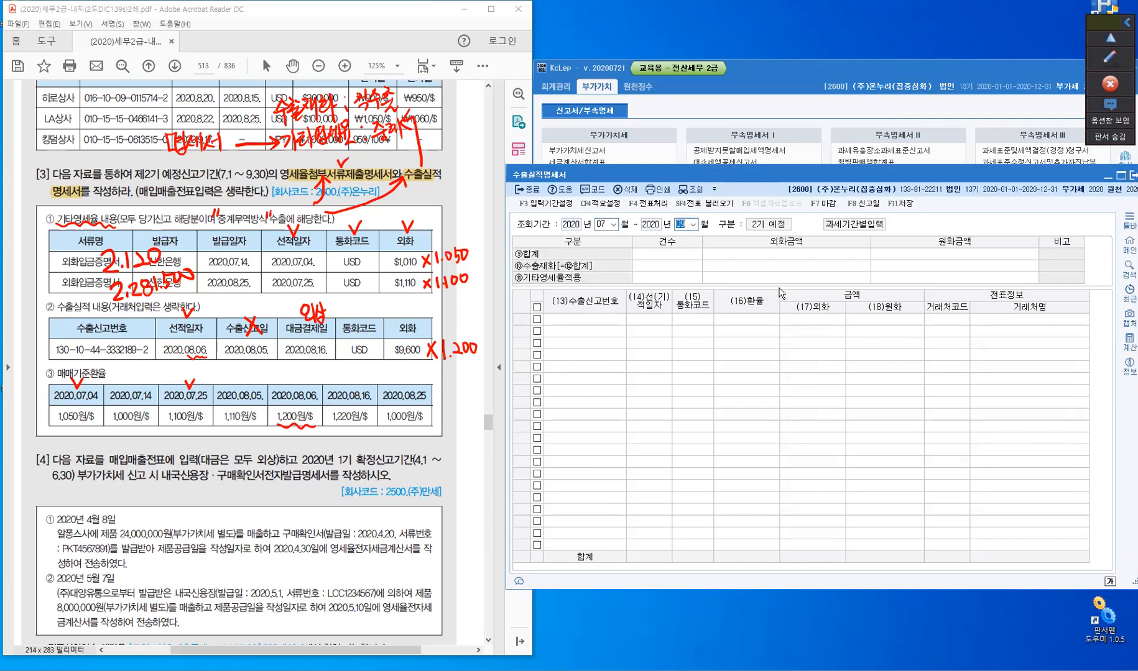
{"action": "key", "text": "Return"}
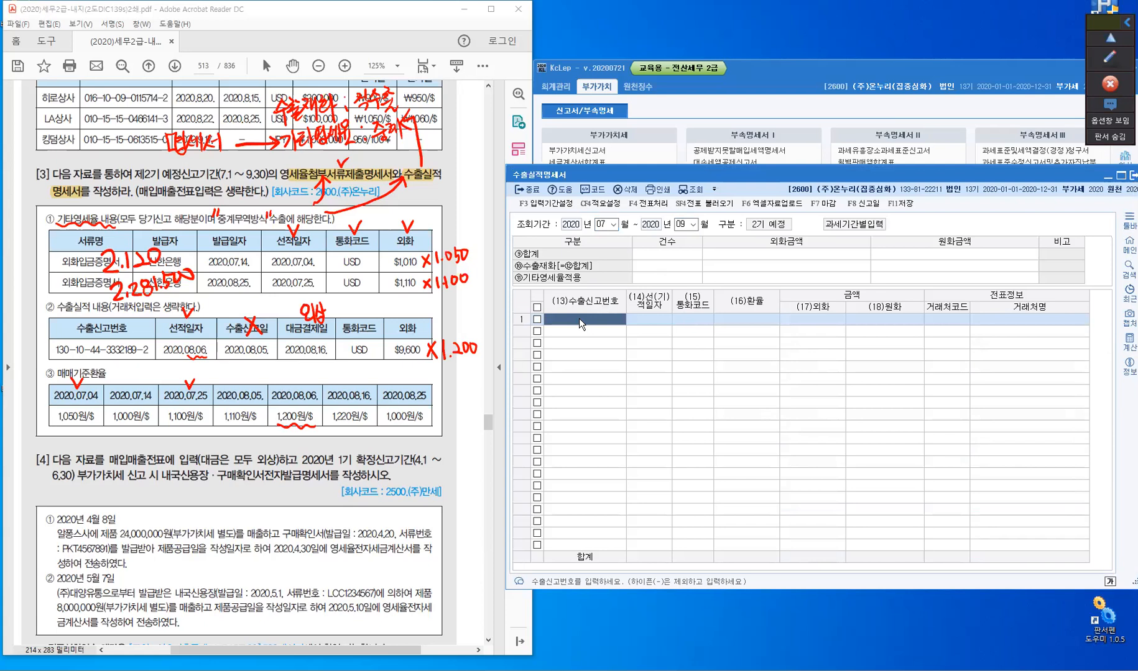
{"action": "type", "text": "13"}
{"action": "type", "text": "0-"}
{"action": "type", "text": "10-44-"}
{"action": "type", "text": "3"}
{"action": "type", "text": "332189-2"}
{"action": "key", "text": "Return"}
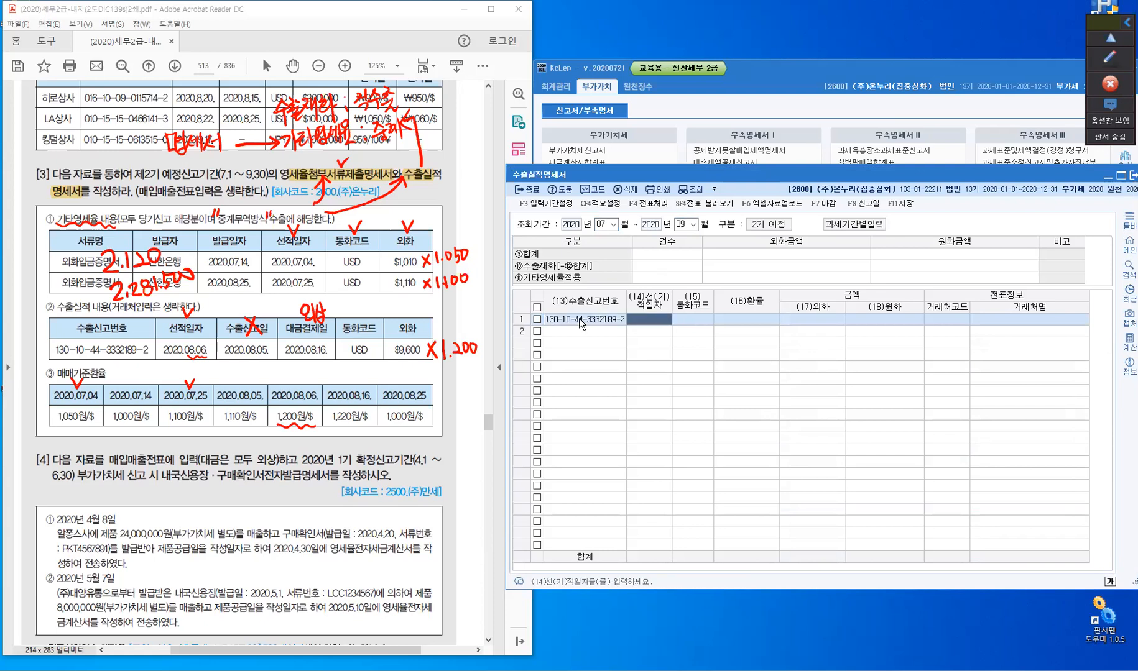
{"action": "type", "text": "2020-08-0"}
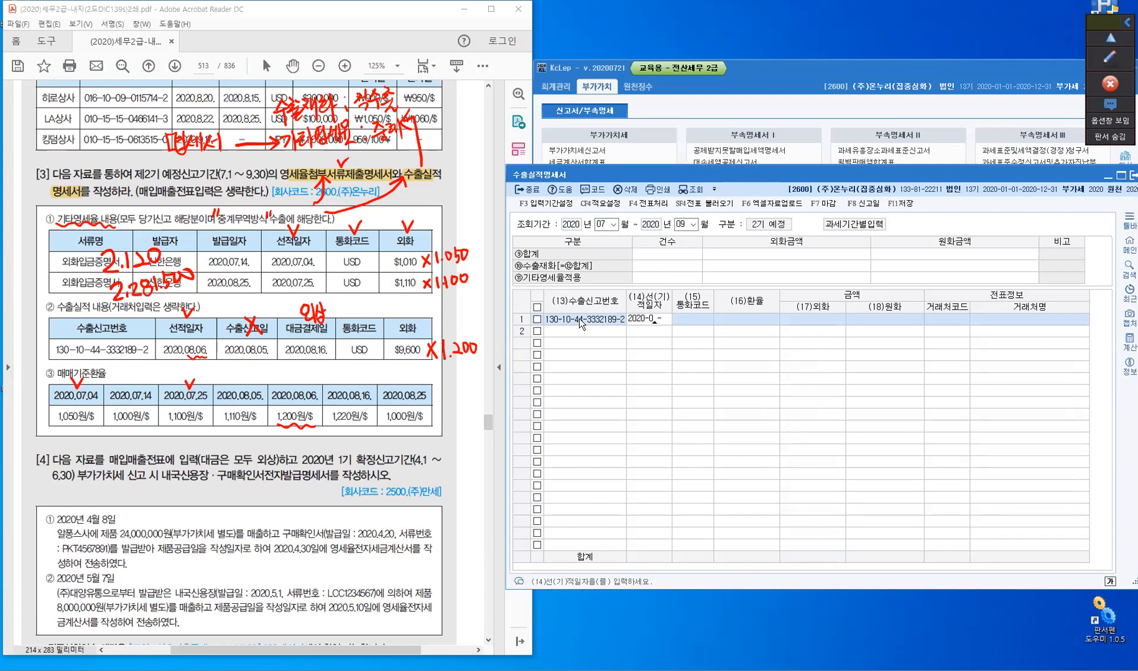
{"action": "type", "text": "6"}
{"action": "key", "text": "Return"}
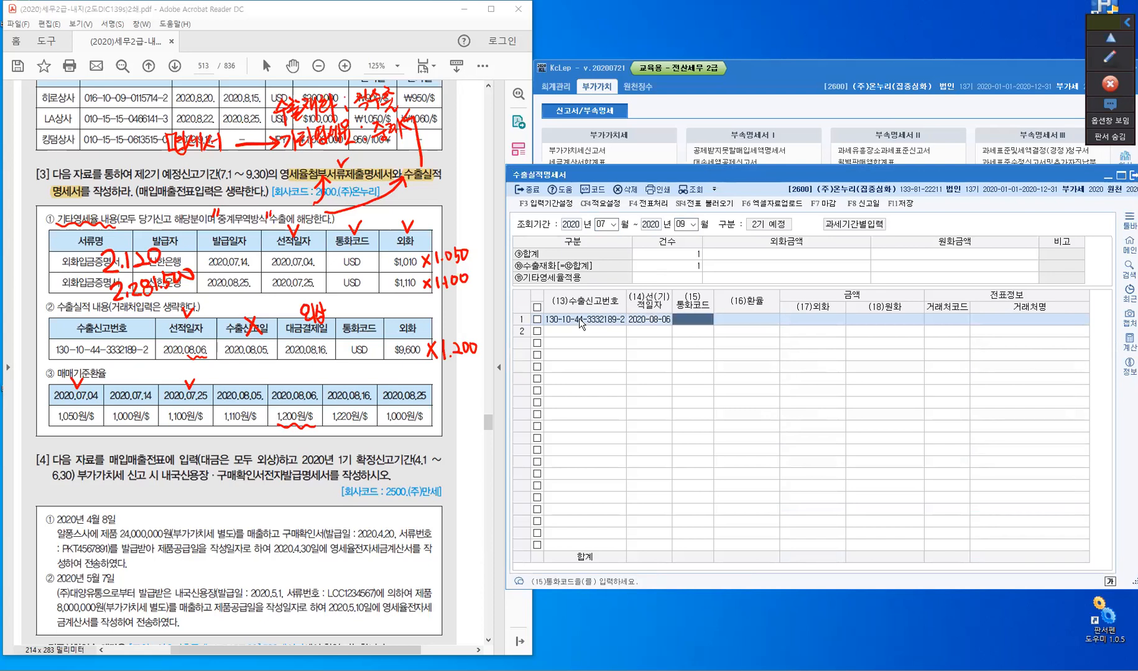
Step: Look up 미국 to set the first row's currency code to USD, and enter the exchange rate 1,200
{"action": "key", "text": "F2"}
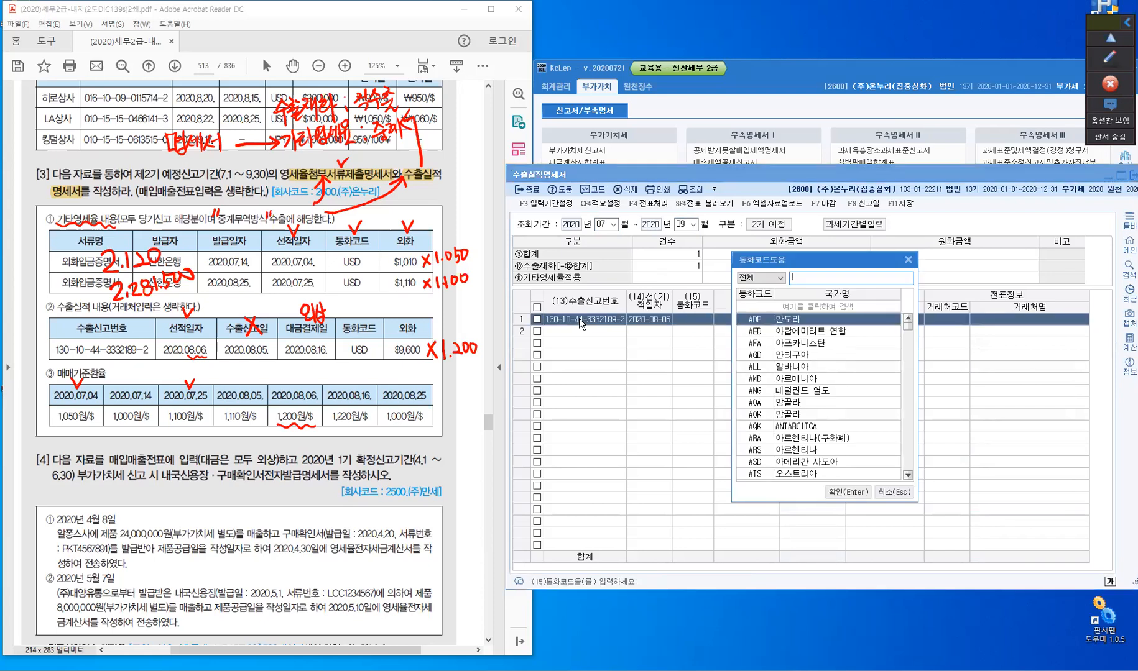
{"action": "type", "text": "미국"}
{"action": "key", "text": "Return"}
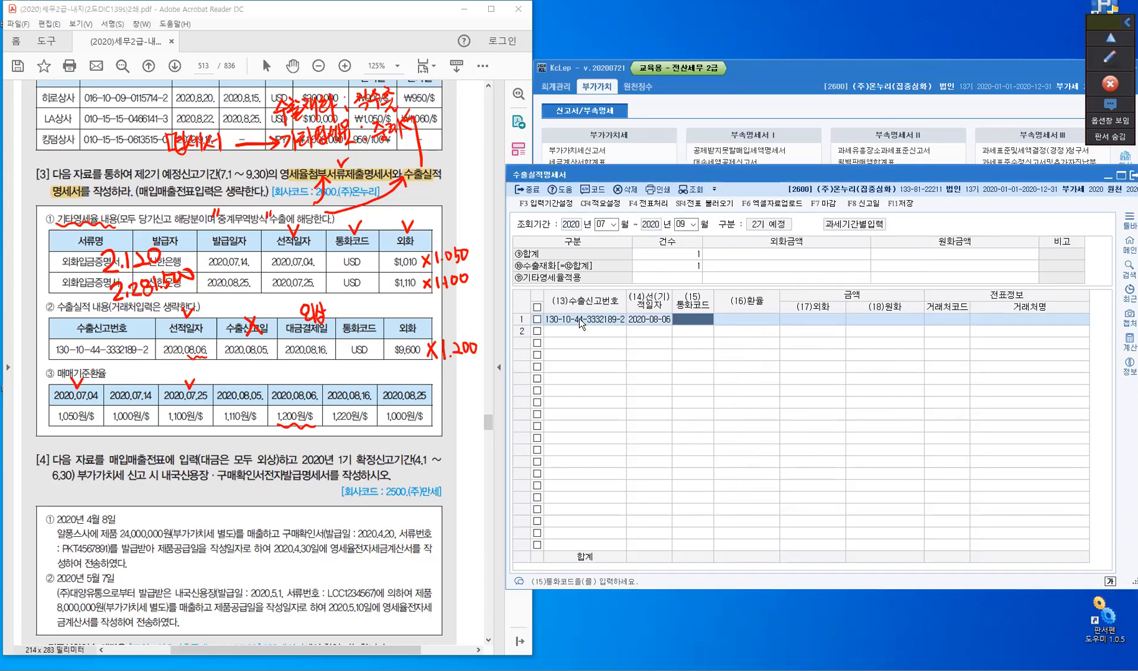
{"action": "key", "text": "Return"}
{"action": "type", "text": "1,"}
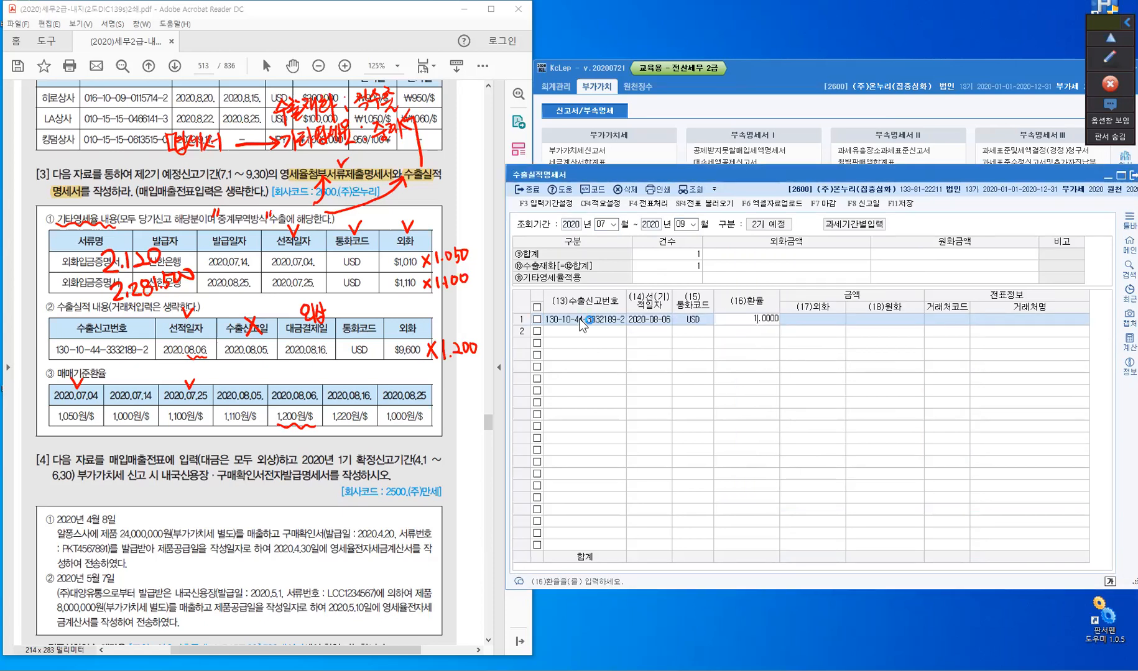
{"action": "type", "text": "200"}
{"action": "key", "text": "Return"}
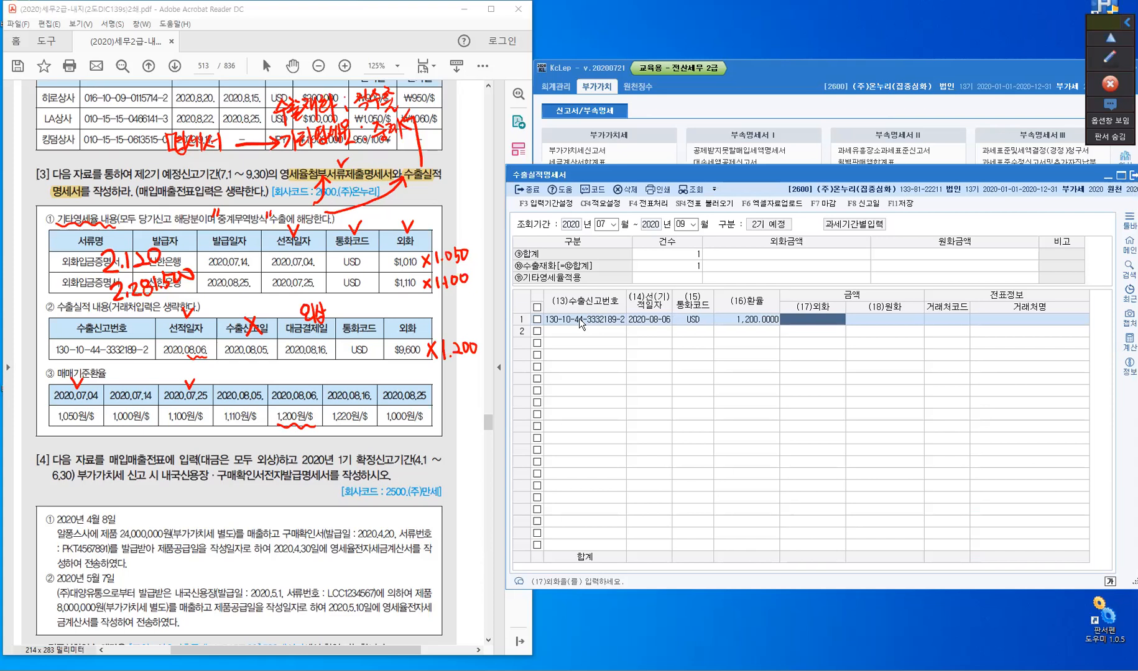
Step: Enter the foreign amount 9,600 in the first row and finish the row, leaving the 거래처 fields blank
{"action": "type", "text": "9,6"}
{"action": "type", "text": "00"}
{"action": "key", "text": "Return"}
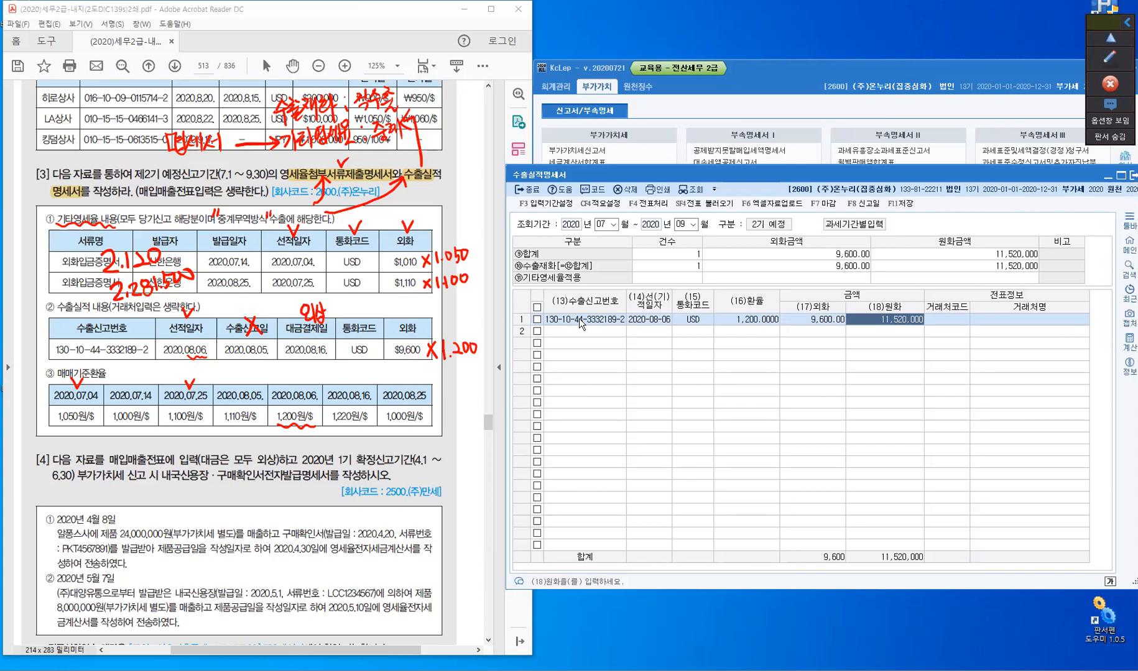
{"action": "key", "text": "Return"}
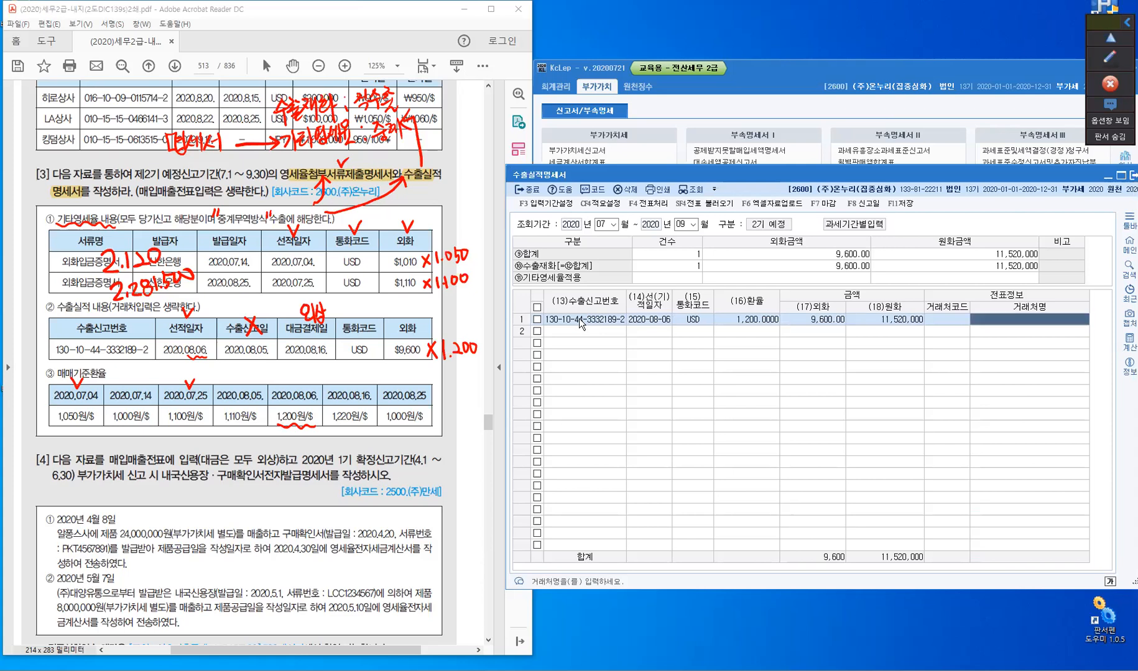
{"action": "key", "text": "Return"}
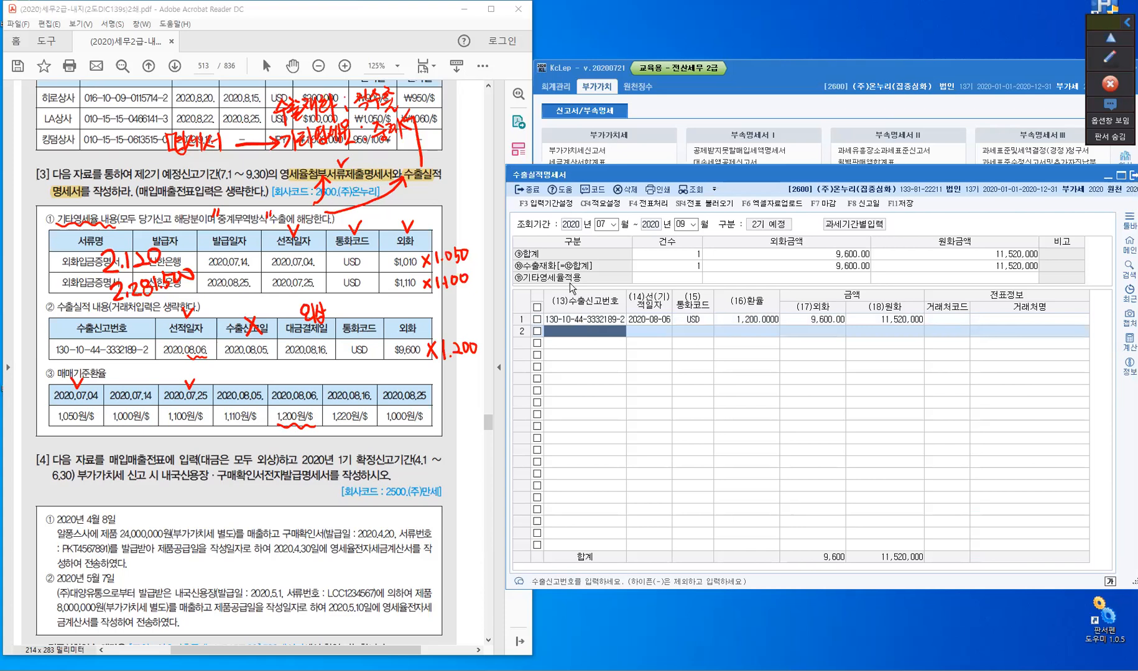
Step: Fill in the 기타영세율적용 summary line with 건수 2, foreign amount 2,120 and won amount 2,281,500
{"action": "left_click", "coordinate": [689, 277]}
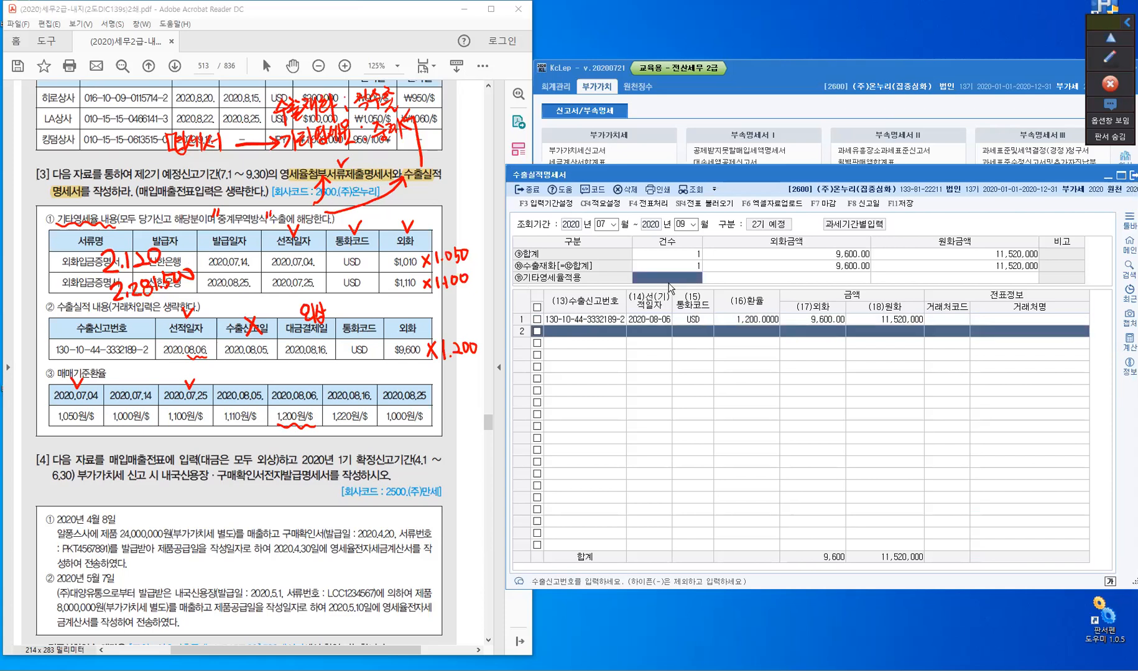
{"action": "type", "text": "2"}
{"action": "key", "text": "Return"}
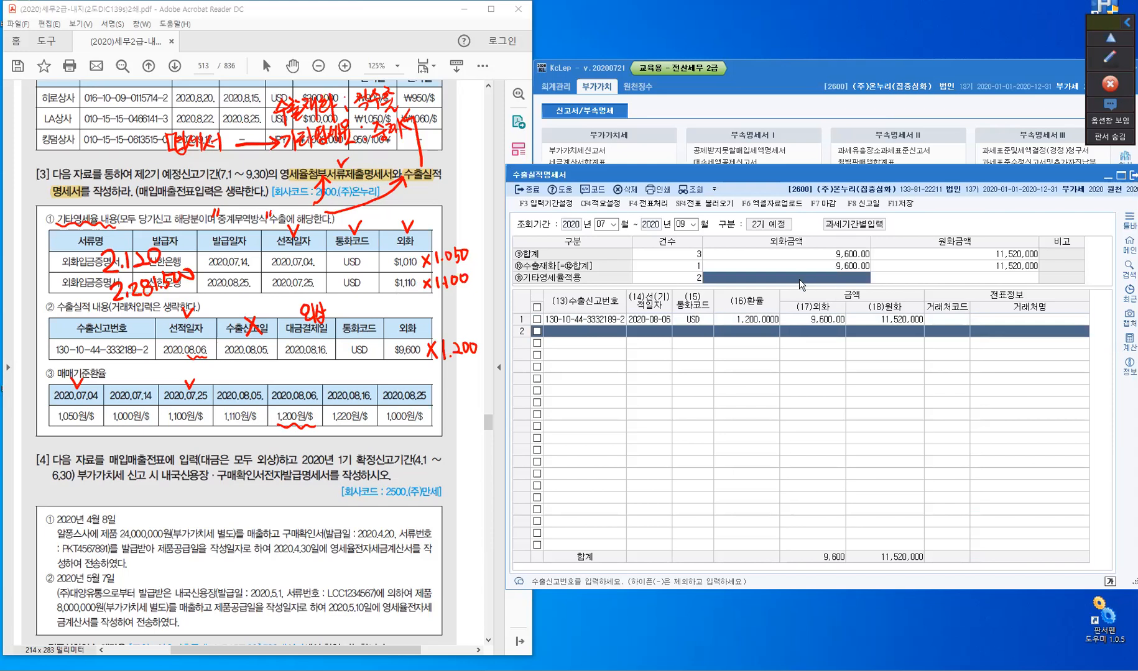
{"action": "type", "text": "2,120"}
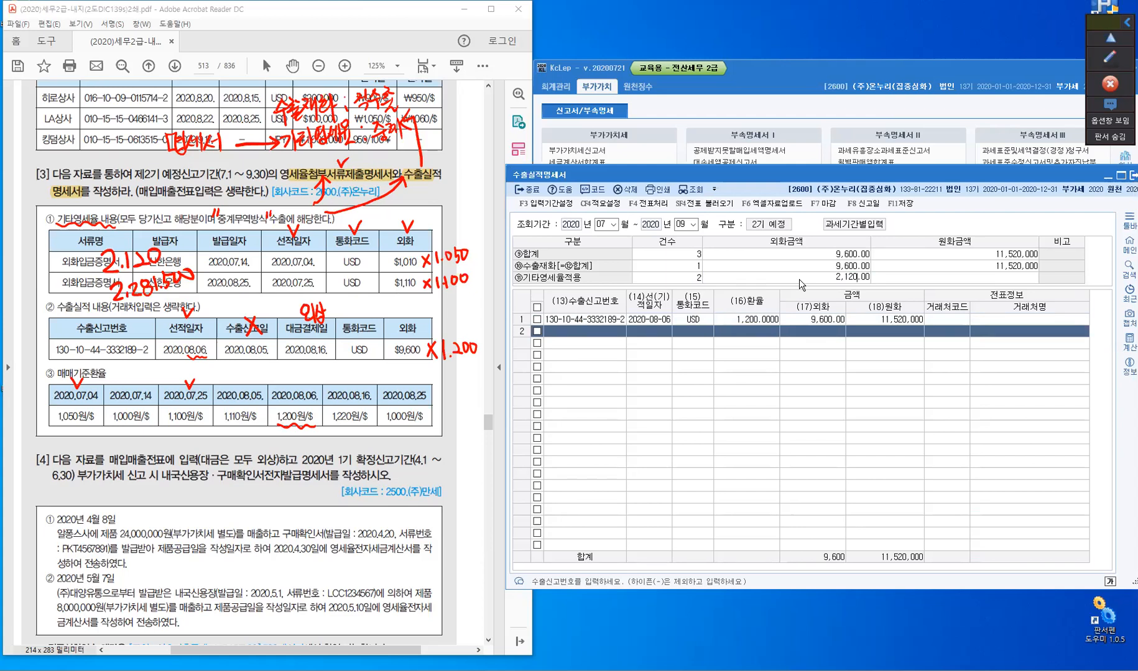
{"action": "key", "text": "Return"}
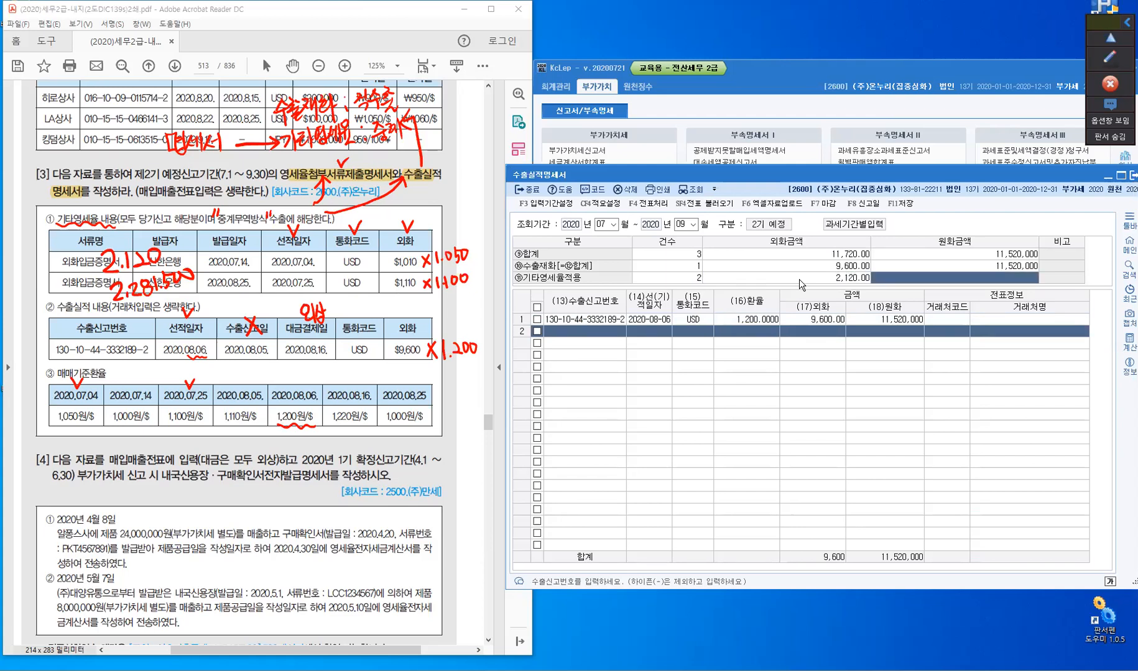
{"action": "type", "text": "2,281,500"}
{"action": "key", "text": "Return"}
Step: Save the 수출실적명세서 and close it
{"action": "left_click", "coordinate": [609, 334]}
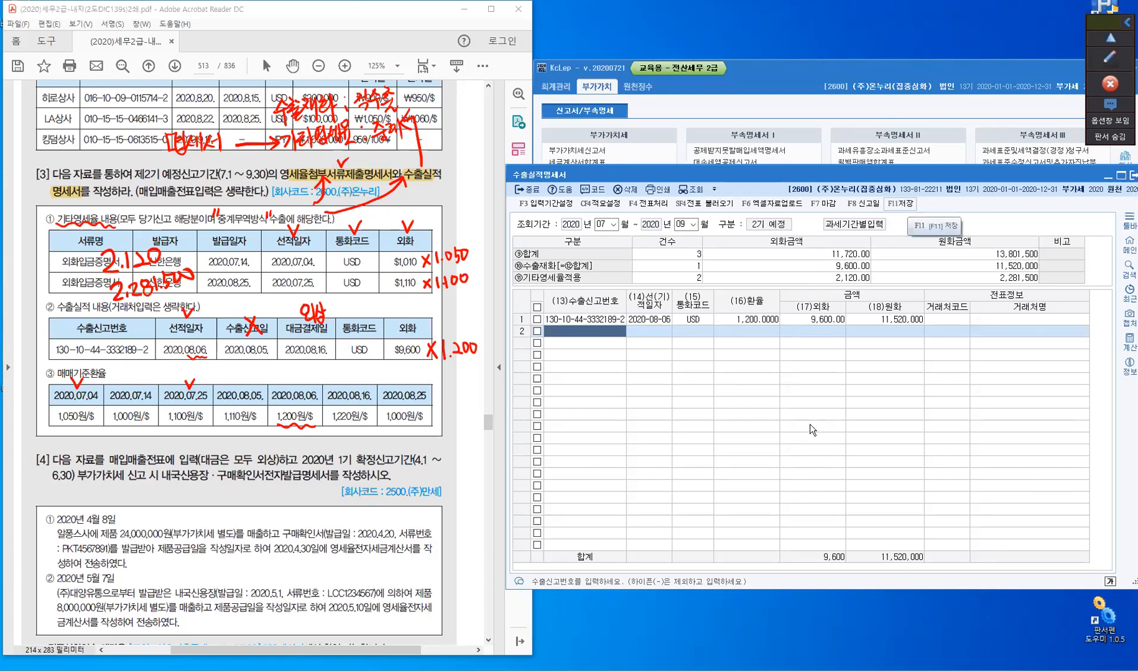
{"action": "key", "text": "F11"}
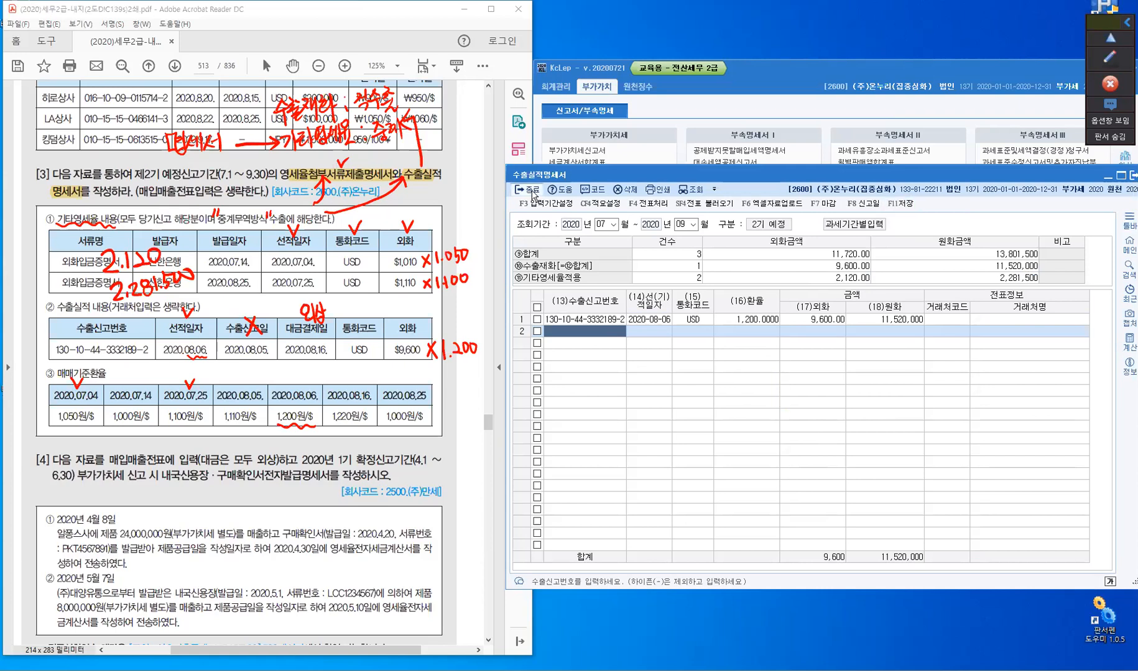
{"action": "left_click", "coordinate": [529, 189]}
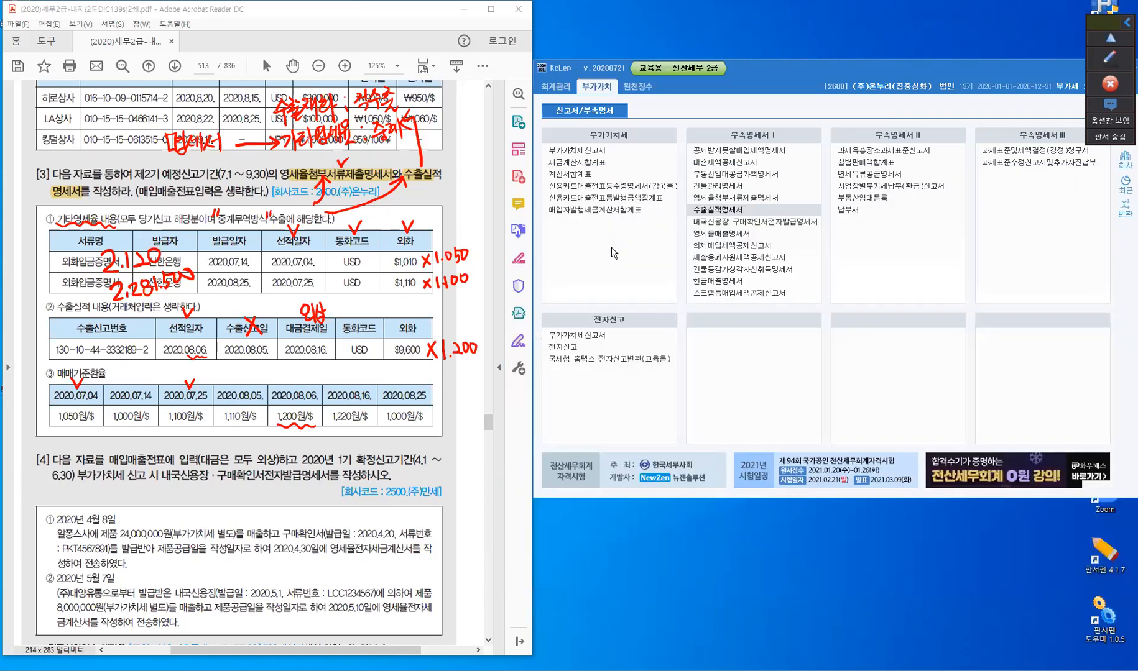